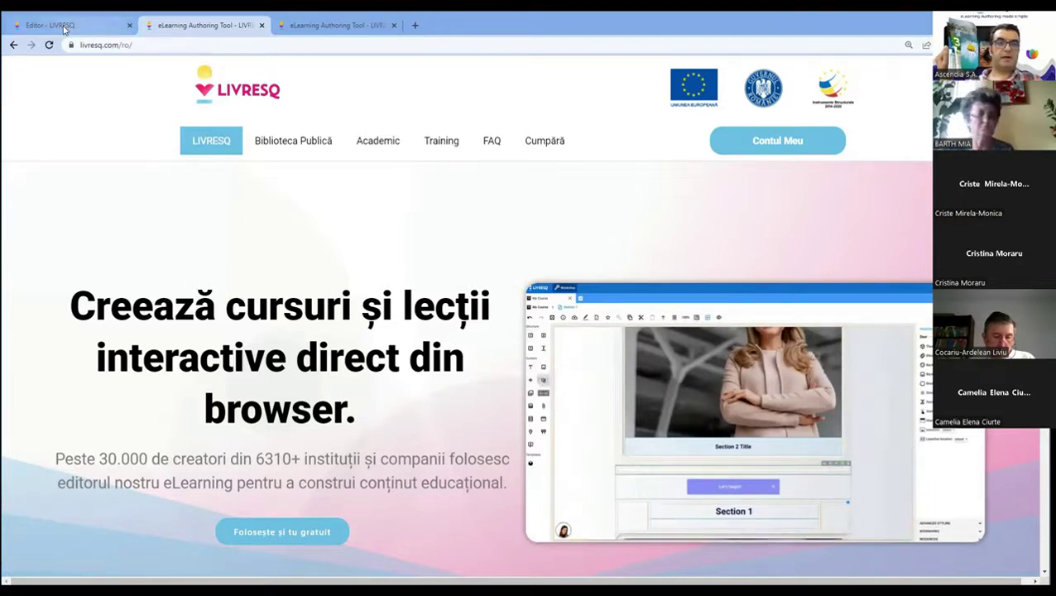
- Switch to the LIVRESQ editor and look through the resource folders, including the contents of 1 - RAU - DRAFT, returning to the resources list
mouse_move(65, 29)
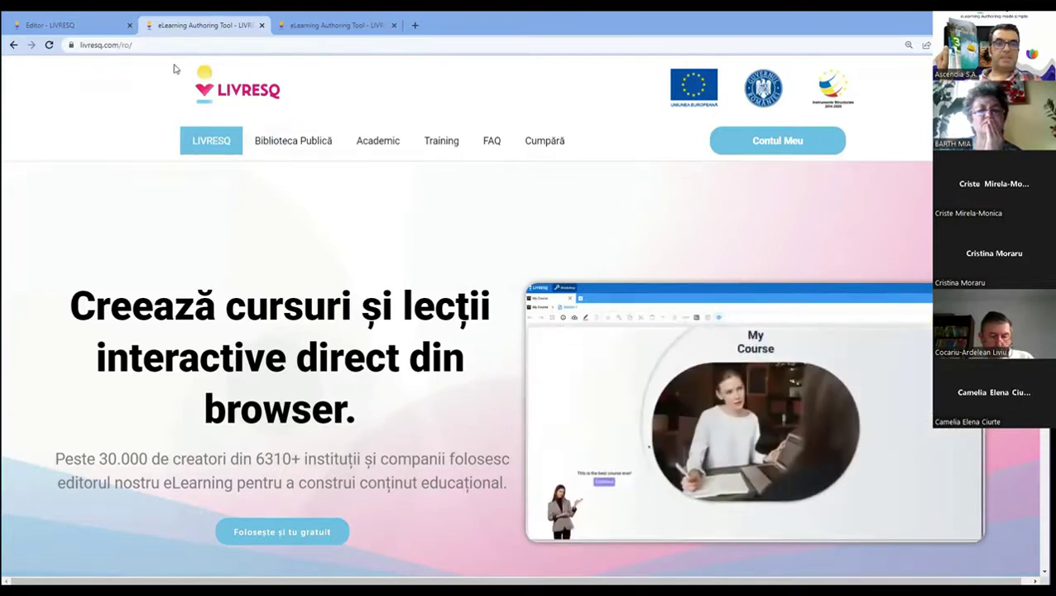
left_click(93, 25)
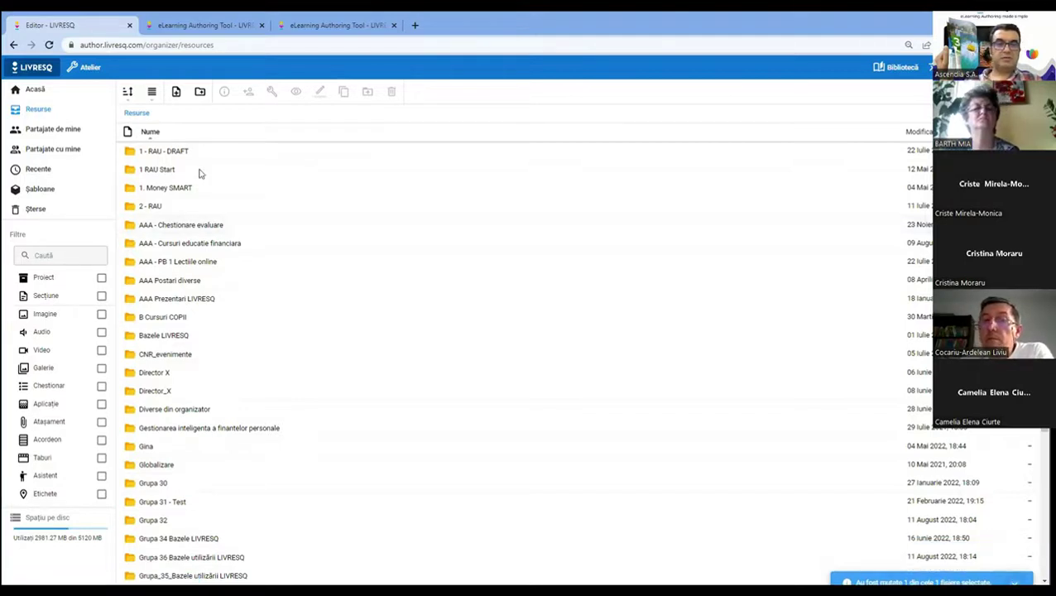
left_click(136, 114)
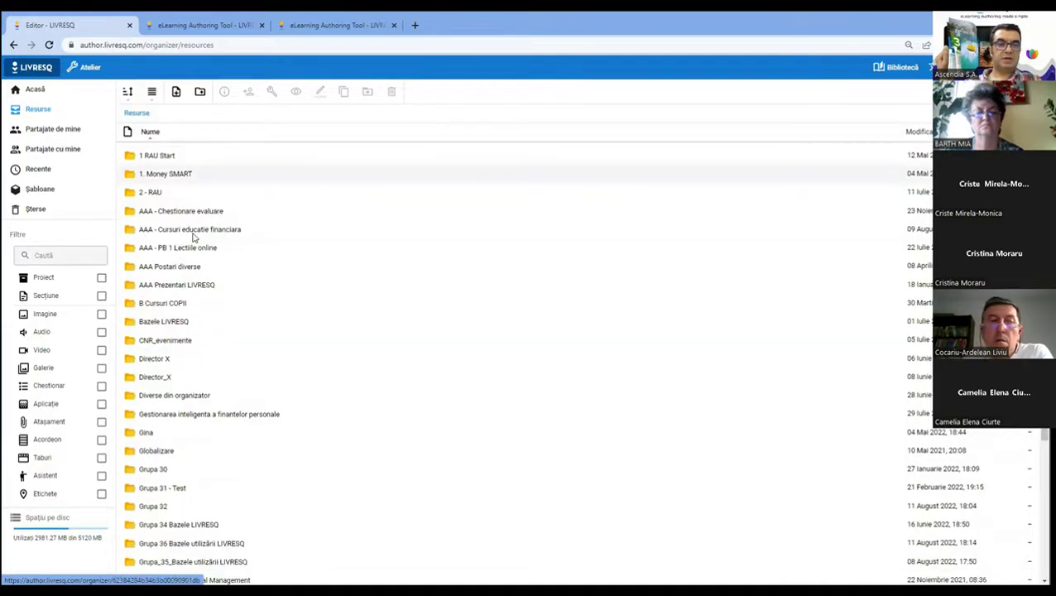
scroll(193, 237, "down", 3)
scroll(193, 237, "up", 4)
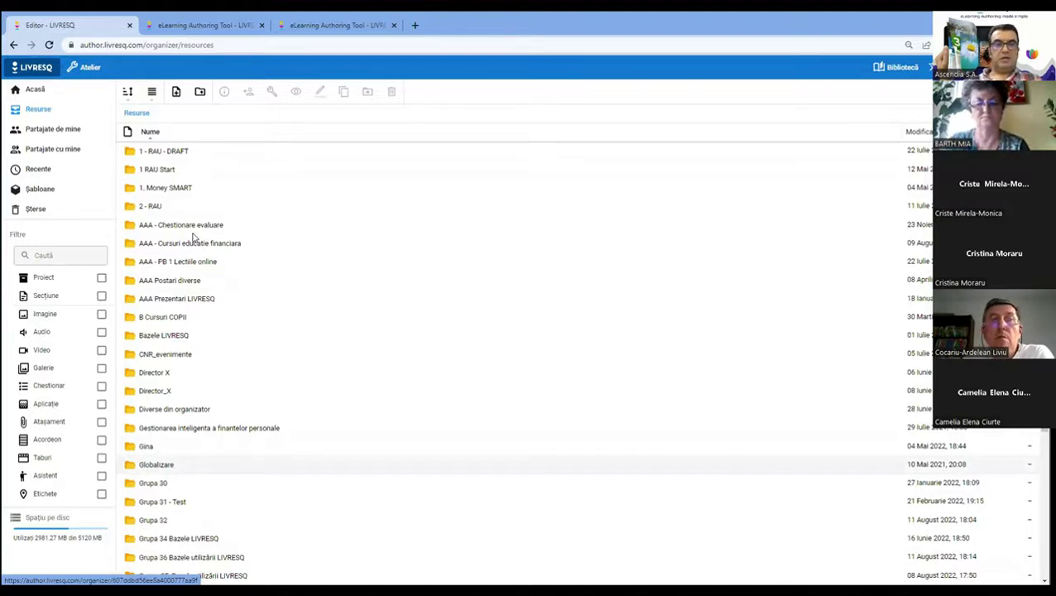
double_click(178, 153)
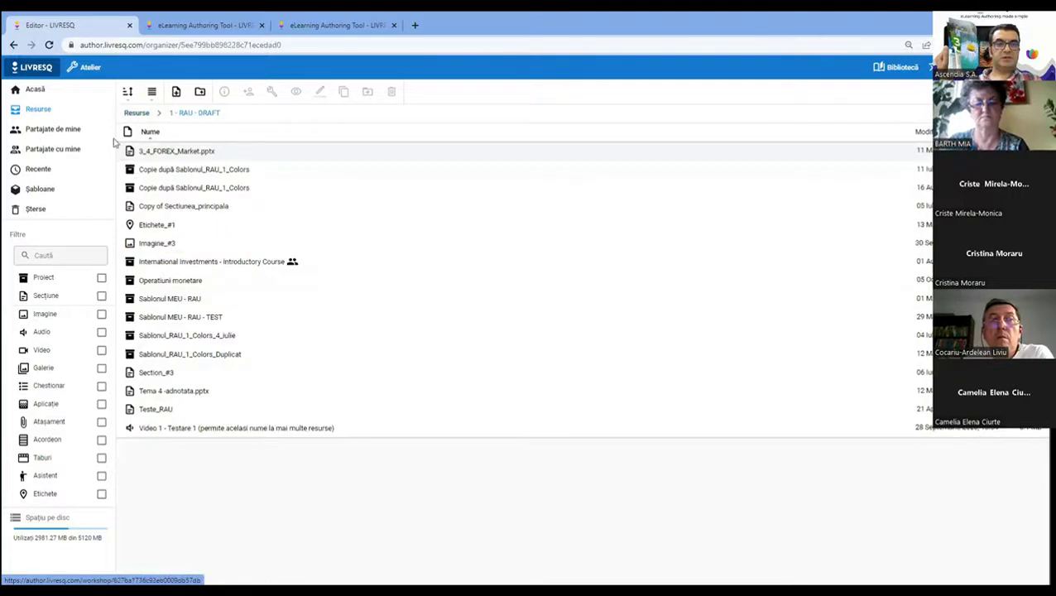
left_click(13, 48)
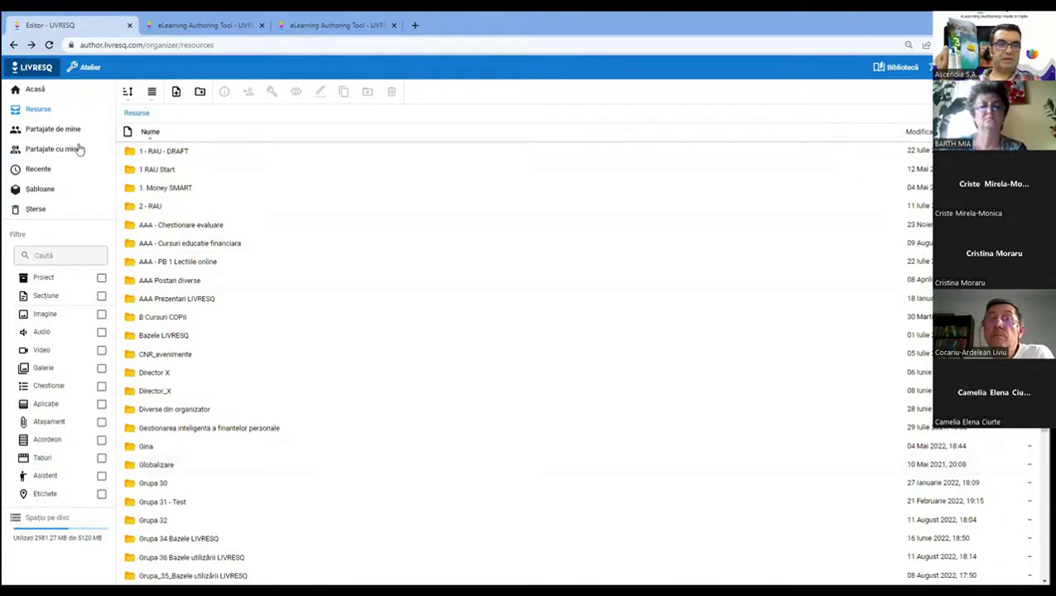
left_click(20, 48)
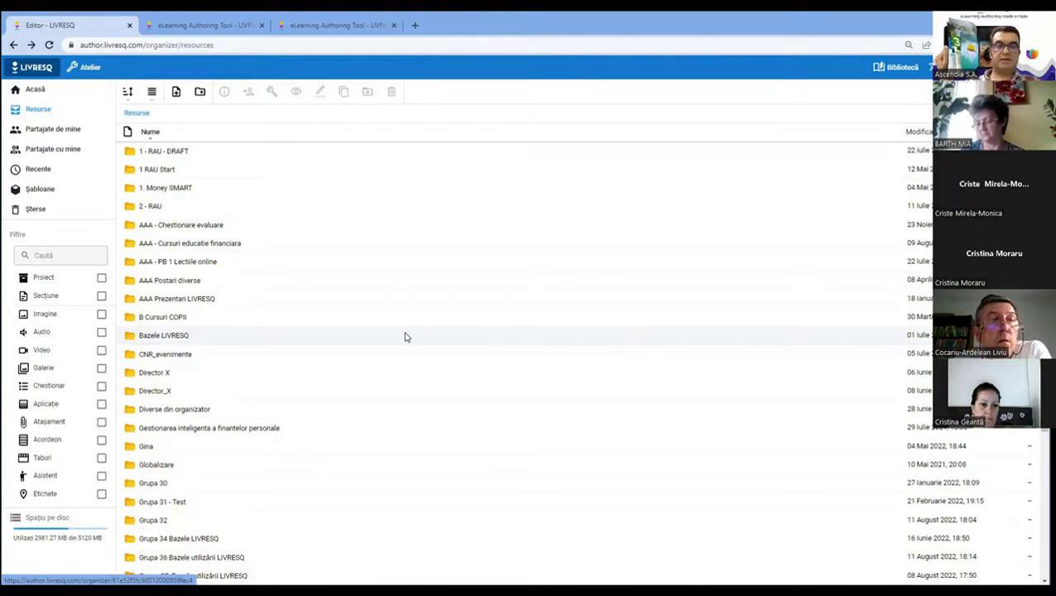
- Browse the available templates and preview the section template "Template - Aero - RO - School - General use", closing the preview when finished
left_click(51, 190)
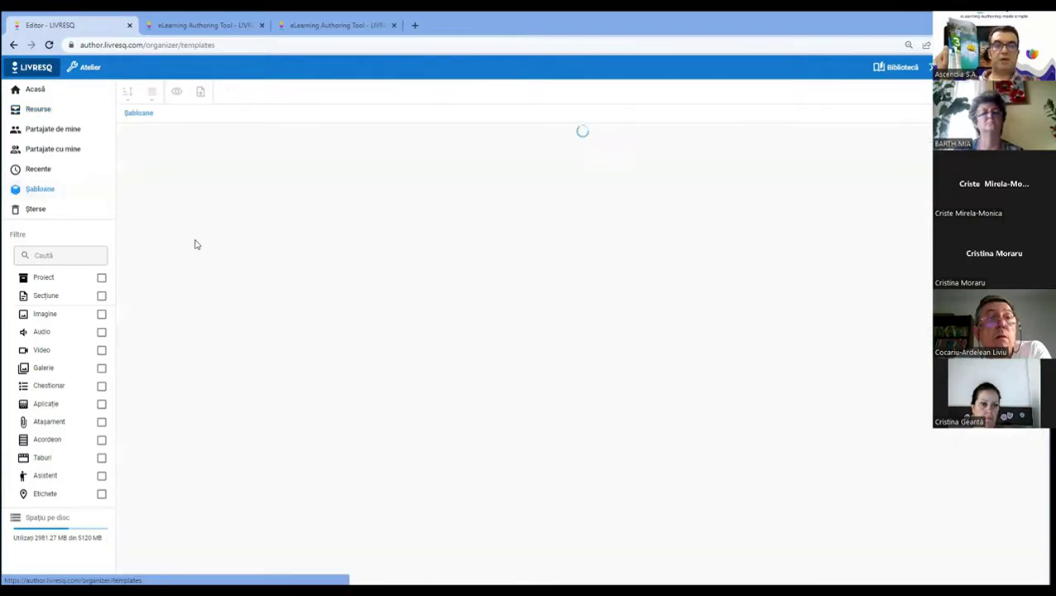
scroll(207, 261, "down", 1)
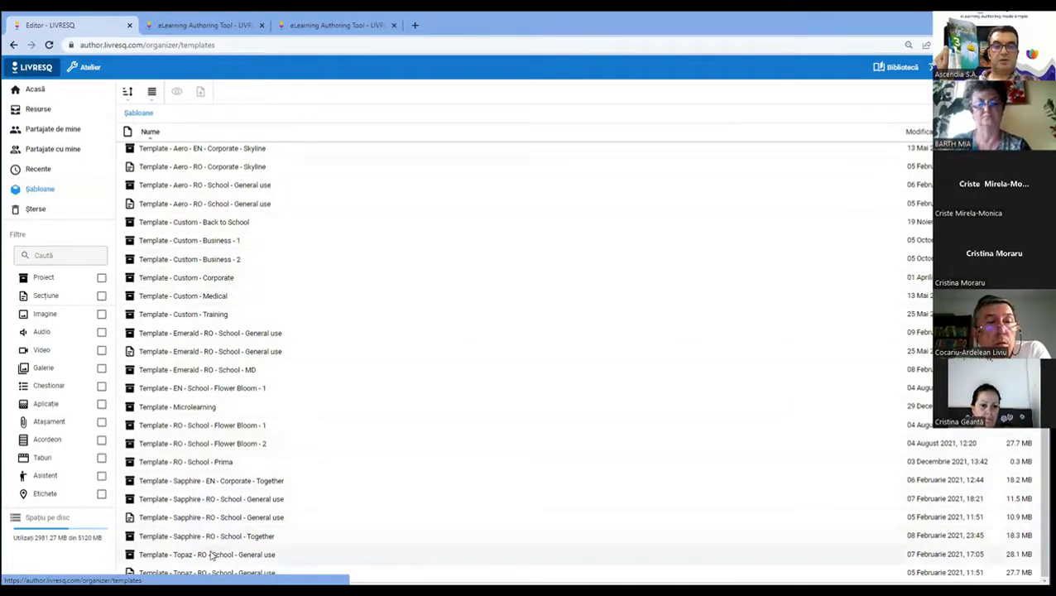
double_click(211, 205)
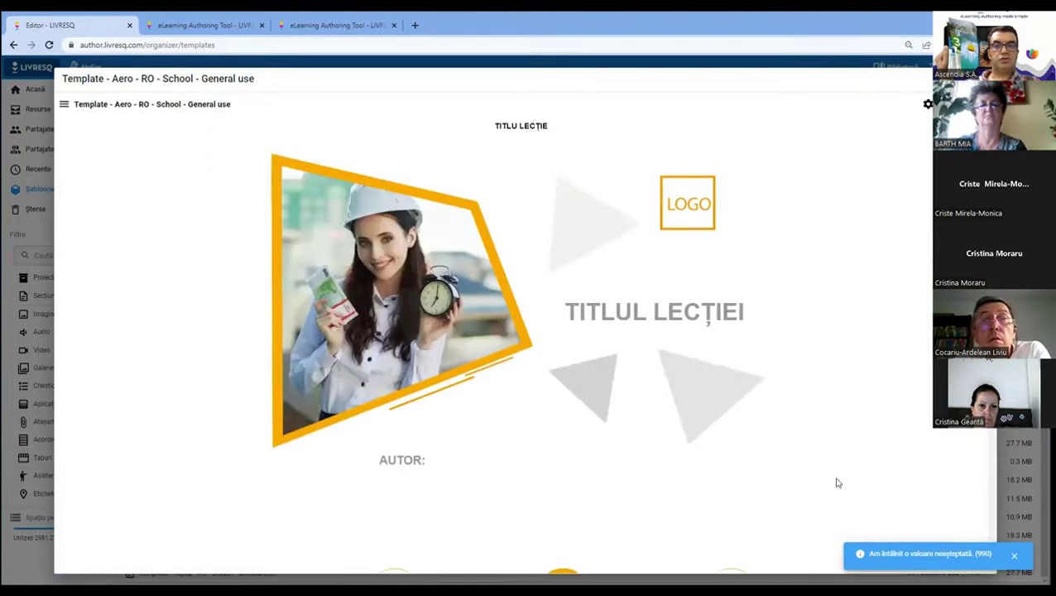
scroll(631, 330, "down", 10)
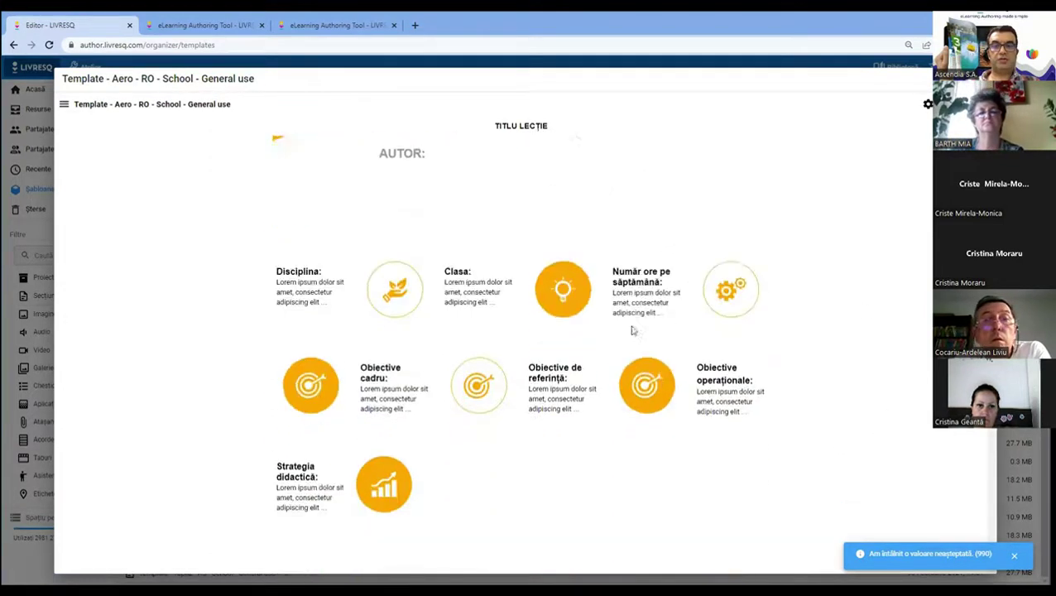
scroll(631, 330, "down", 5)
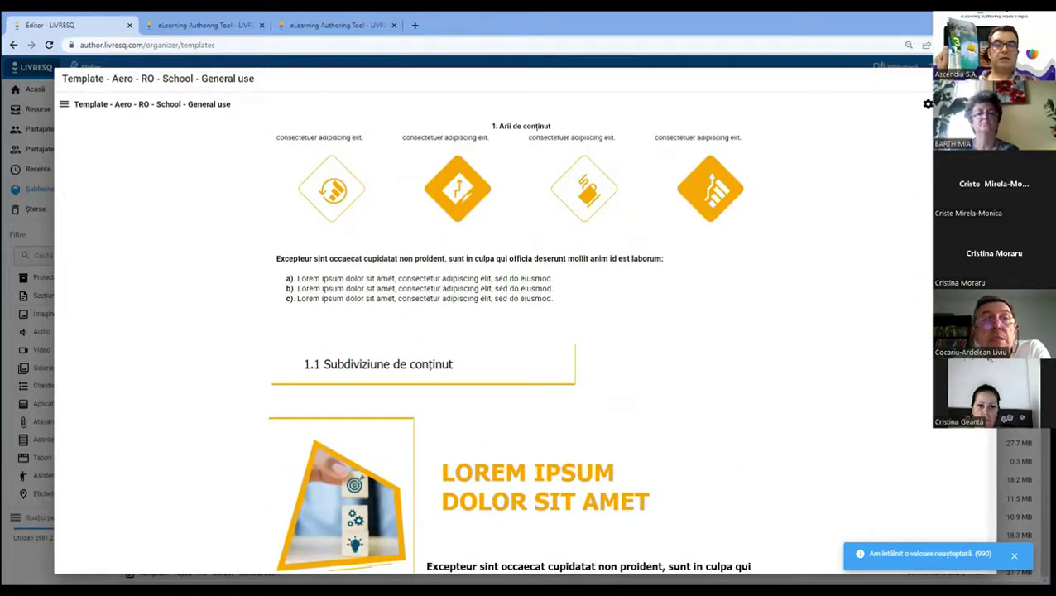
key("Escape")
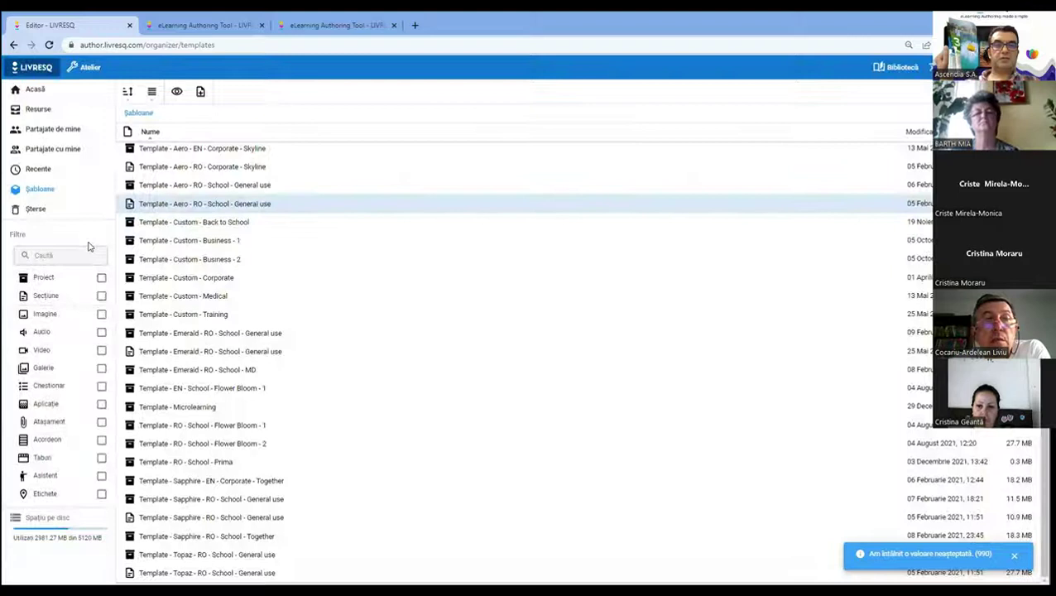
- Create an editable copy of the previewed Aero school section template and examine its cover image, triangle image and title cell
left_click(201, 92)
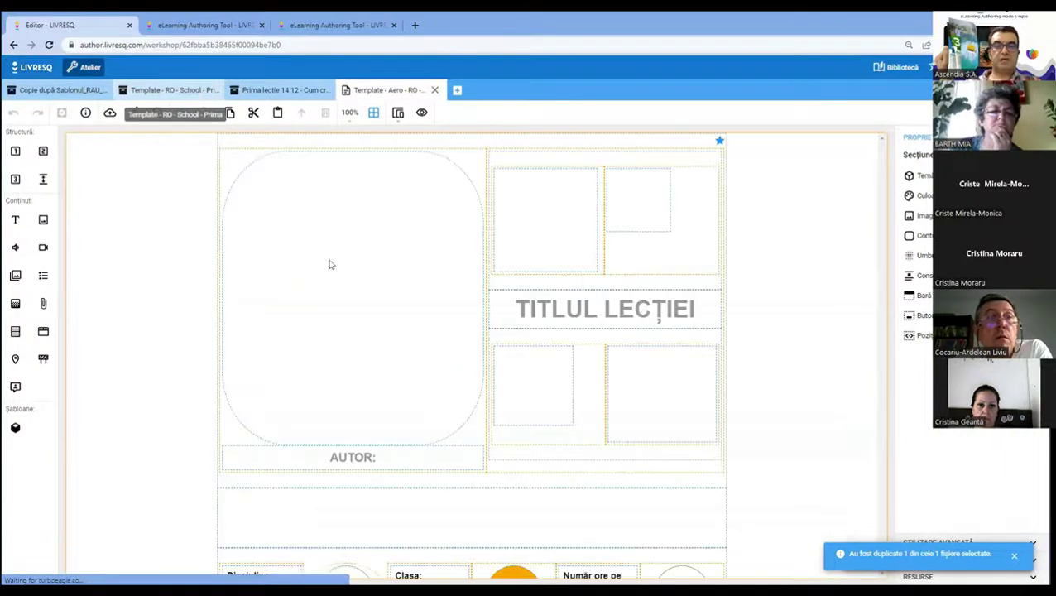
left_click(401, 267)
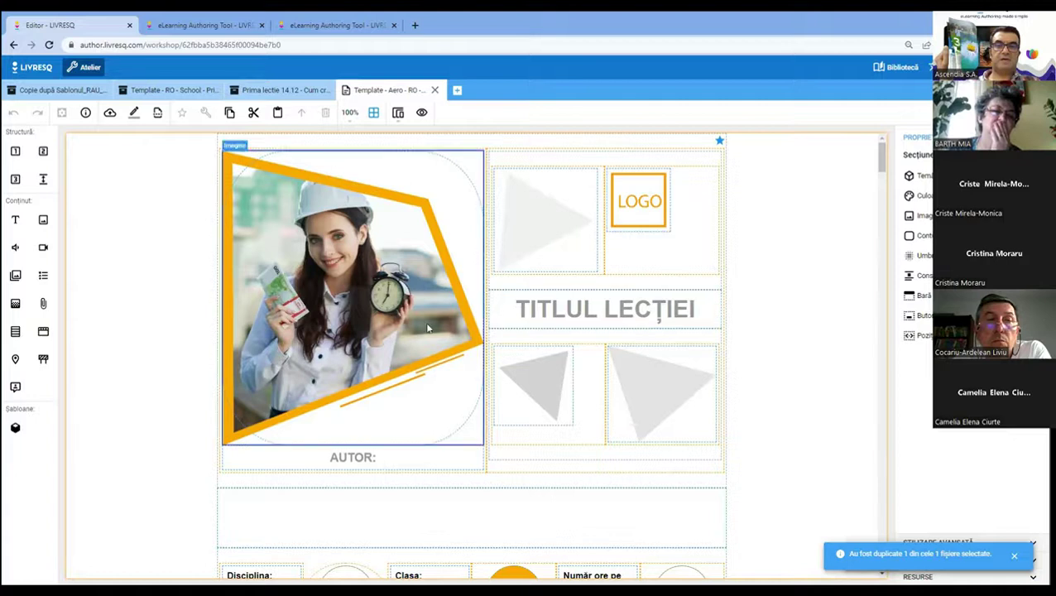
left_click(547, 262)
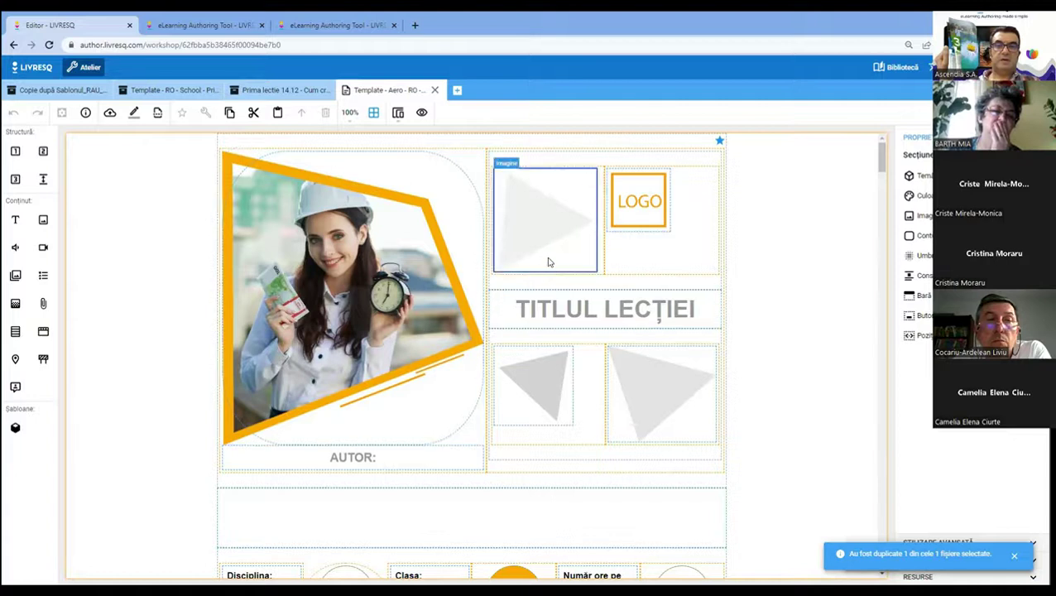
left_click(723, 156)
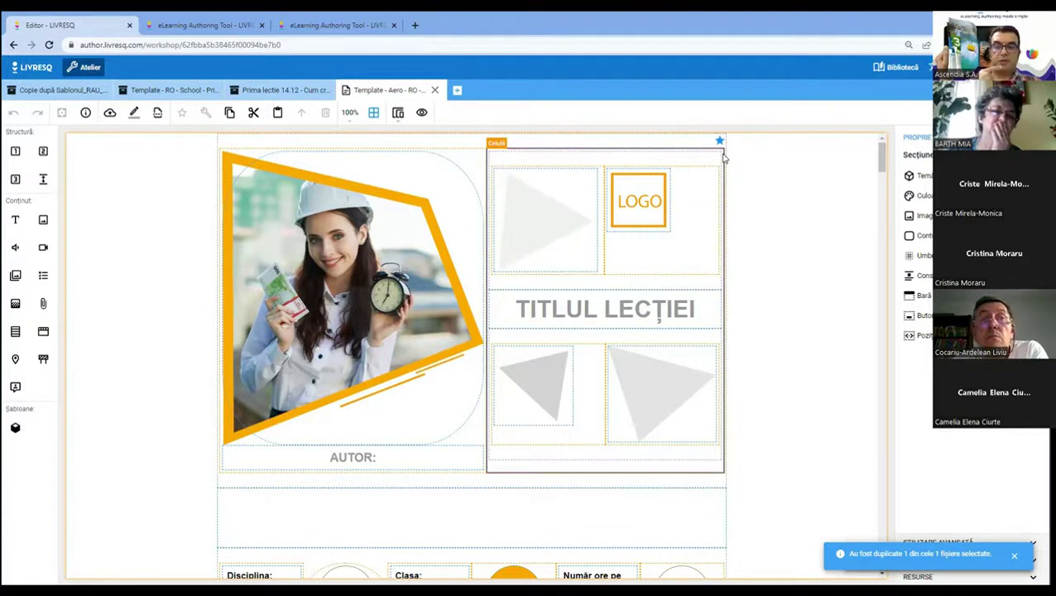
left_click(723, 156)
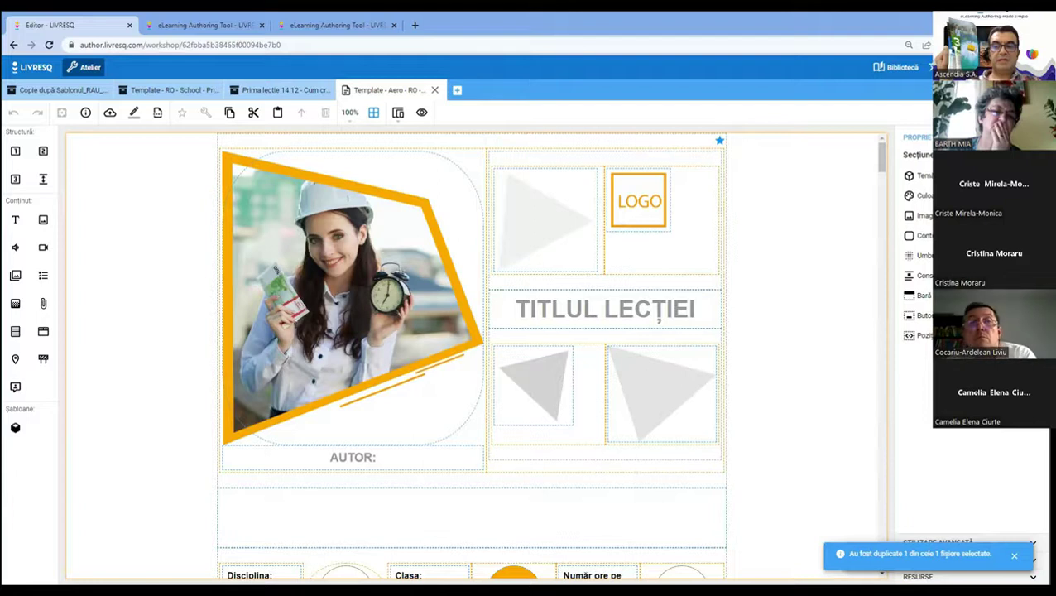
left_click(1015, 552)
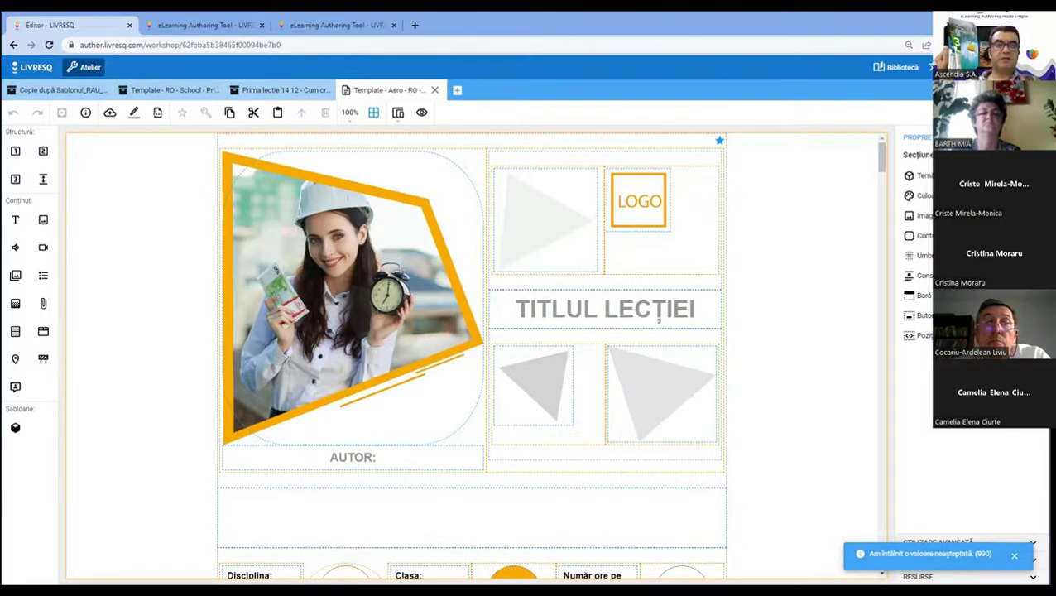
- Return to the organizer's template list, look through the remaining templates and dismiss the notification
left_click(36, 67)
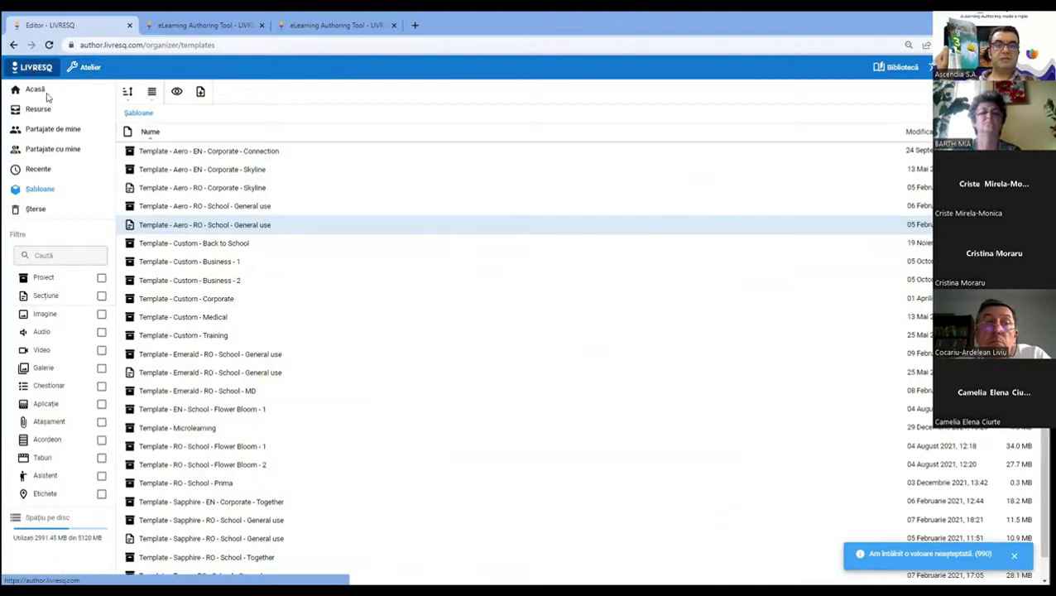
scroll(308, 178, "down", 1)
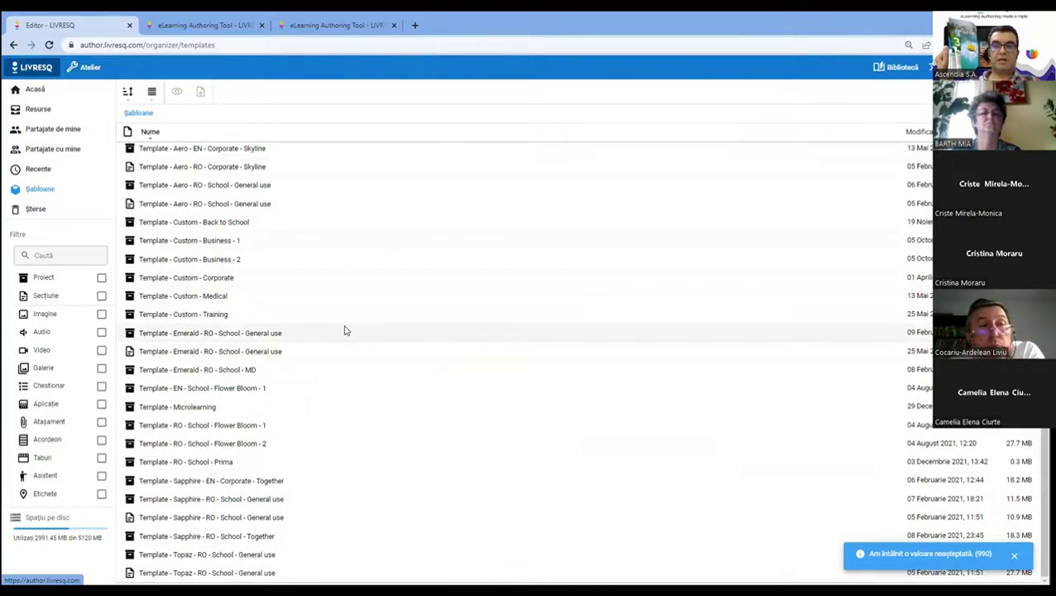
left_click(1014, 555)
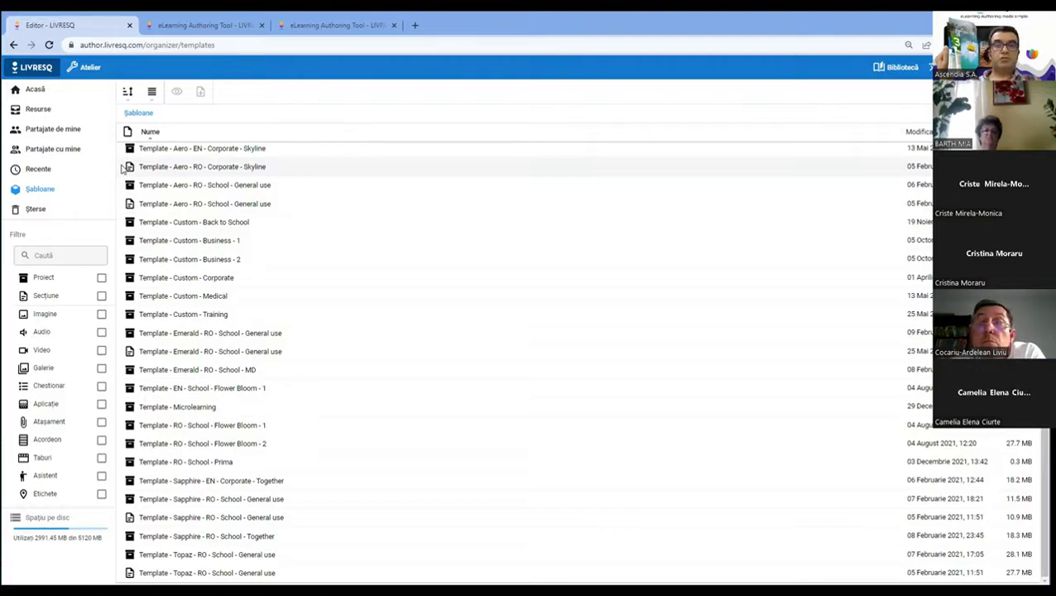
- Open the public library and browse its recommended publications and the lessons under Materiale CRED
left_click(898, 72)
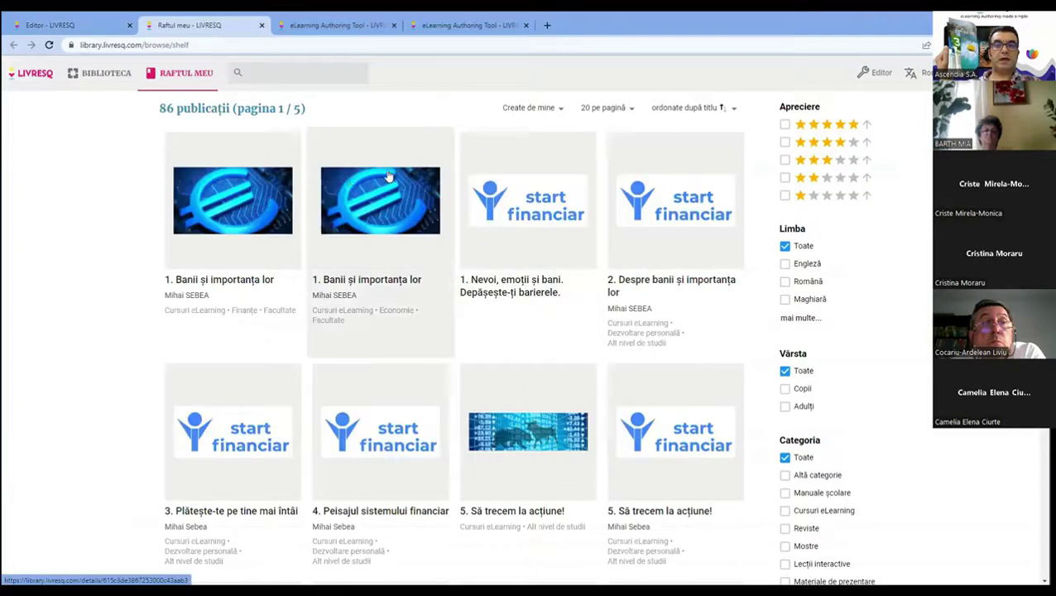
left_click(79, 77)
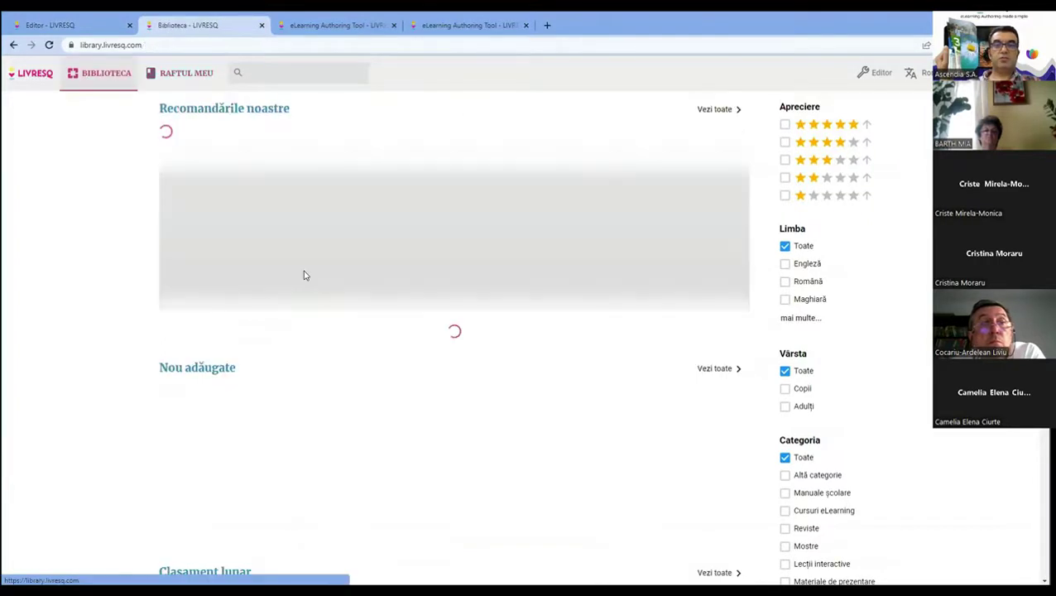
scroll(304, 275, "right", 2)
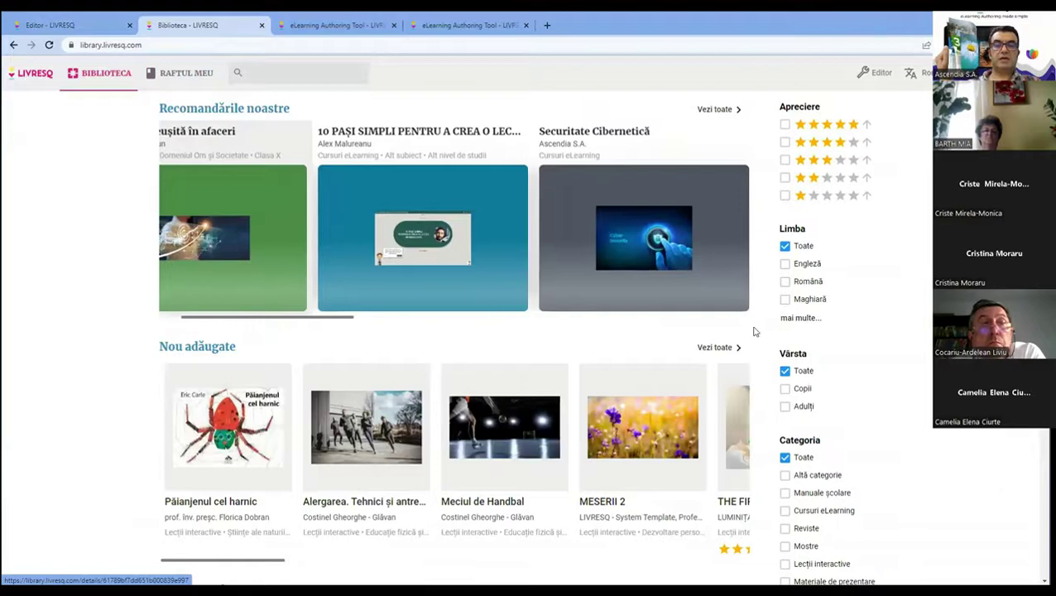
scroll(760, 336, "down", 10)
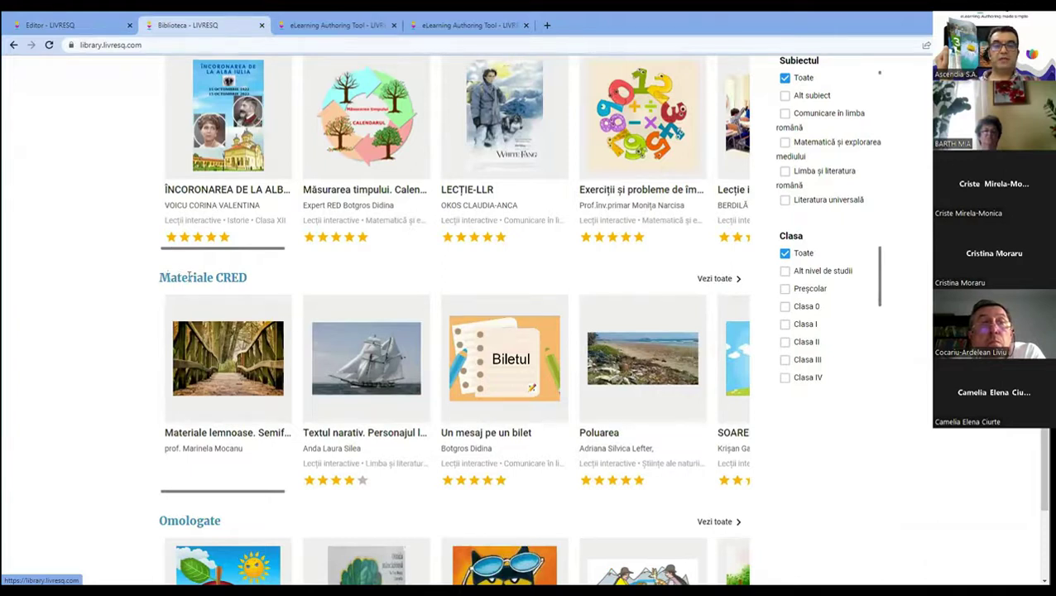
left_click_drag(189, 277, 248, 283)
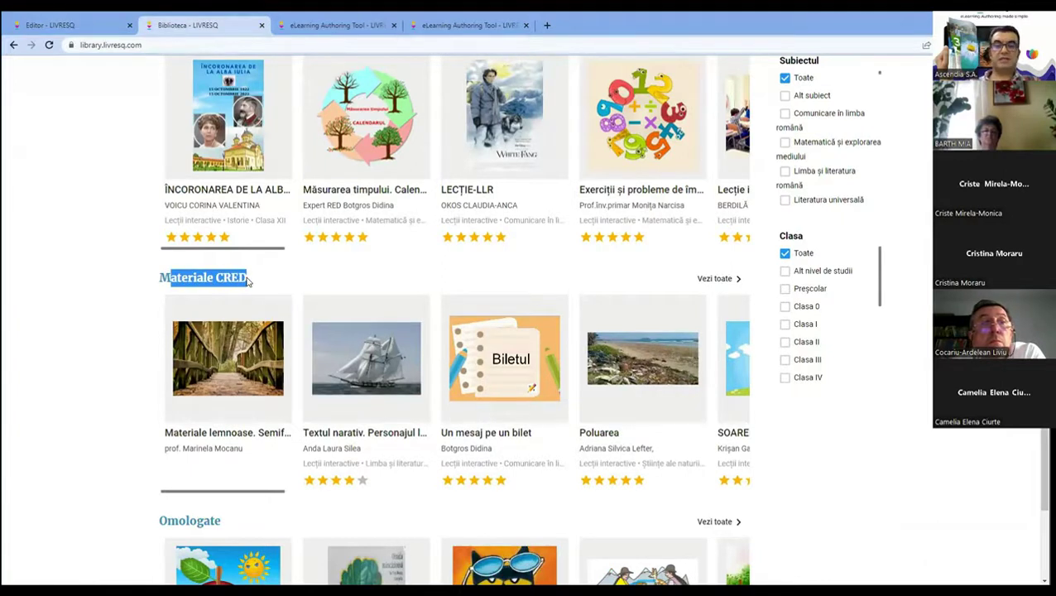
left_click_drag(261, 494, 576, 483)
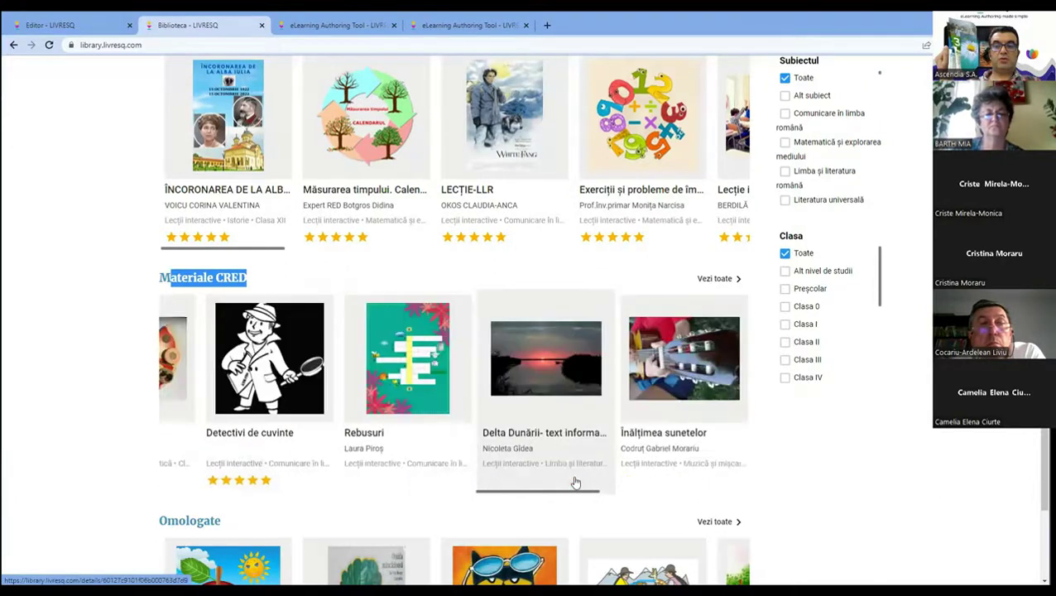
- Open the details of the lesson "Delta Dunării- text informativ", point out its author and open its source for editing
left_click(535, 384)
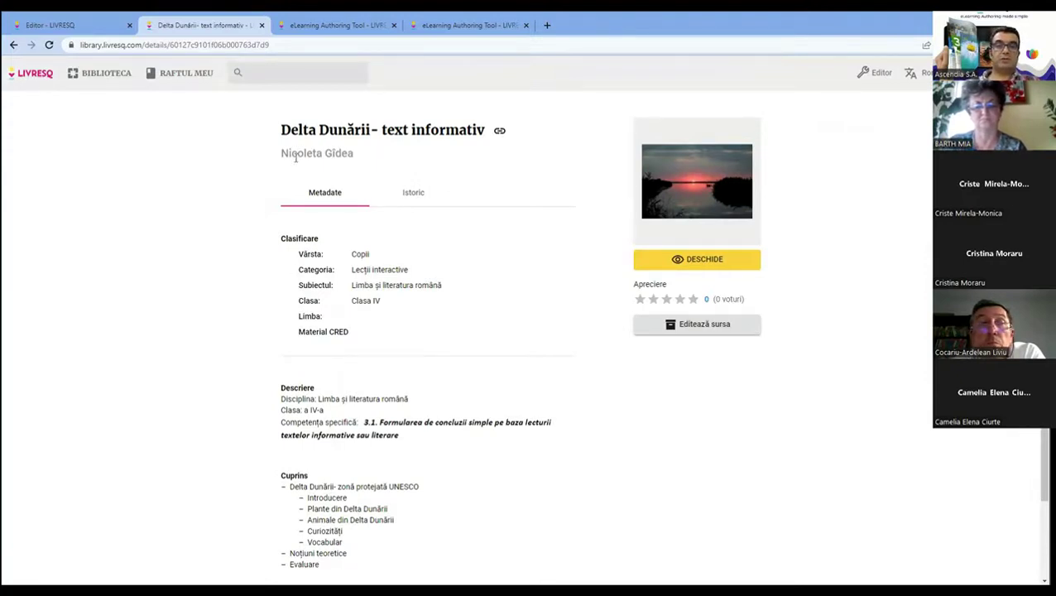
left_click_drag(281, 152, 354, 154)
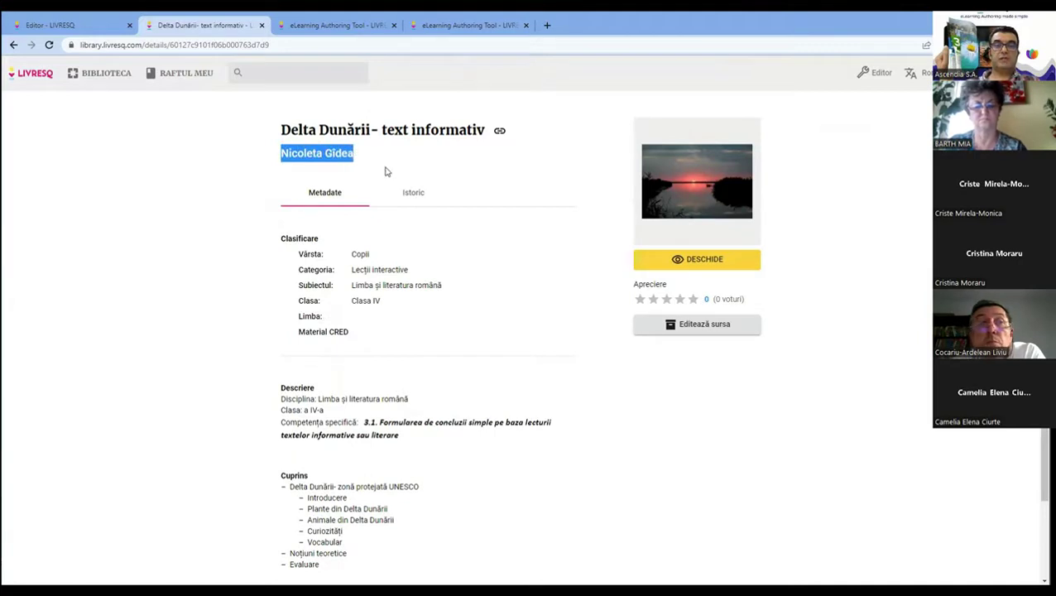
left_click(288, 151)
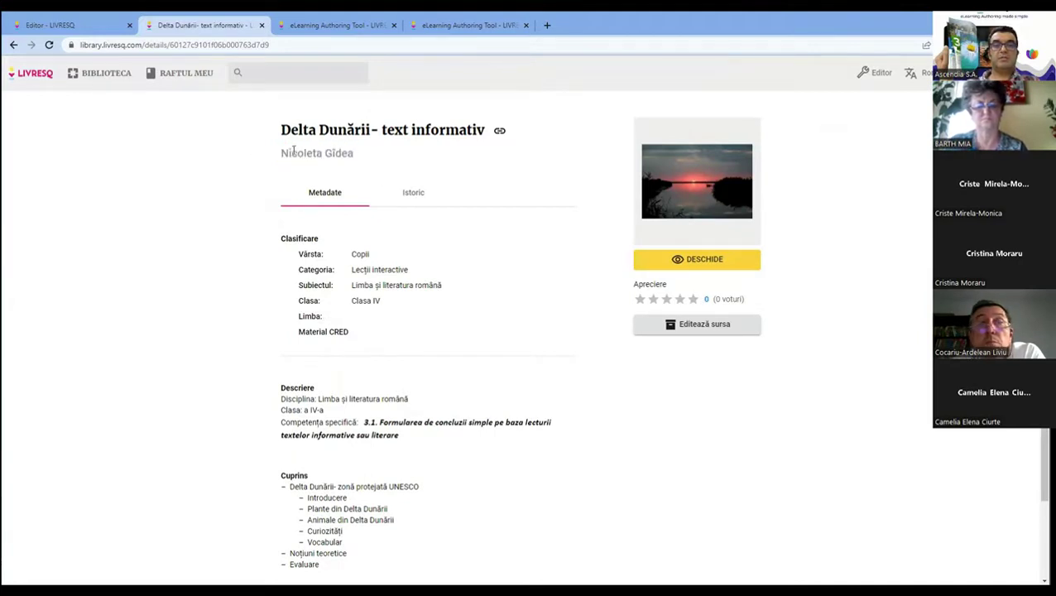
left_click(717, 323)
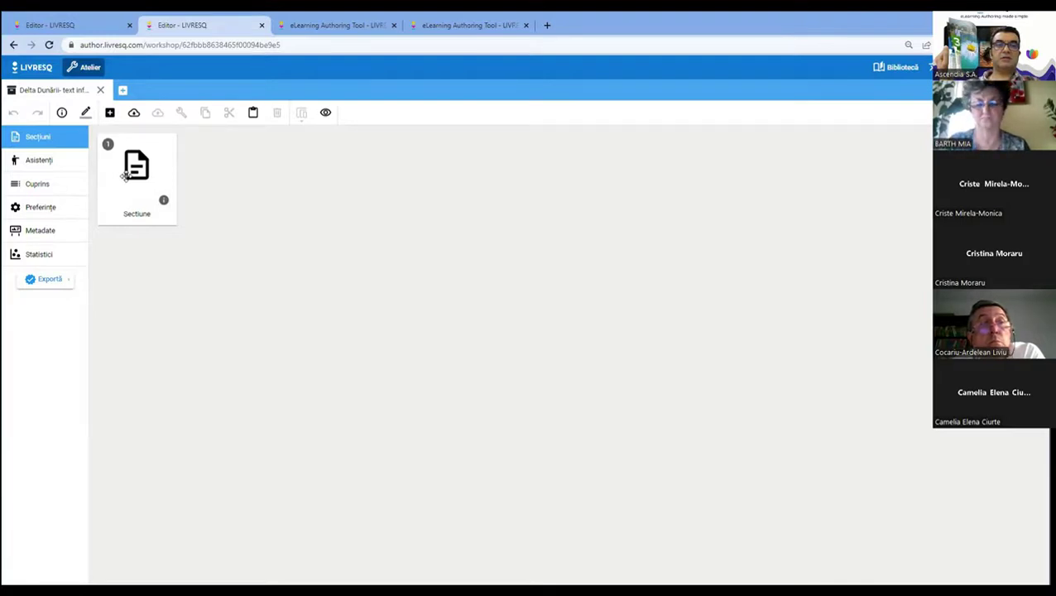
- Open the Delta Dunării project's only section and select the cell containing the CRED logo
double_click(125, 174)
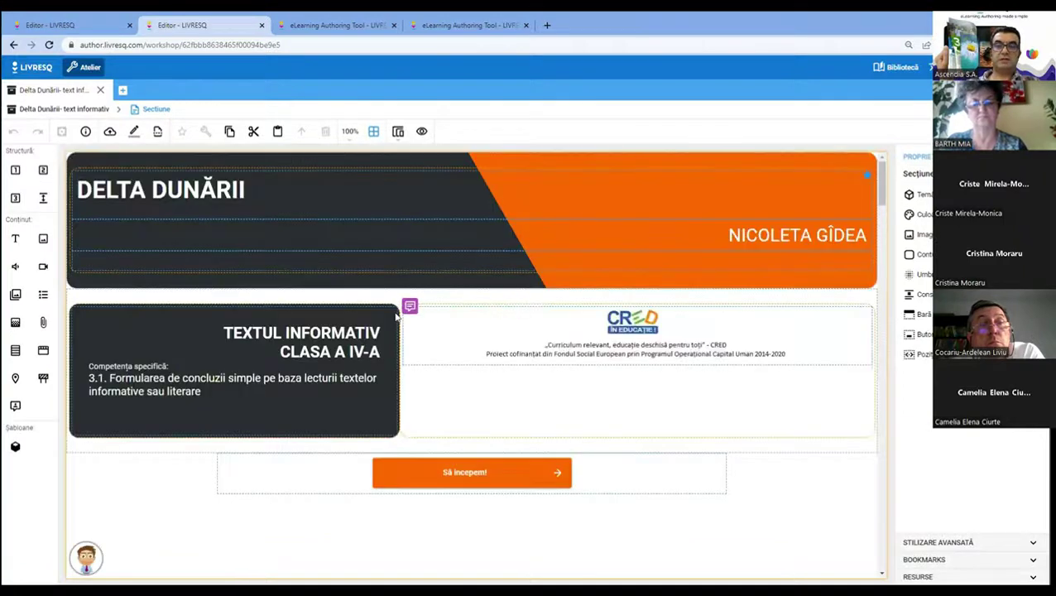
scroll(448, 356, "down", 2)
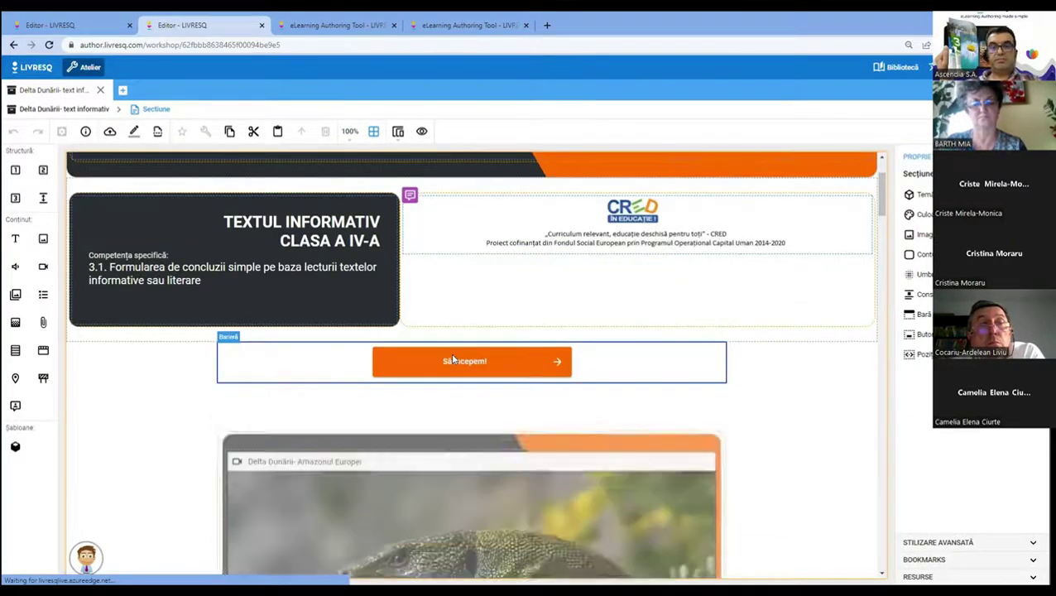
left_click(445, 304)
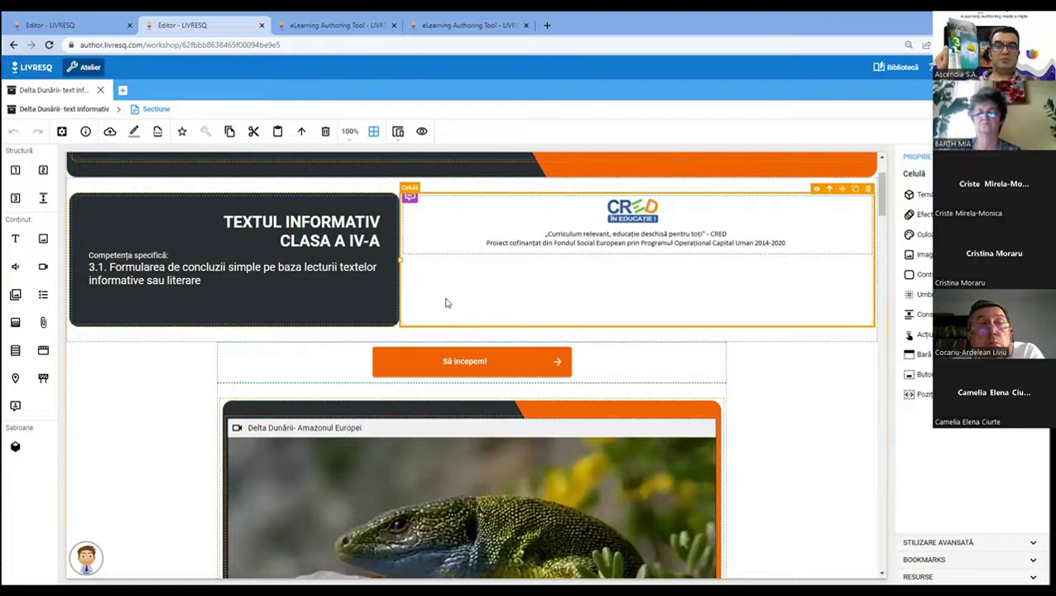
- Look through the Delta Dunării section from the title cell down through its video, exercises, images, gallery, texts and quizzes
left_click(383, 195)
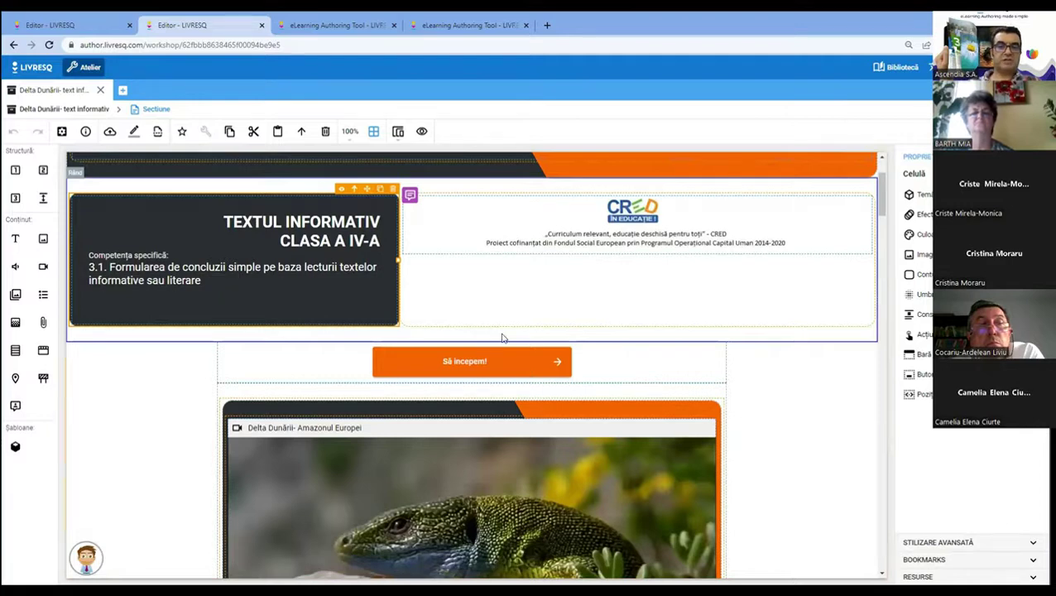
scroll(490, 341, "down", 5)
scroll(502, 337, "down", 6)
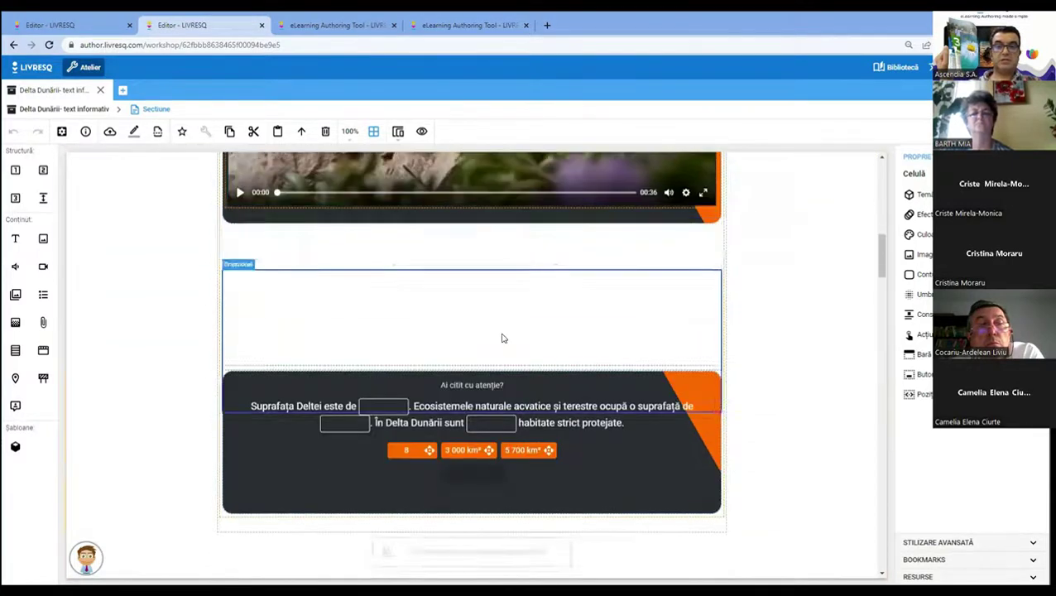
scroll(502, 338, "down", 3)
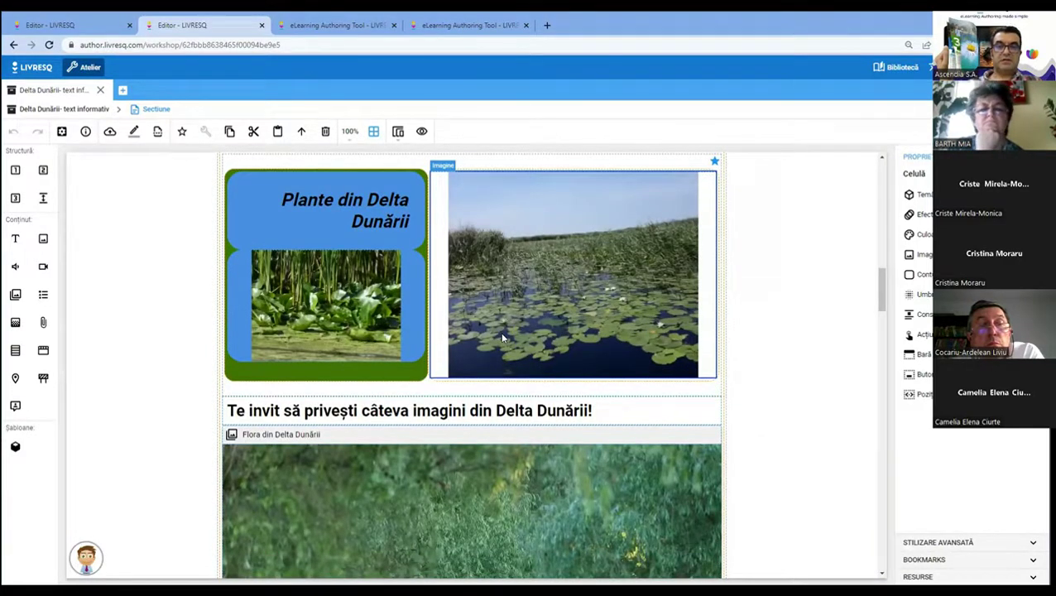
scroll(502, 338, "down", 1)
scroll(501, 338, "down", 7)
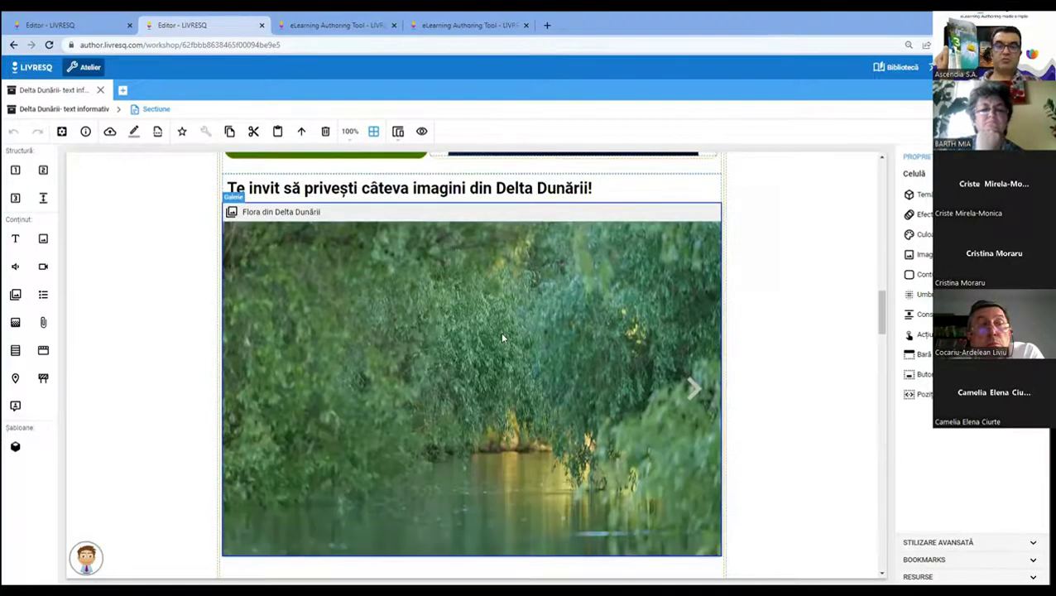
scroll(501, 338, "down", 4)
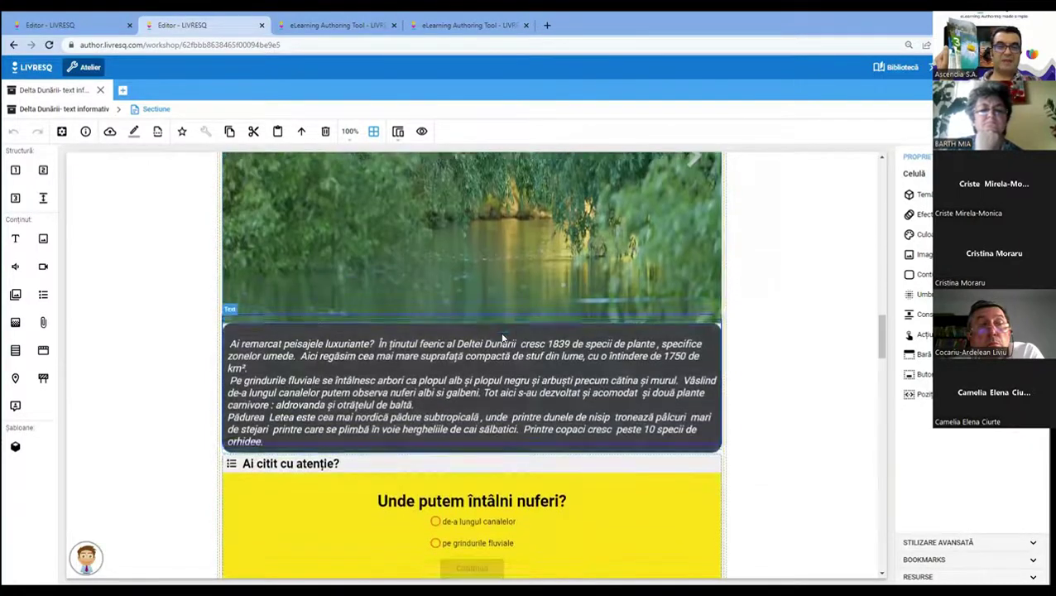
scroll(502, 338, "down", 7)
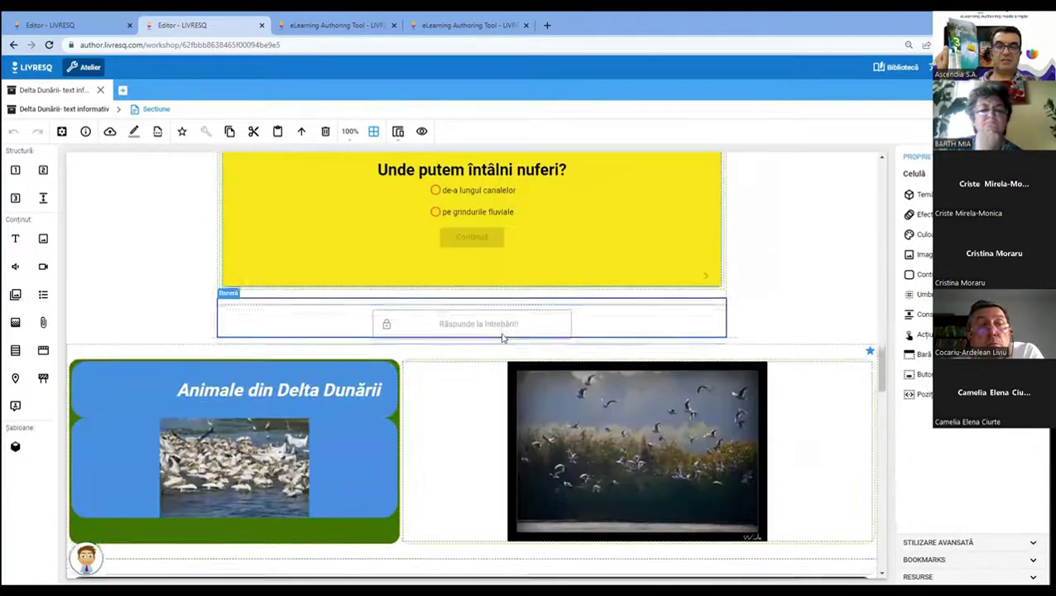
scroll(502, 338, "down", 3)
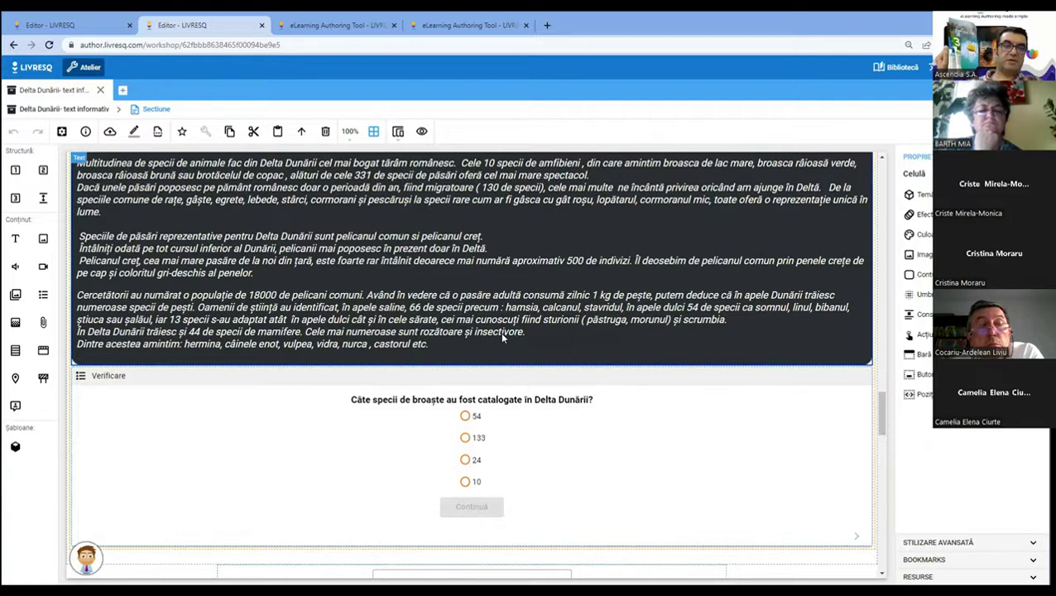
- Go back to the "Răspunde la întrebări!!" barrier and examine the quiz, text and gallery placed before it
scroll(499, 331, "up", 7)
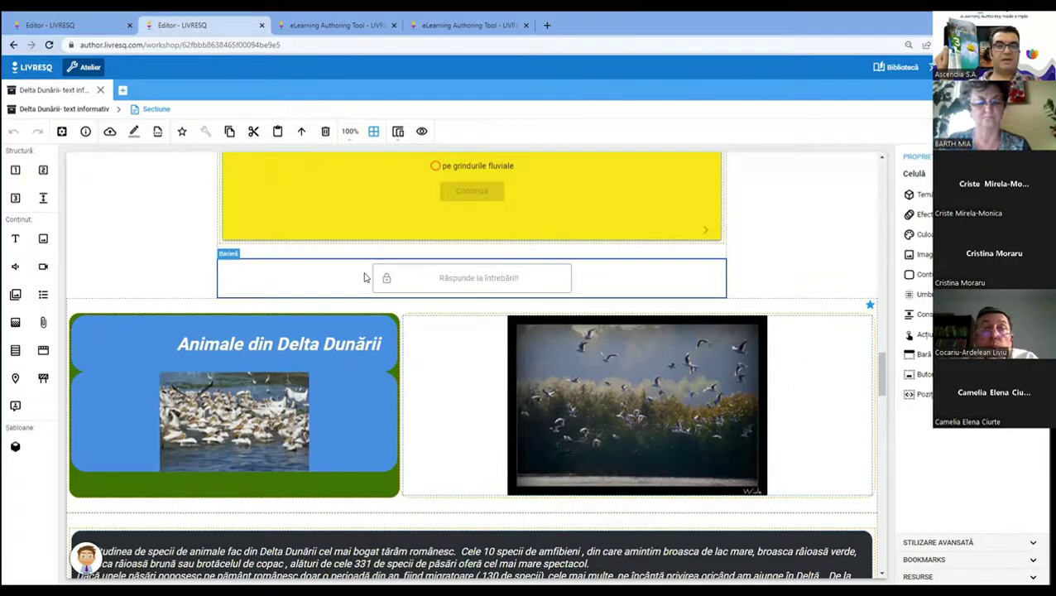
scroll(364, 278, "up", 1)
left_click(365, 277)
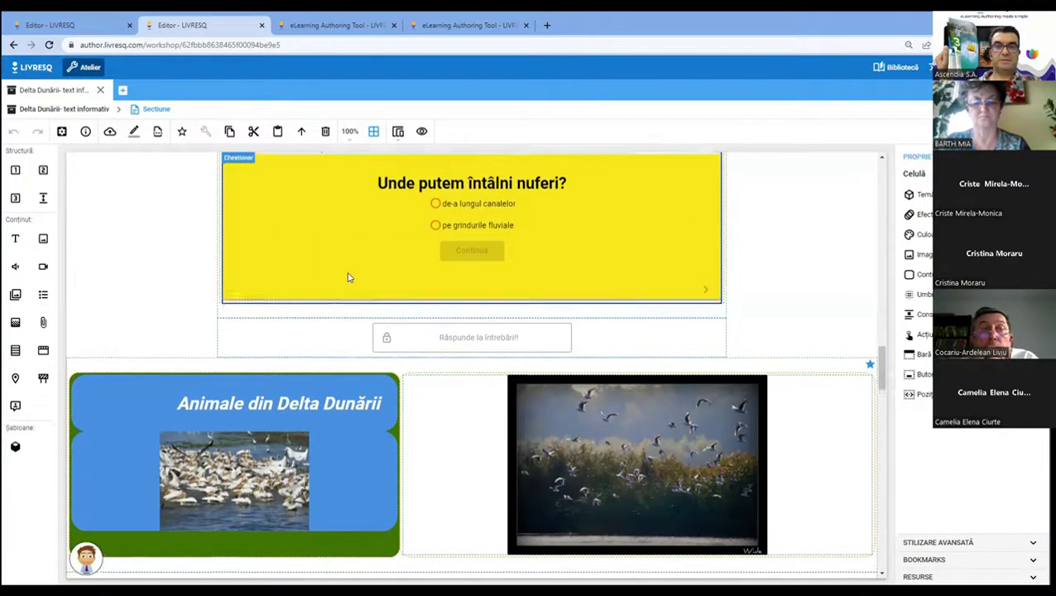
scroll(348, 277, "up", 5)
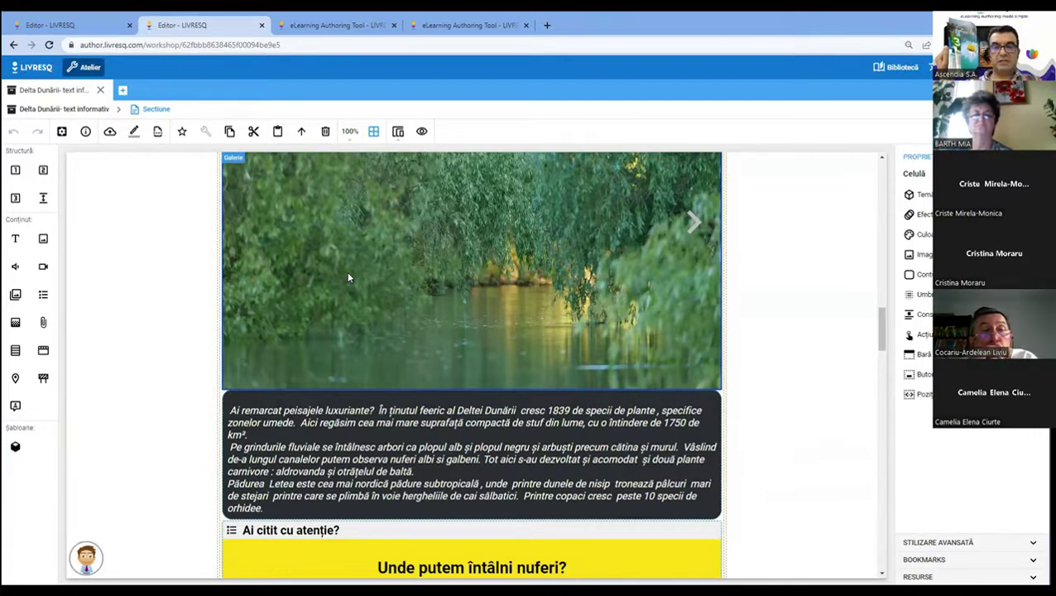
- Leave the Delta Dunării section and look through the folders in the organizer's own resources
left_click(38, 113)
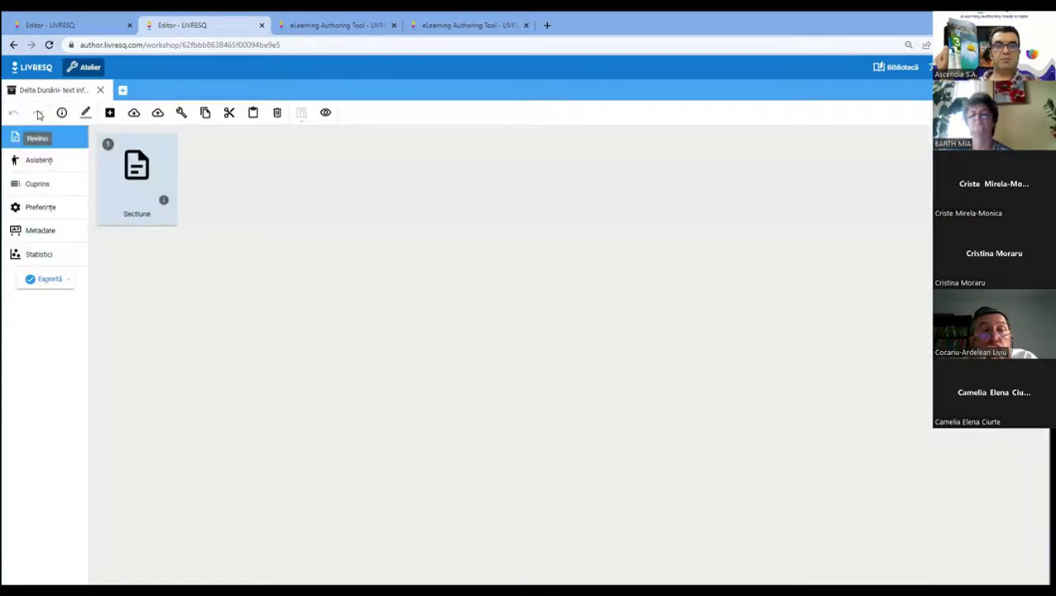
left_click(24, 71)
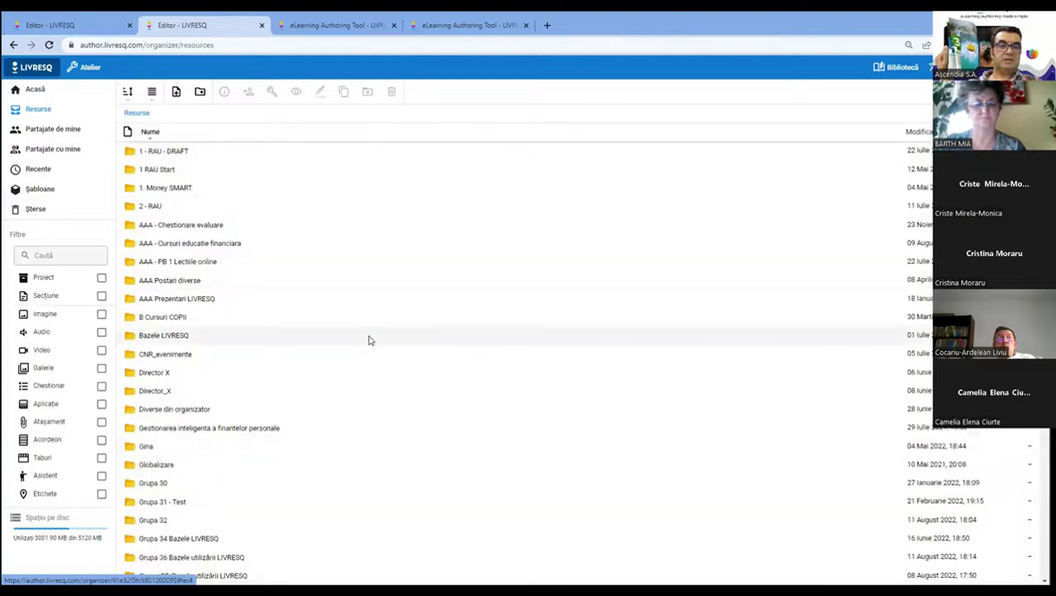
scroll(370, 340, "down", 1)
scroll(370, 340, "down", 2)
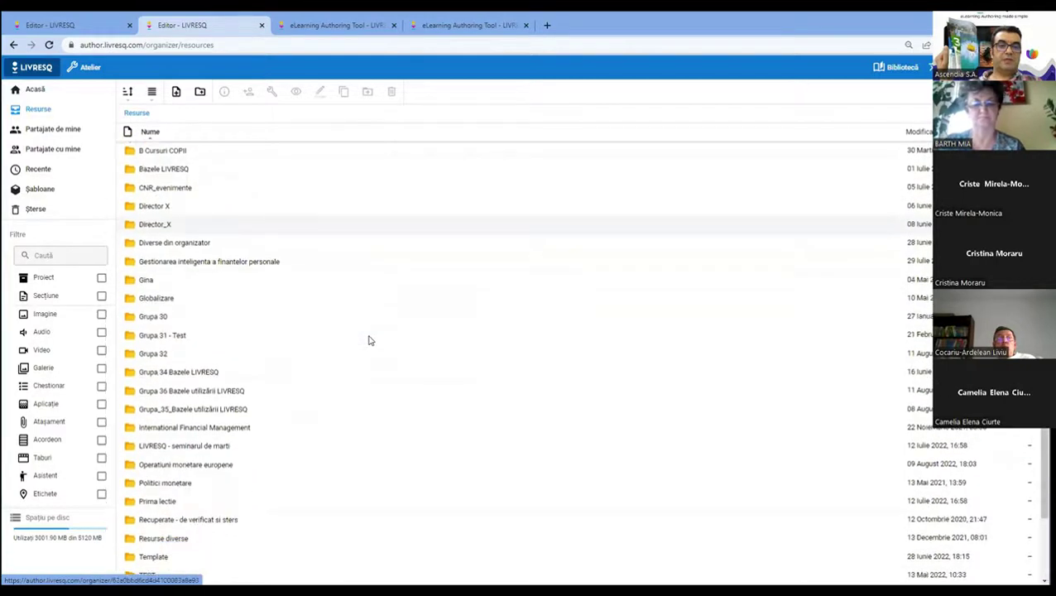
scroll(370, 340, "down", 1)
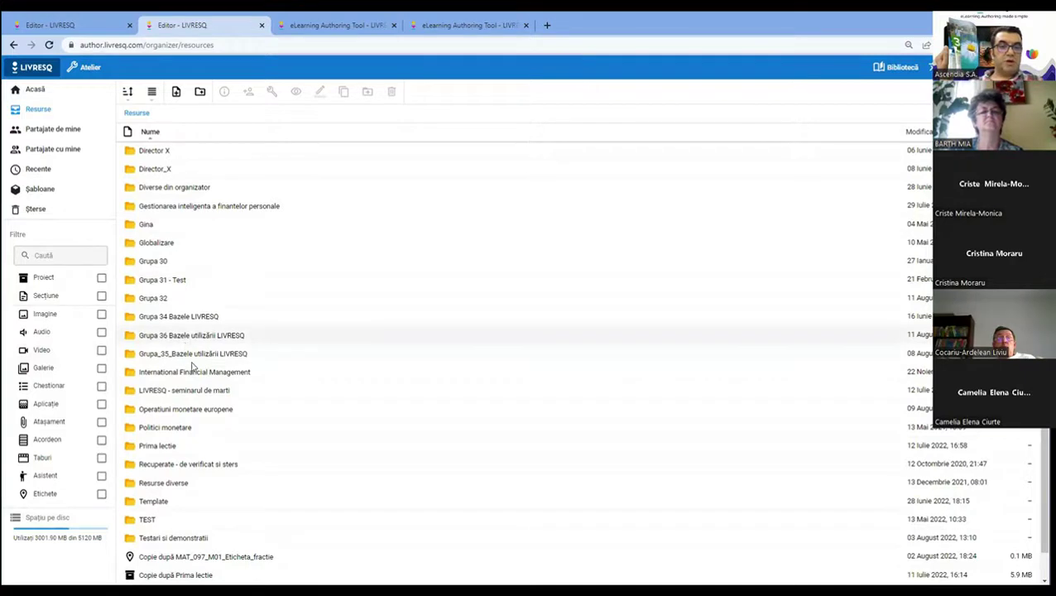
- Open the section of "Template - RO - School - Prima" from the July–August folder inside "LIVRESQ - seminarul de marti"
double_click(201, 386)
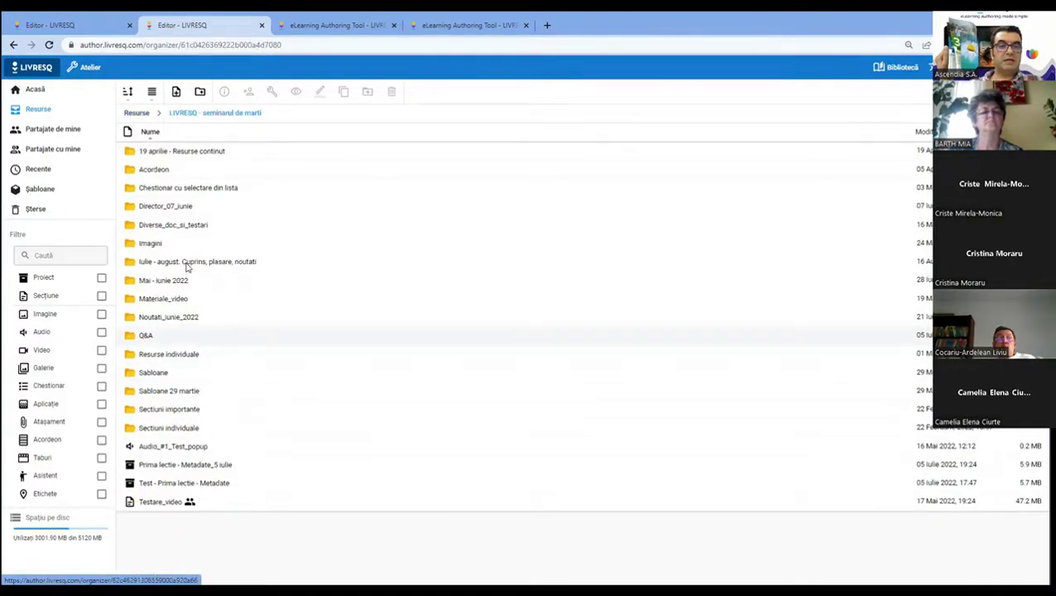
double_click(187, 262)
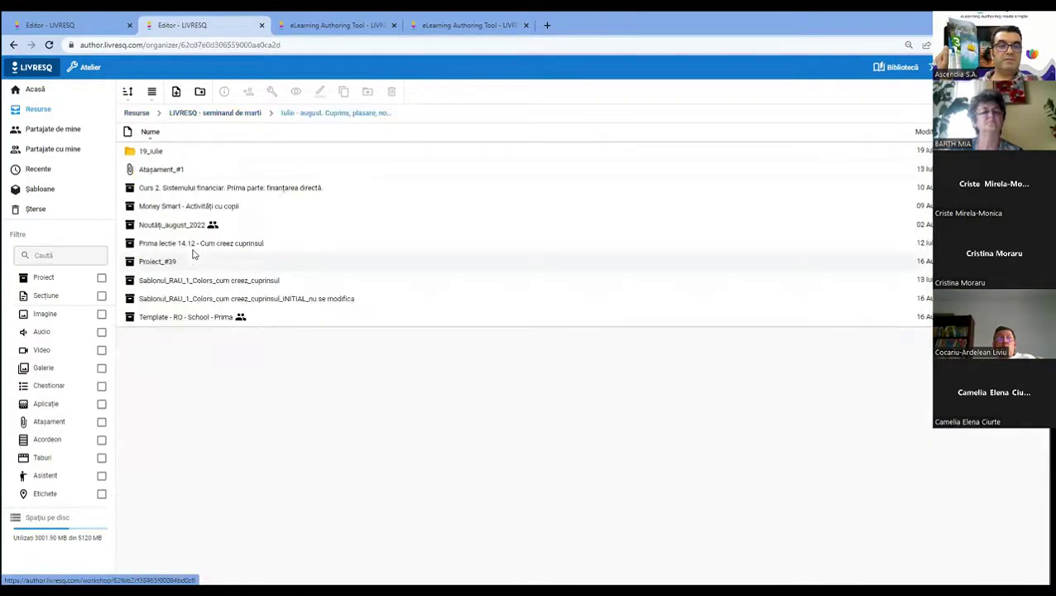
double_click(198, 323)
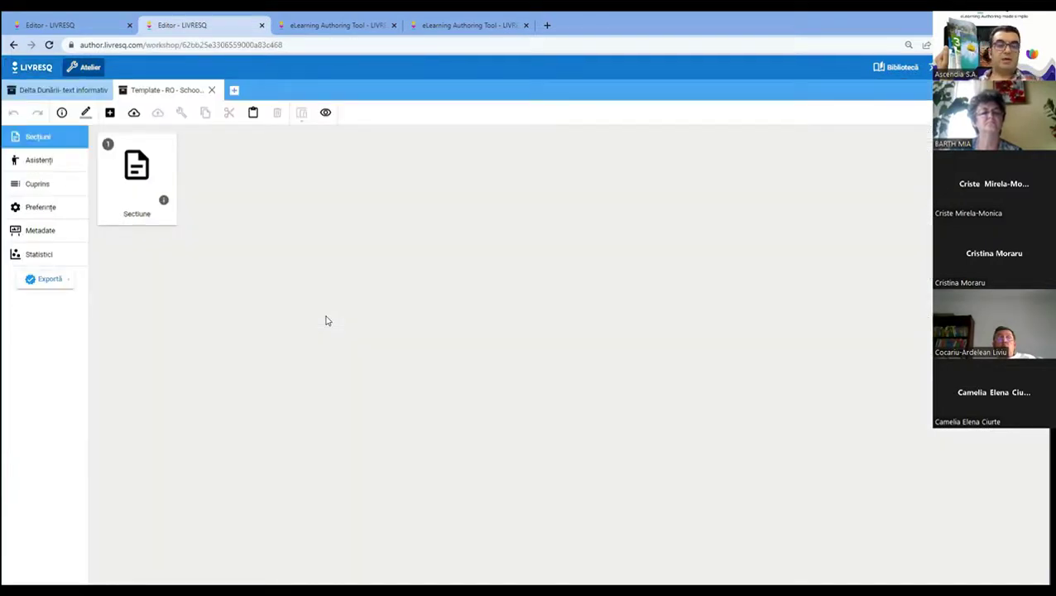
double_click(136, 178)
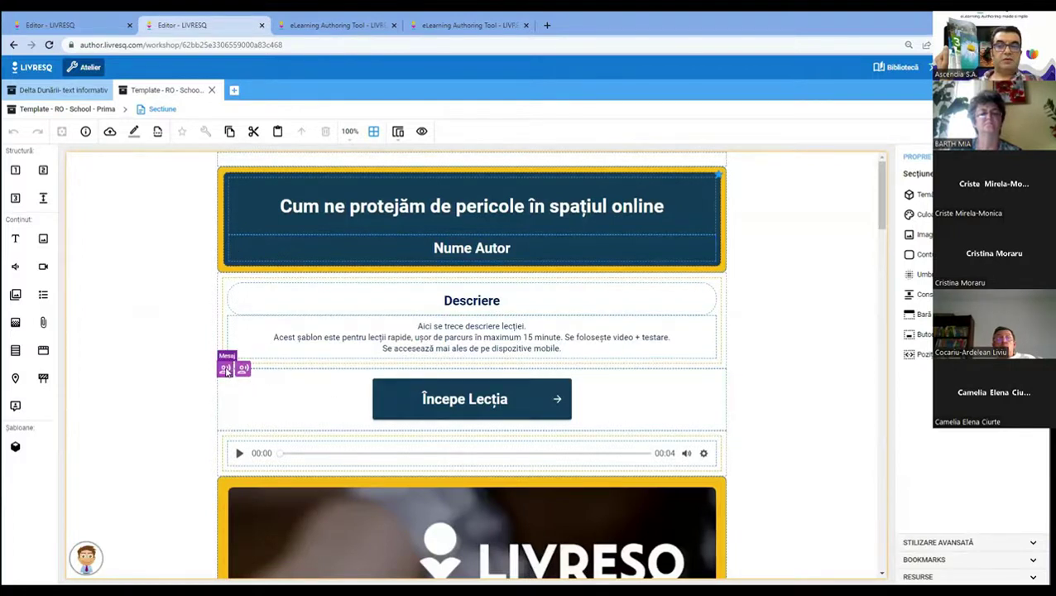
- Delete both assistant messages placed at the "Începe Lecția" barrier
left_click(226, 369)
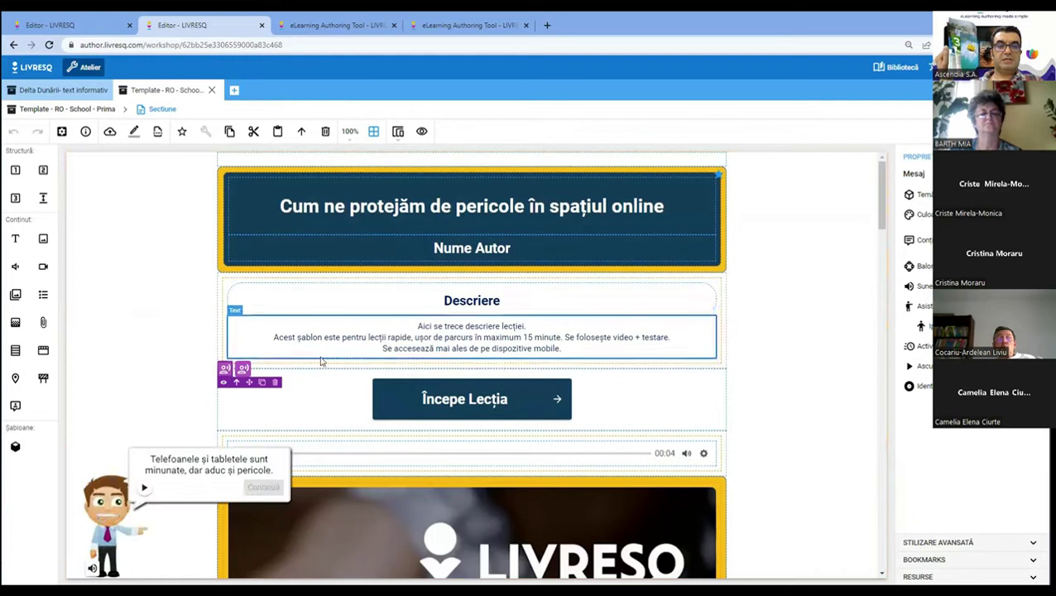
left_click(298, 348)
left_click(222, 371)
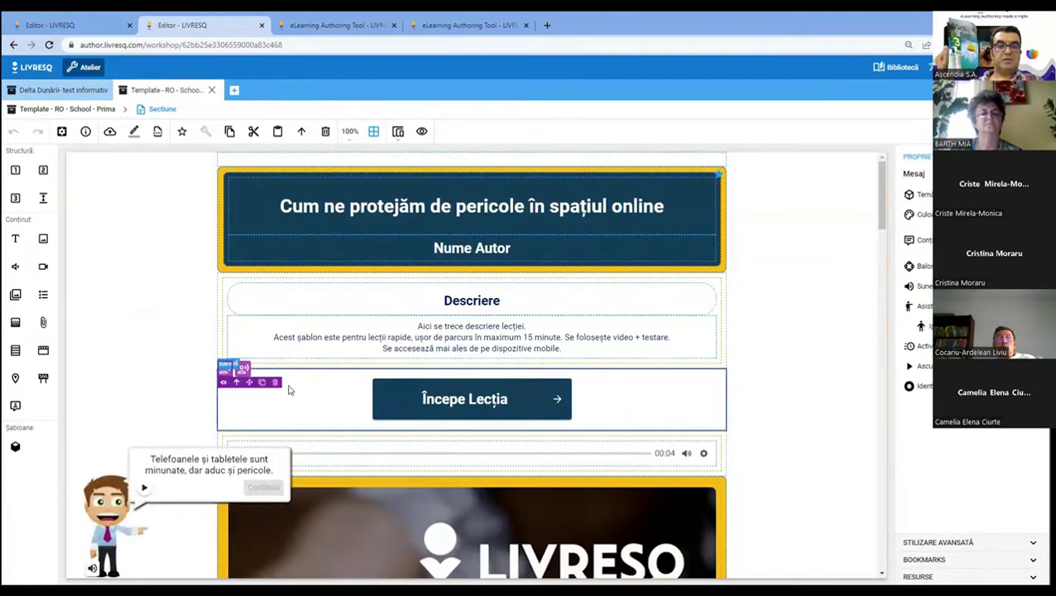
left_click(235, 375)
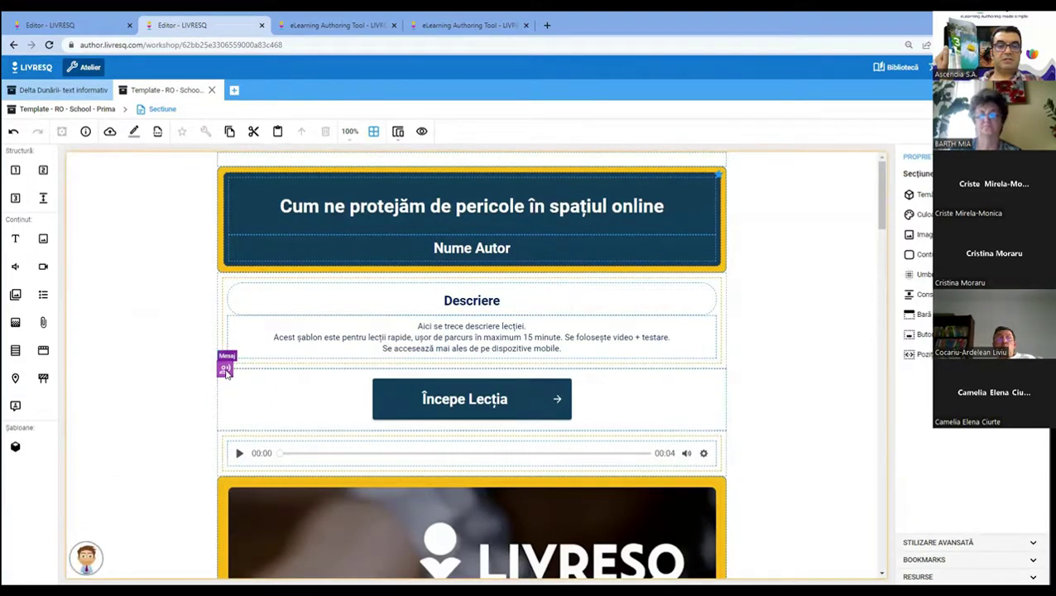
left_click(225, 369)
left_click(273, 385)
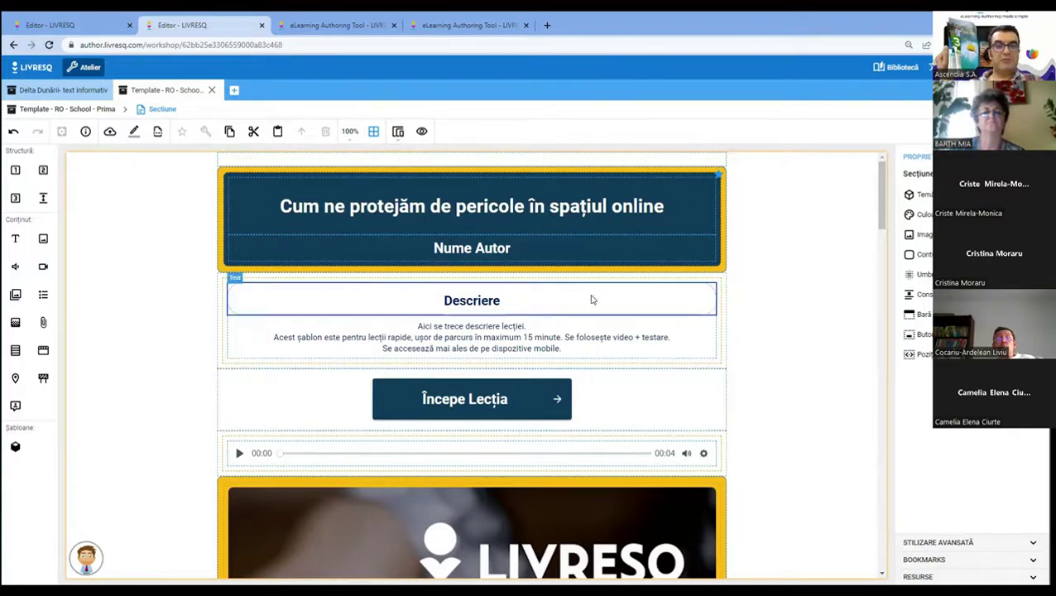
left_click(545, 331)
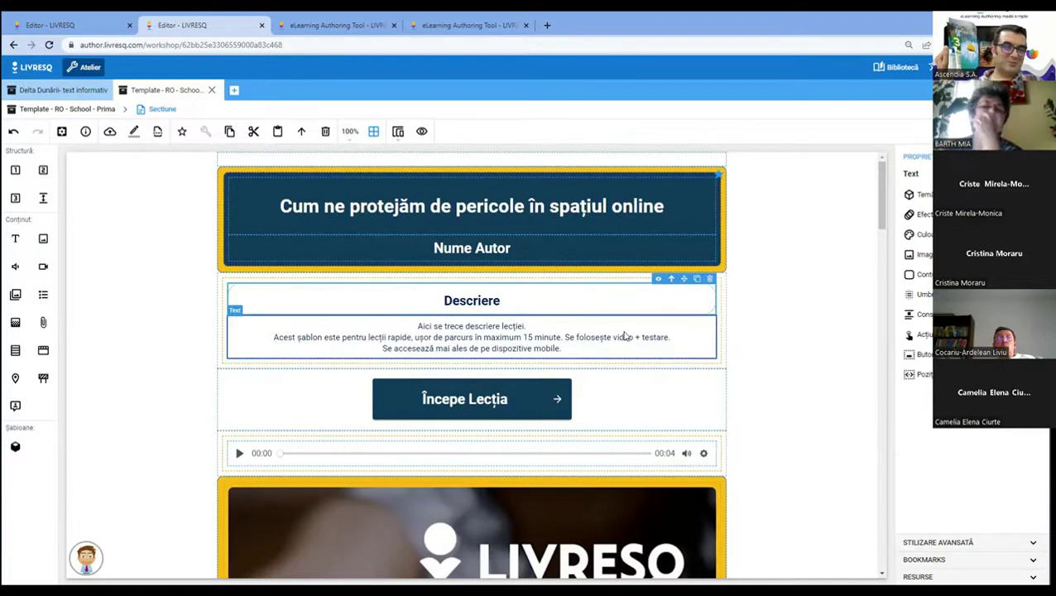
left_click(574, 339)
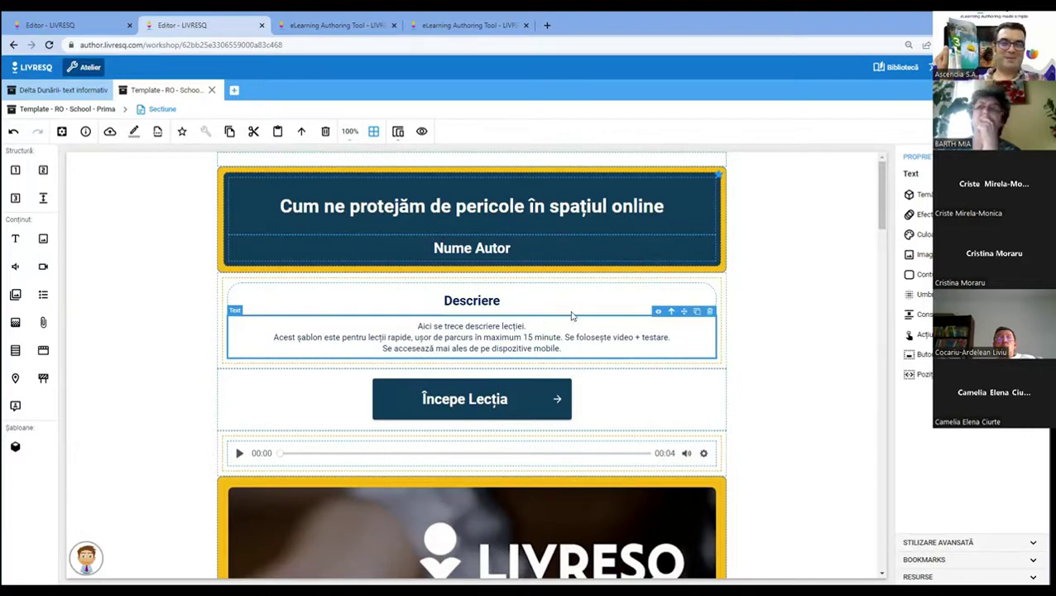
left_click(545, 292)
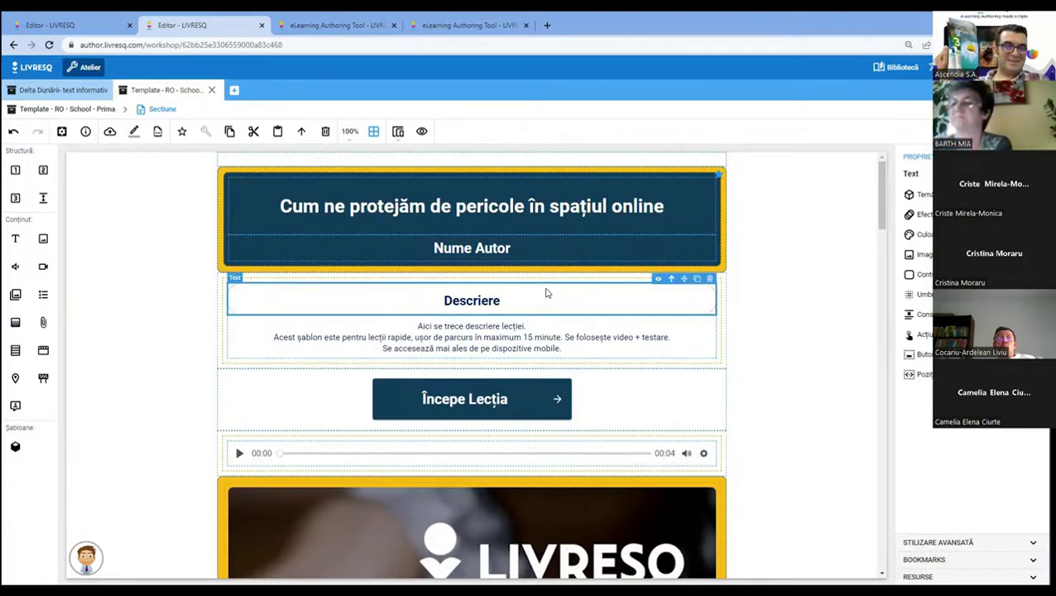
left_click(542, 342)
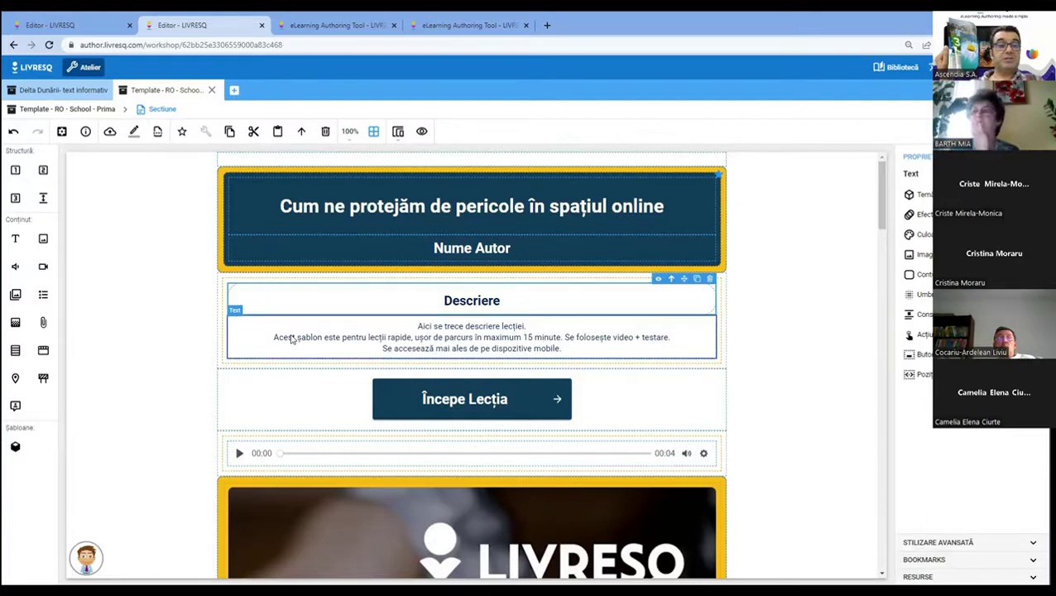
- Add an assistant message at the "Începe Lecția" barrier reading "Telefoanele și tabletele sunt minunate, dar aduc și pericole." and clear its text formatting
left_click_drag(15, 404, 231, 371)
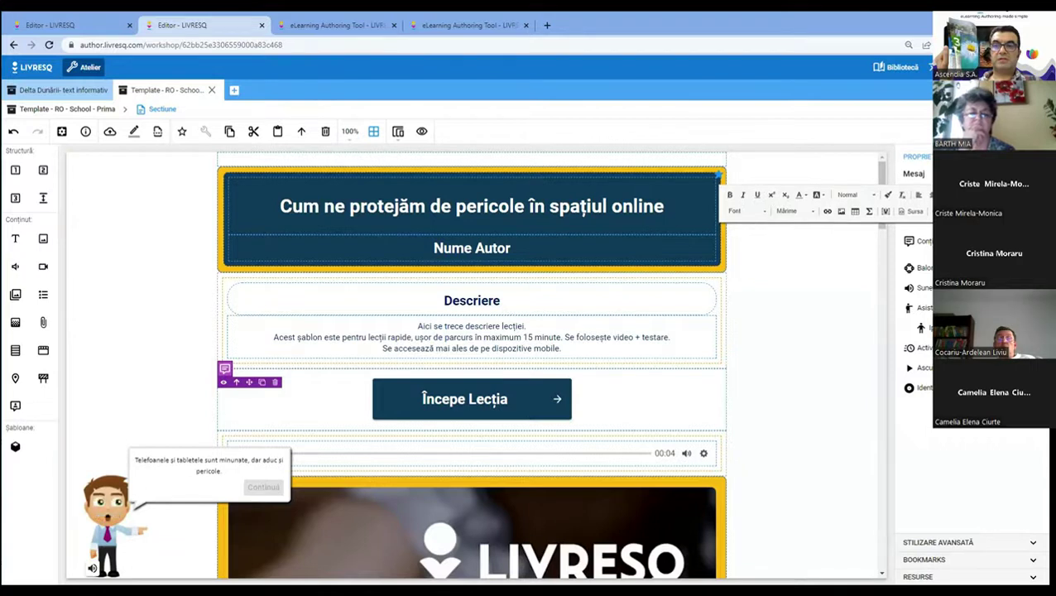
left_click(904, 197)
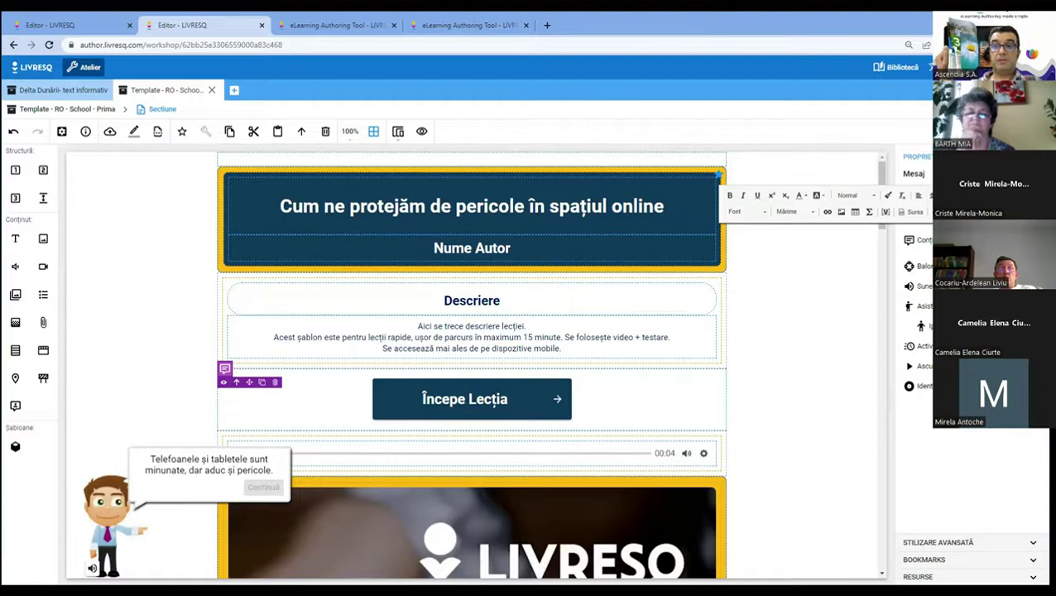
left_click(822, 337)
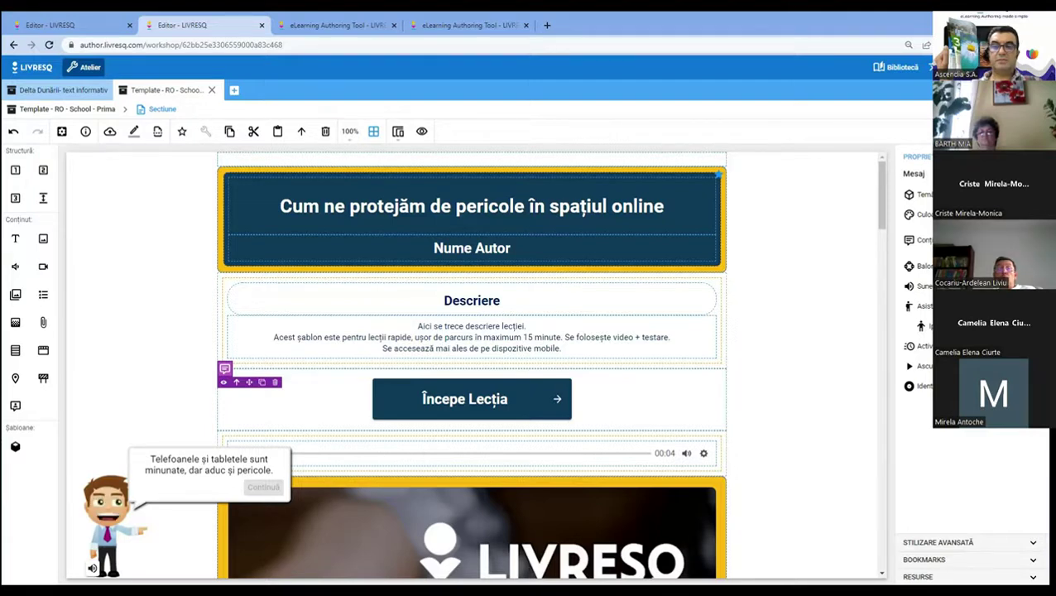
- Open voice generation for the assistant message and review the language list and the available Romanian voices
left_click(918, 286)
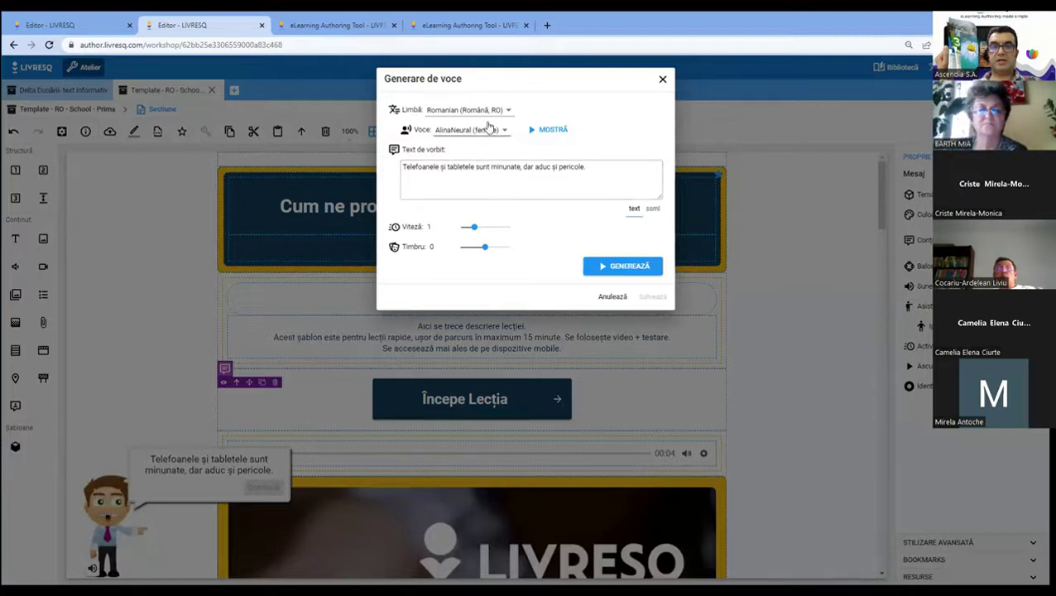
left_click(508, 111)
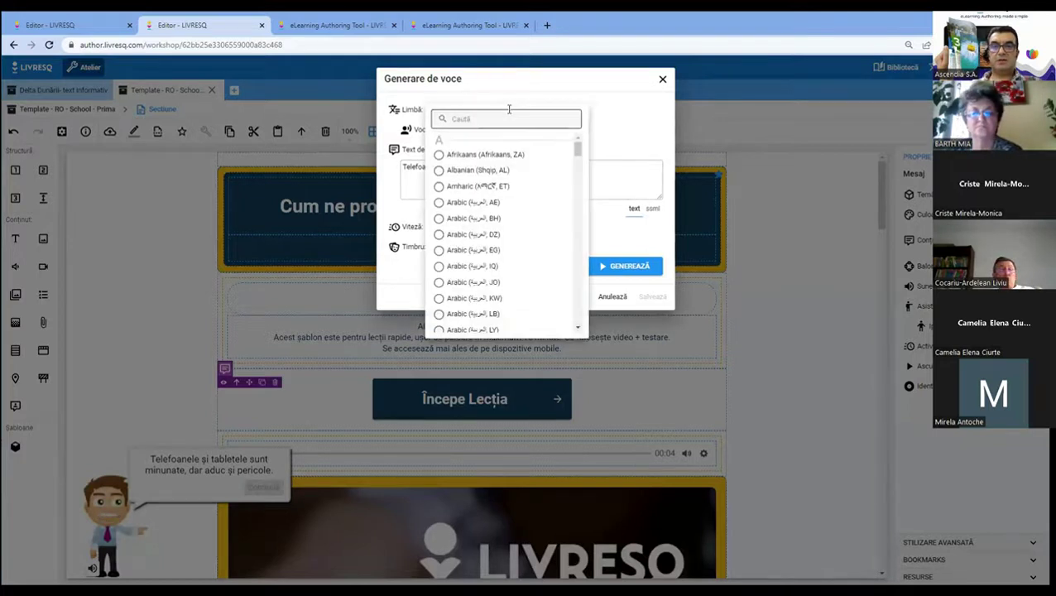
left_click(625, 111)
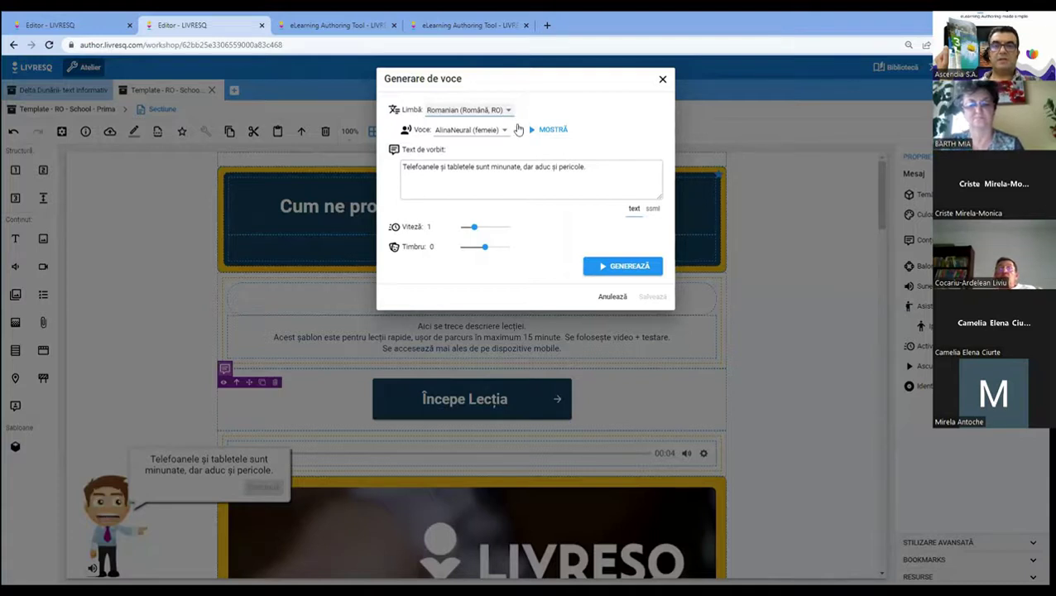
left_click(506, 131)
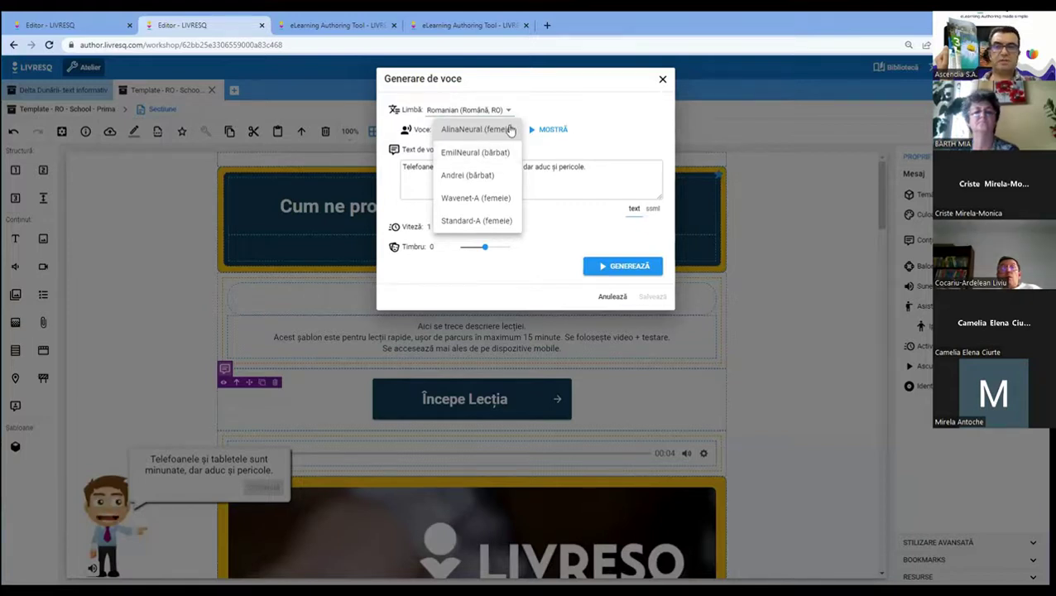
left_click(579, 105)
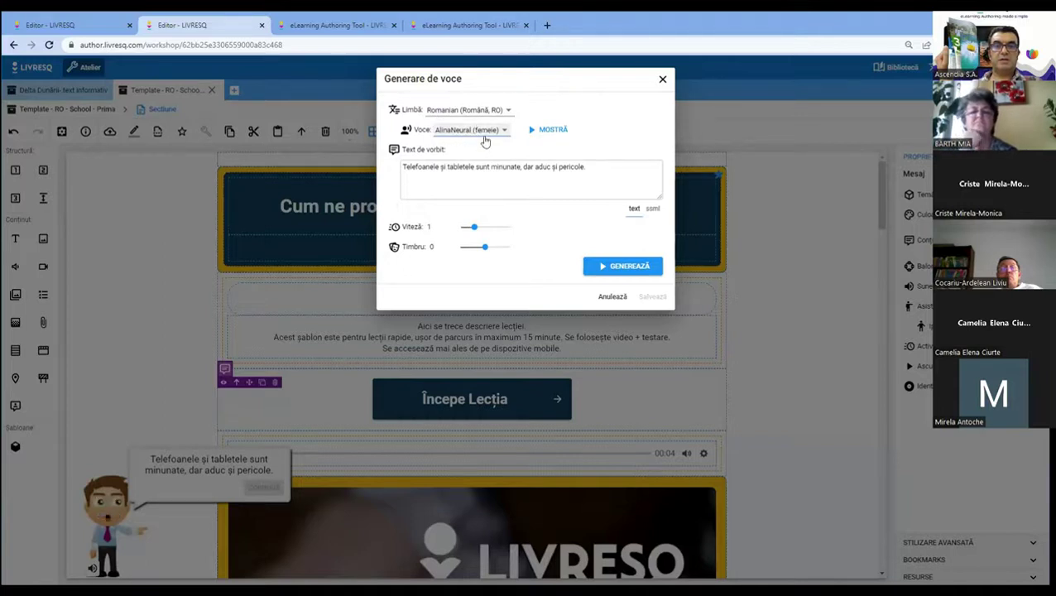
- Try slower and faster speeds for the voice, return the speed to 1, and try the timbre adjustment, keeping it at 0
mouse_move(474, 229)
left_mouse_down()
mouse_move(487, 228)
mouse_move(473, 226)
left_mouse_up()
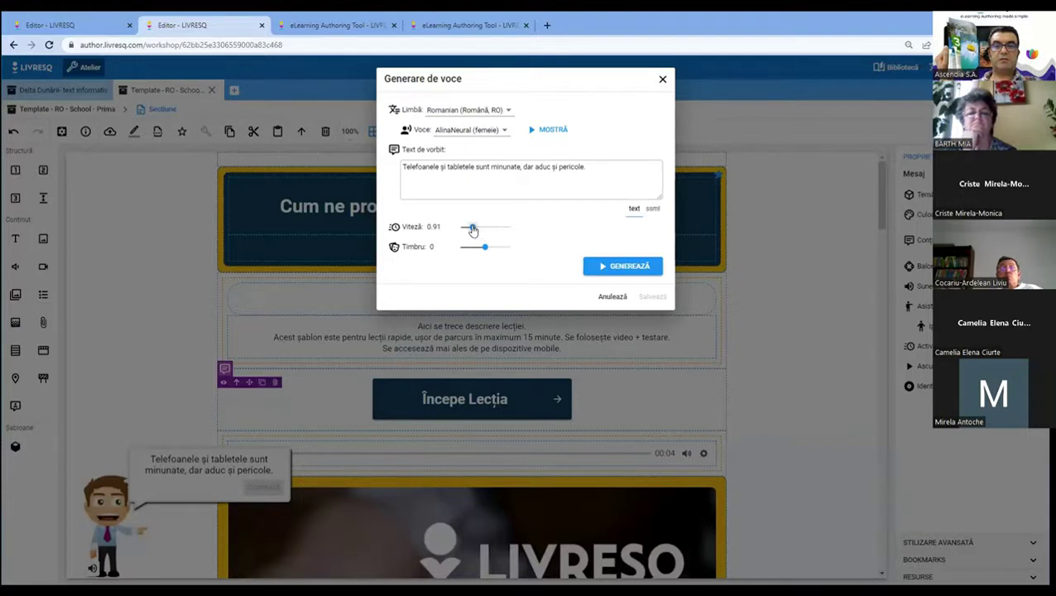
left_click_drag(474, 231, 477, 229)
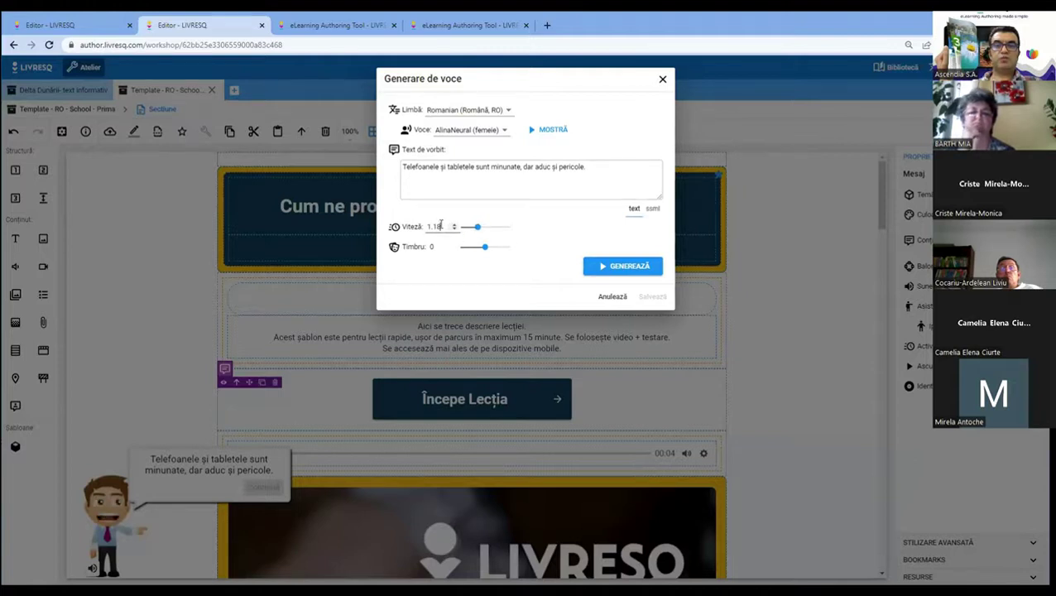
type("1")
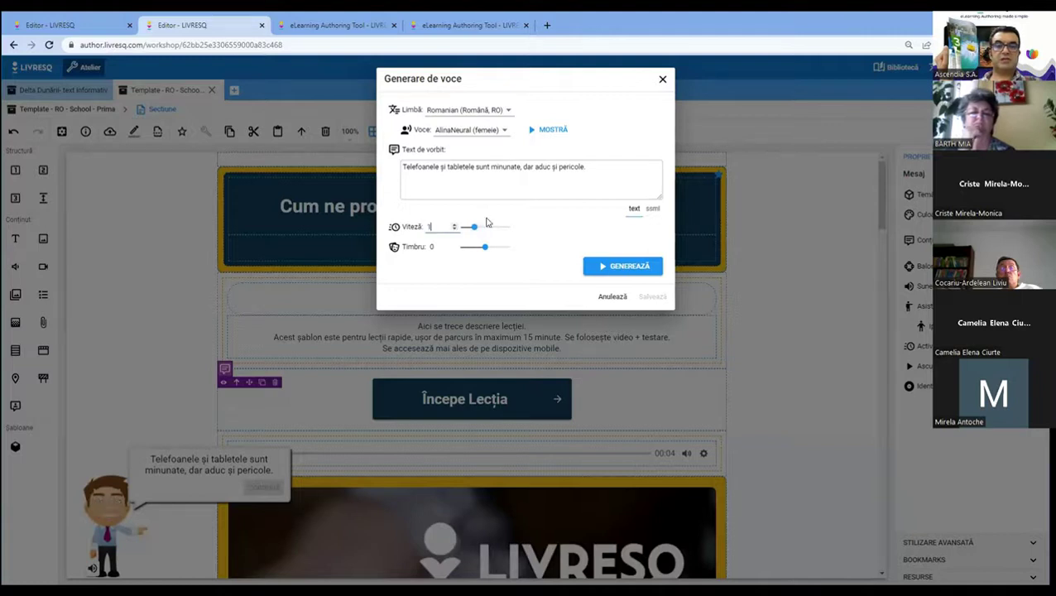
left_click_drag(477, 230, 483, 228)
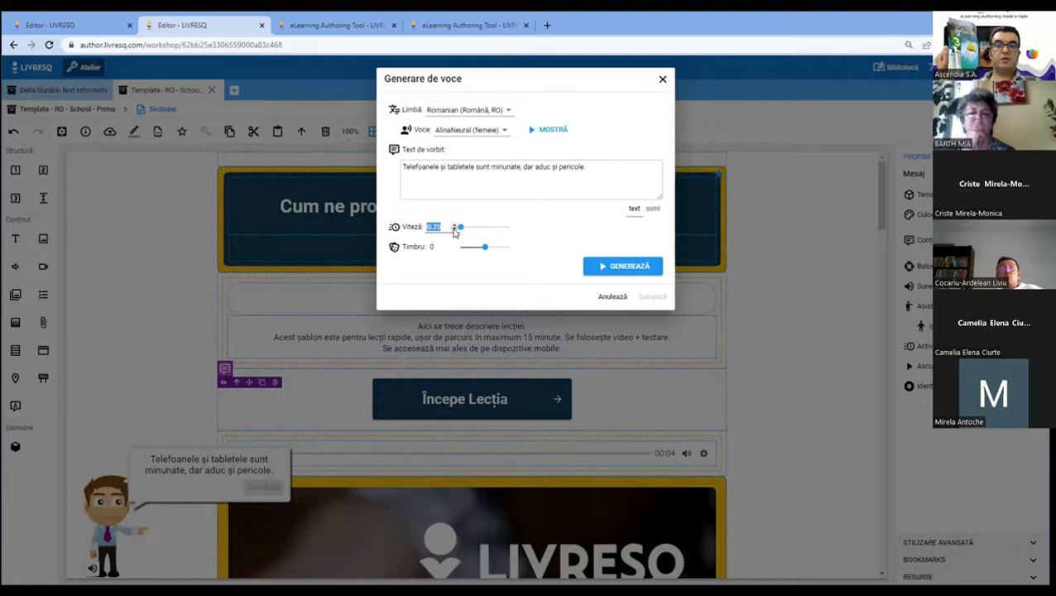
scroll(454, 229, "up", 8)
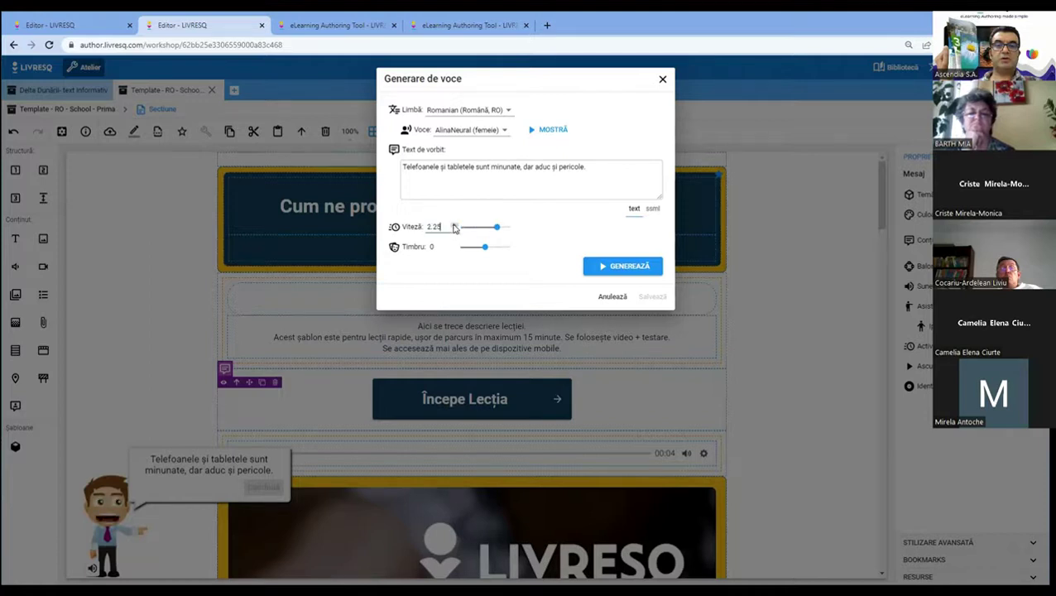
scroll(454, 229, "down", 8)
scroll(453, 229, "up", 4)
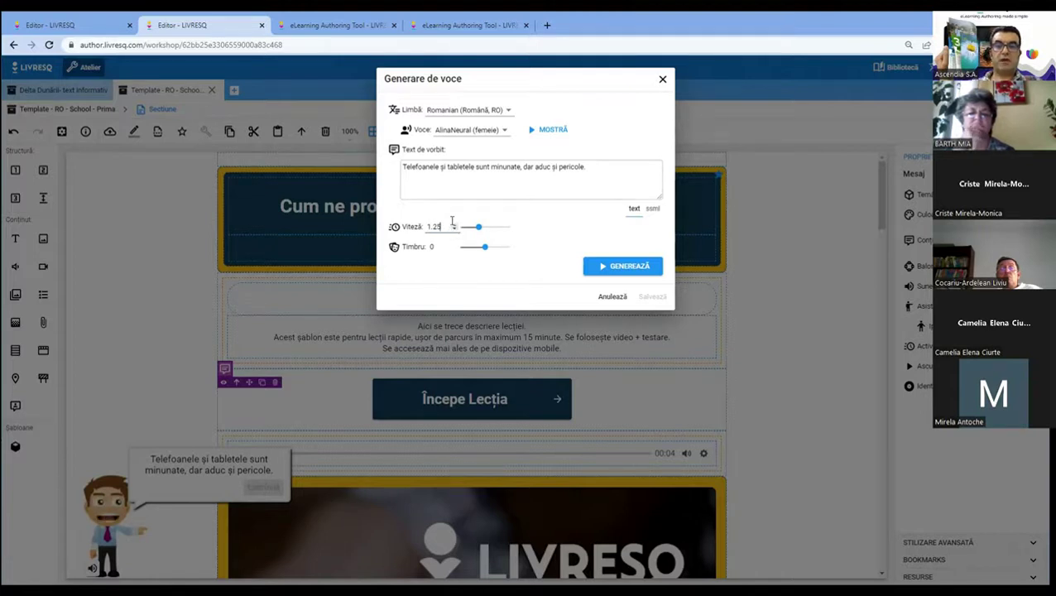
key("BackSpace")
key("BackSpace")
key("BackSpace")
key("BackSpace")
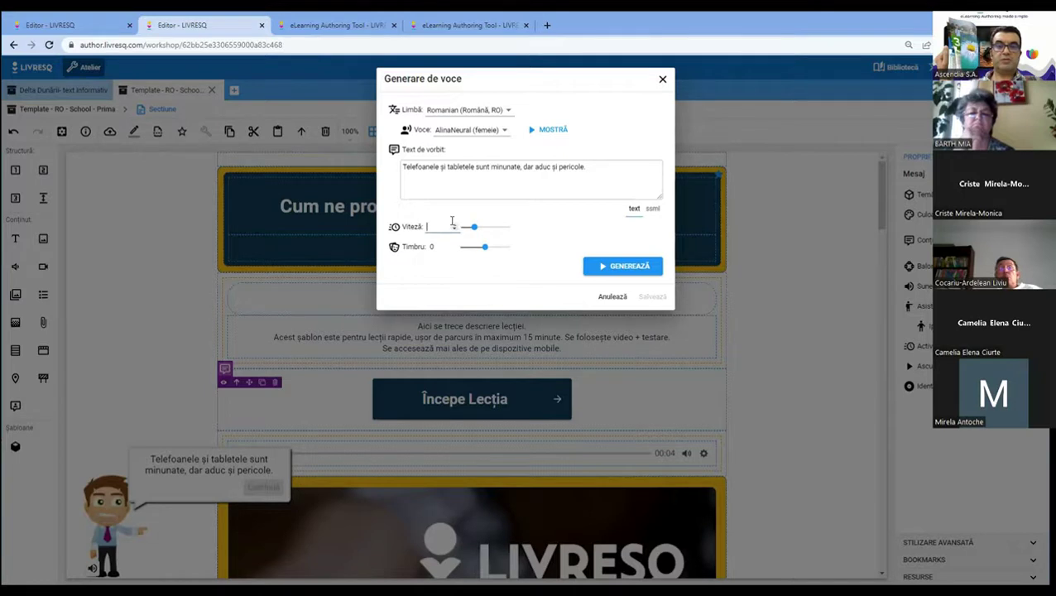
type("1")
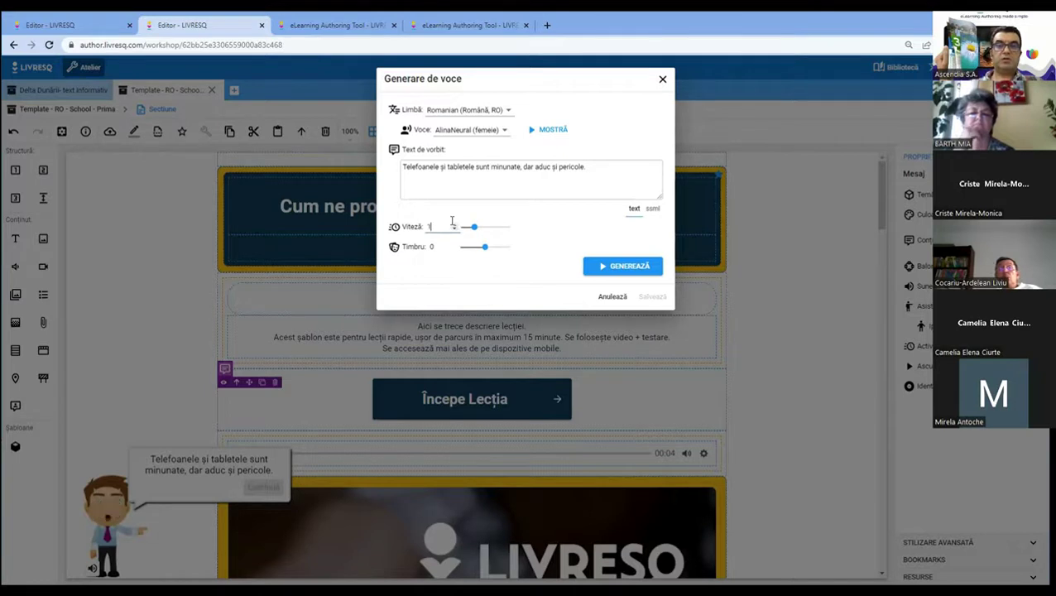
left_click(545, 235)
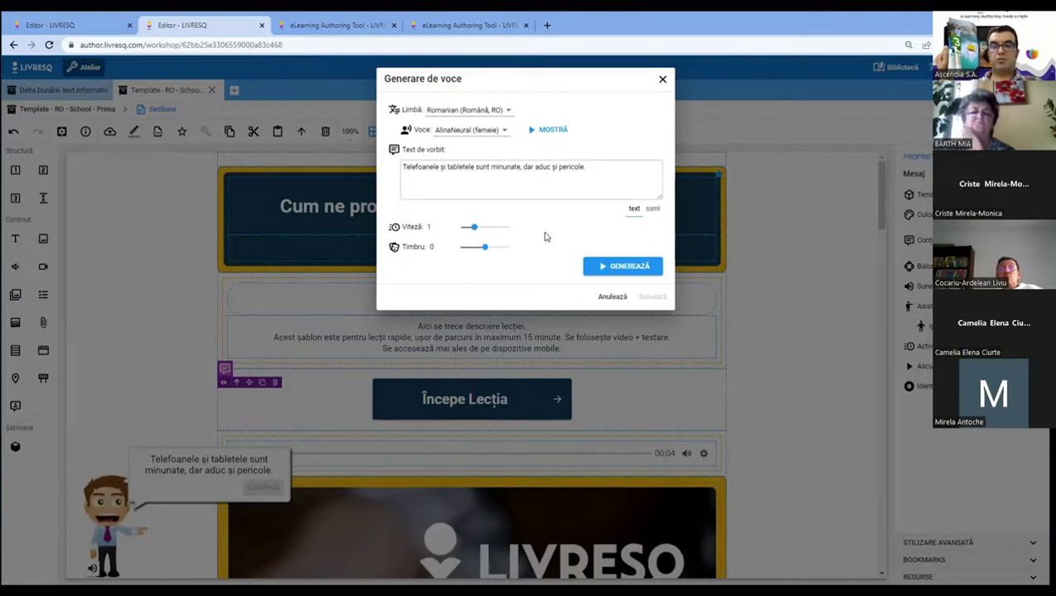
left_click_drag(485, 245, 488, 252)
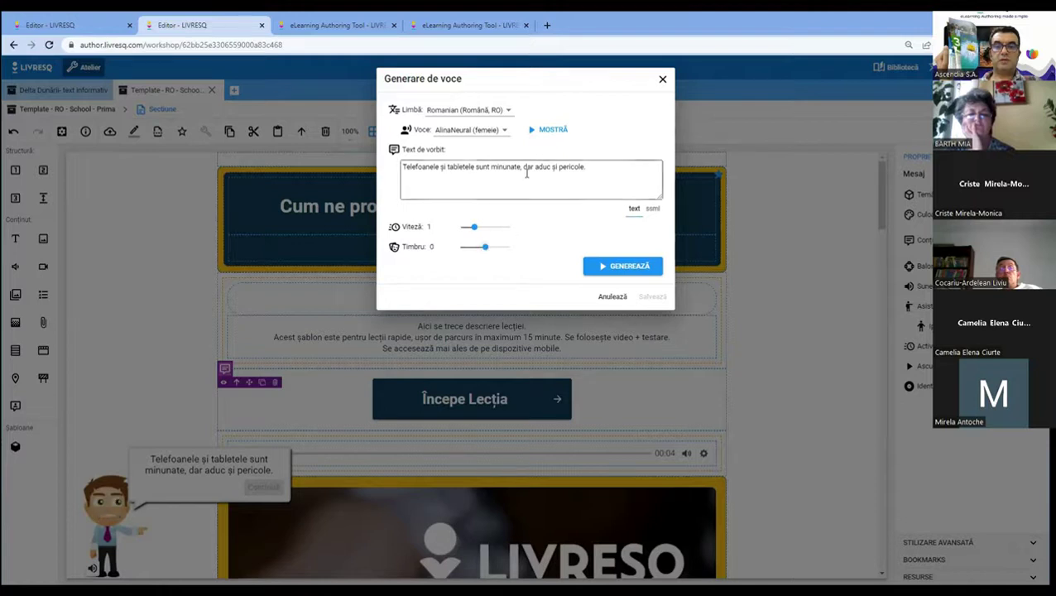
- Generate the message's voice with AlinaNeural (femeie), regenerate it with EmilNeural (bărbat) and save that version
left_click(626, 268)
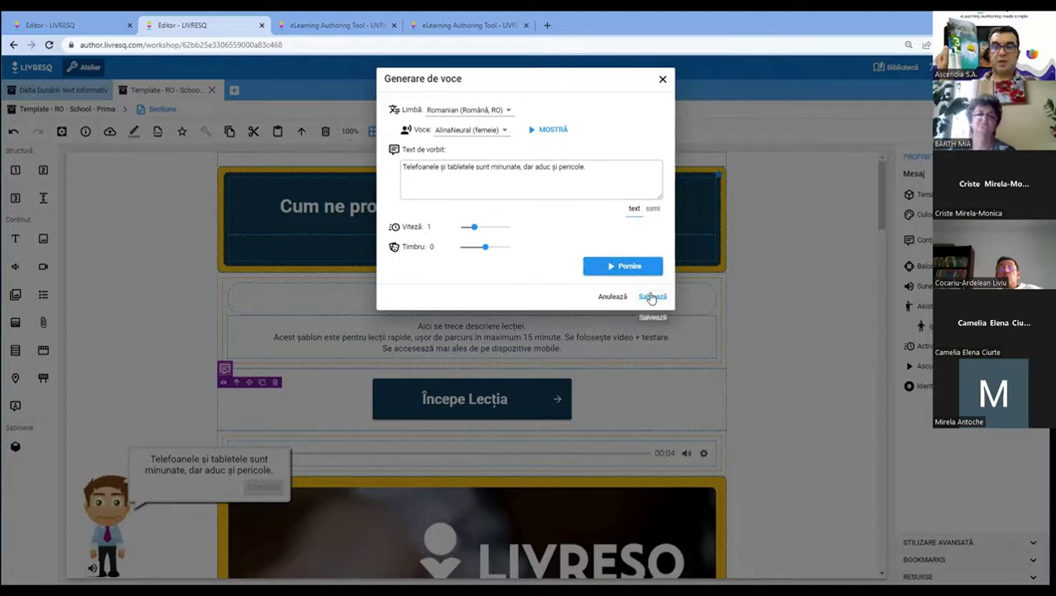
left_click(502, 131)
left_click(473, 152)
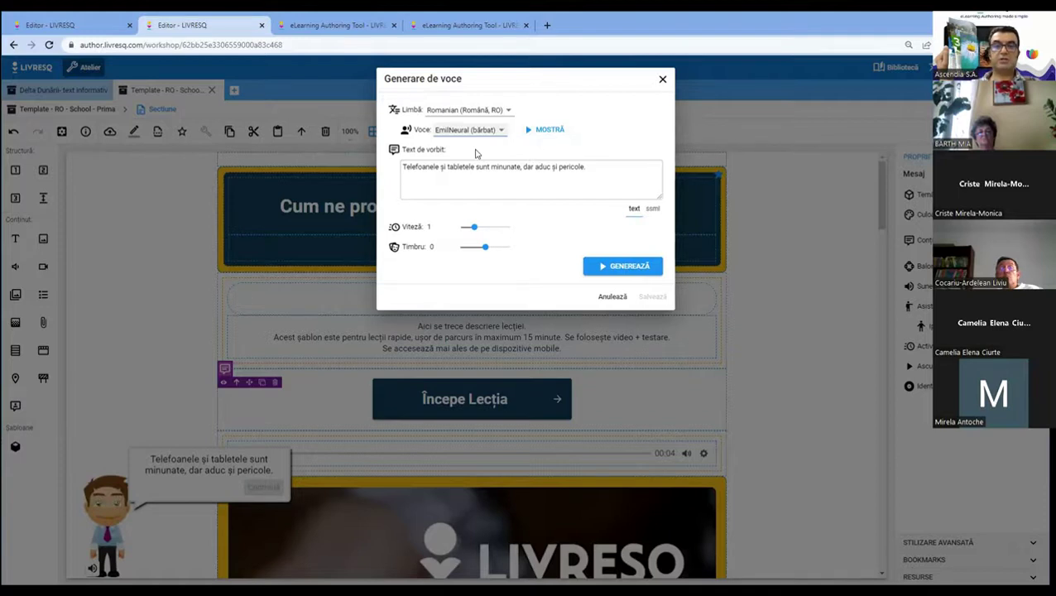
left_click(622, 266)
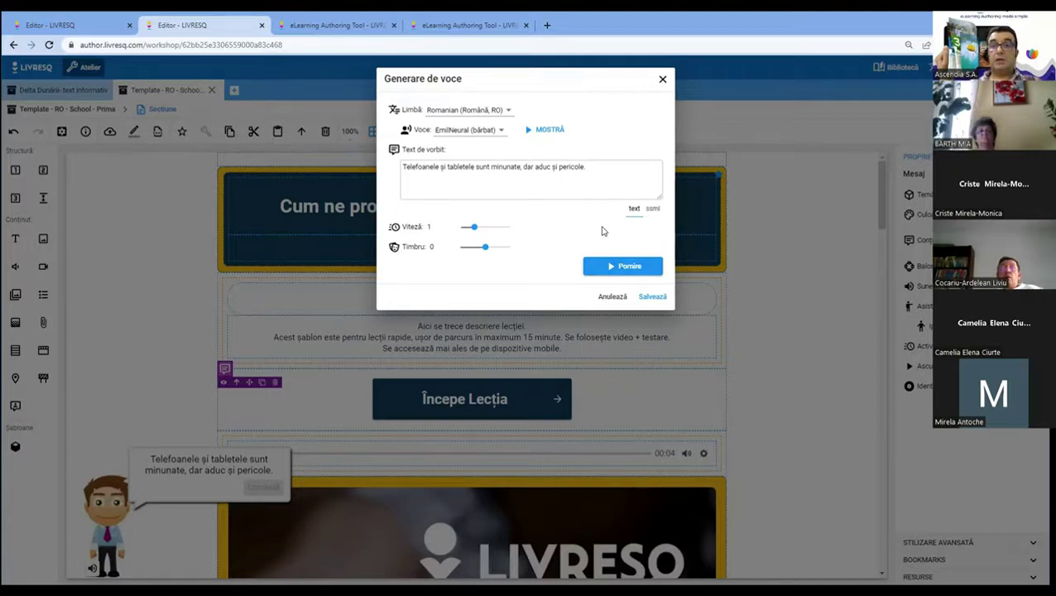
left_click(650, 296)
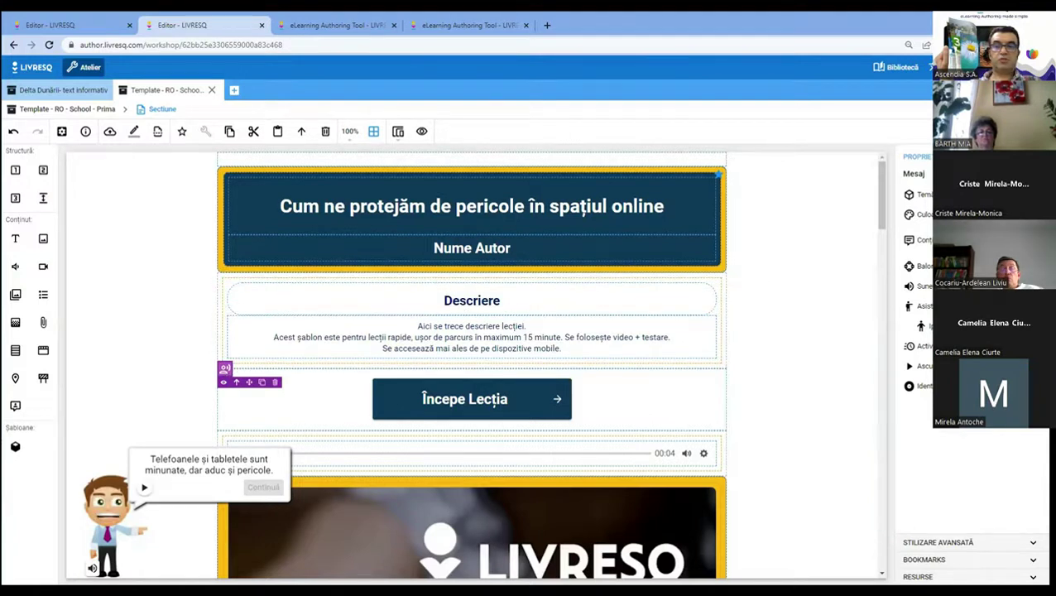
- Deselect the voiced assistant message and select it again at the "Începe Lecția" barrier to hear it
left_click(283, 341)
left_click(365, 219)
left_click(566, 296)
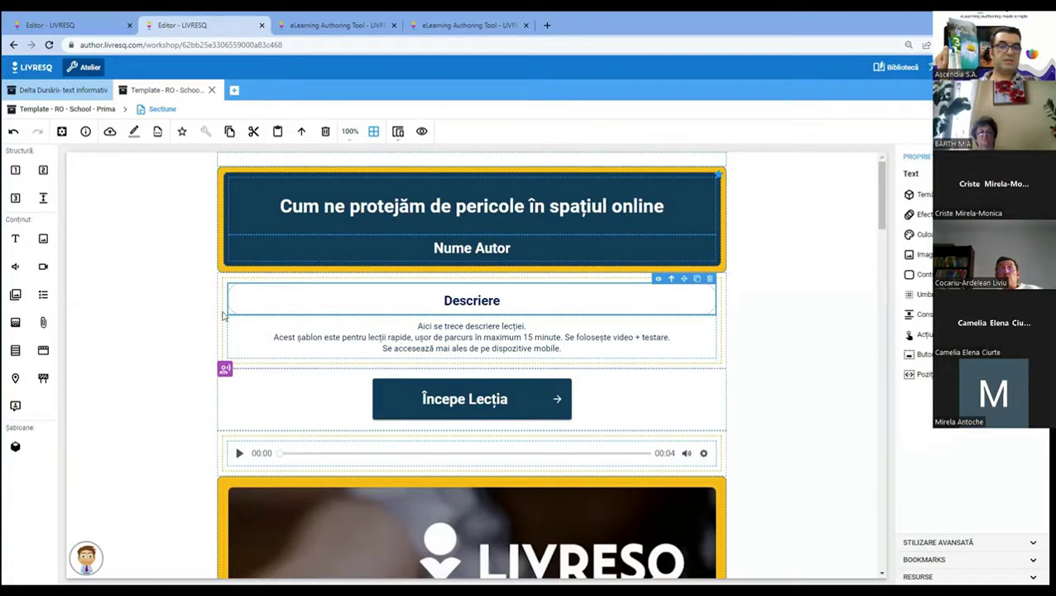
left_click(226, 370)
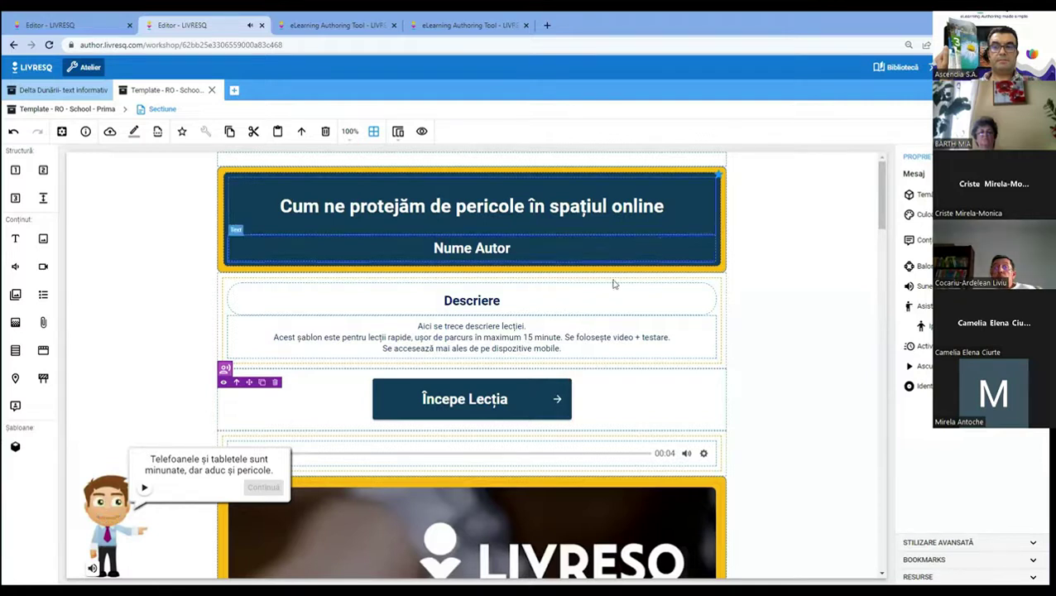
- Add a second assistant message at the "Începe Lecția" barrier and save a recorded audio clip of about 6.5 seconds for it
left_click(238, 337)
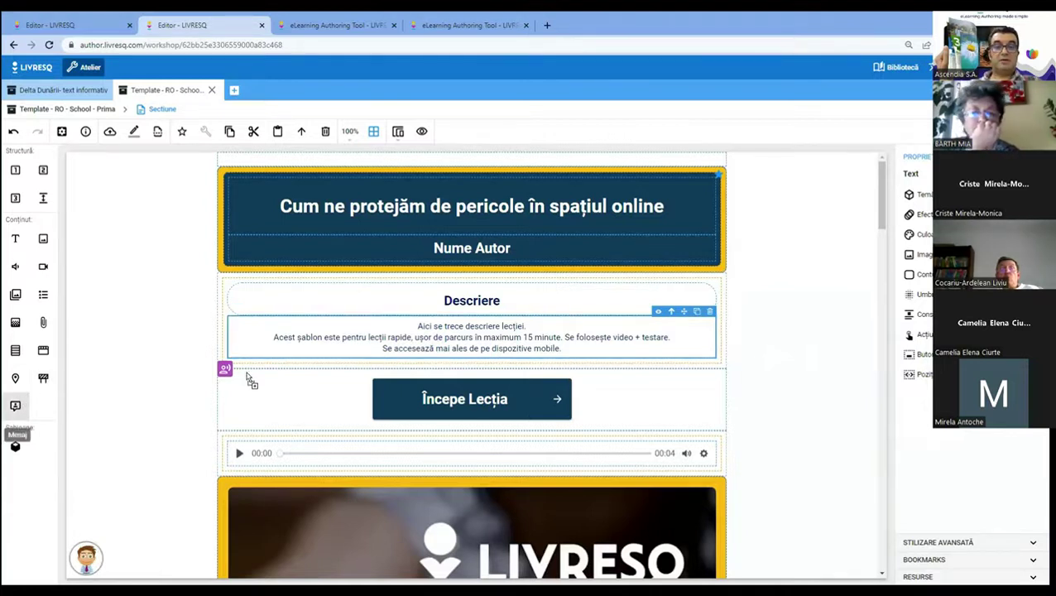
left_click_drag(249, 375, 250, 374)
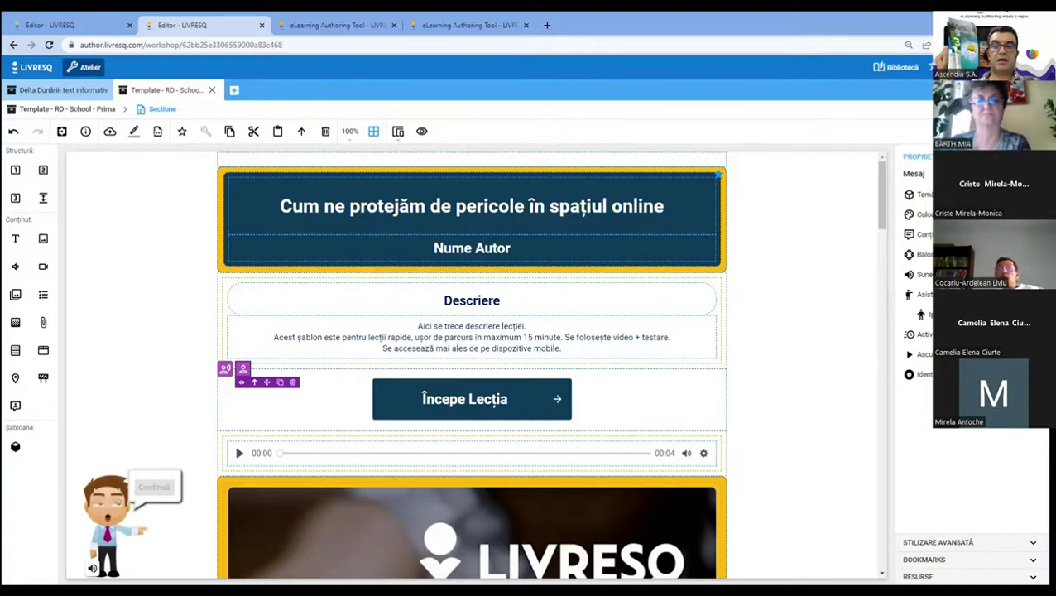
left_click(224, 368)
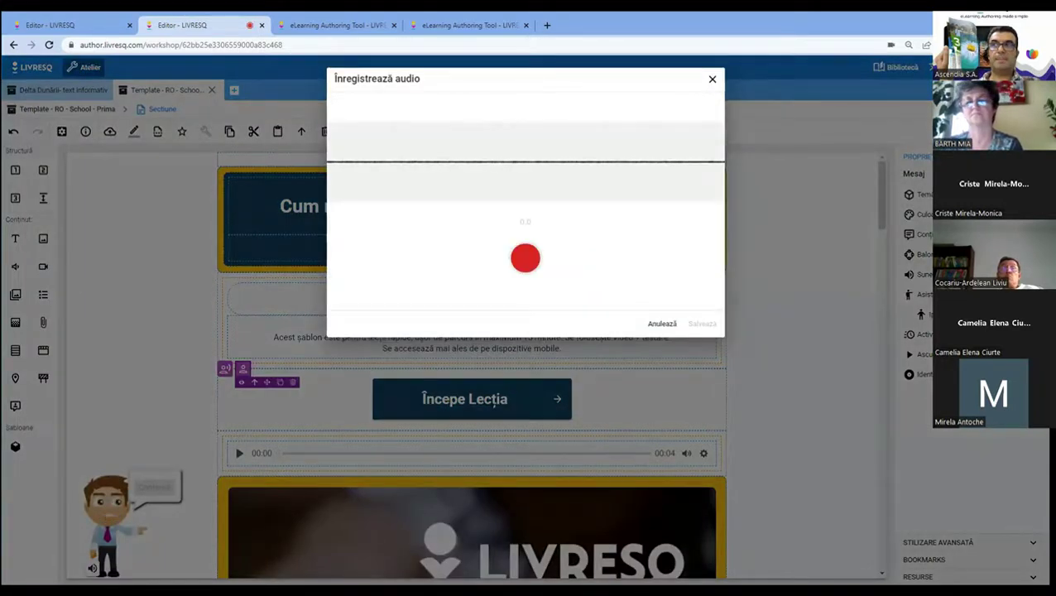
left_click(525, 260)
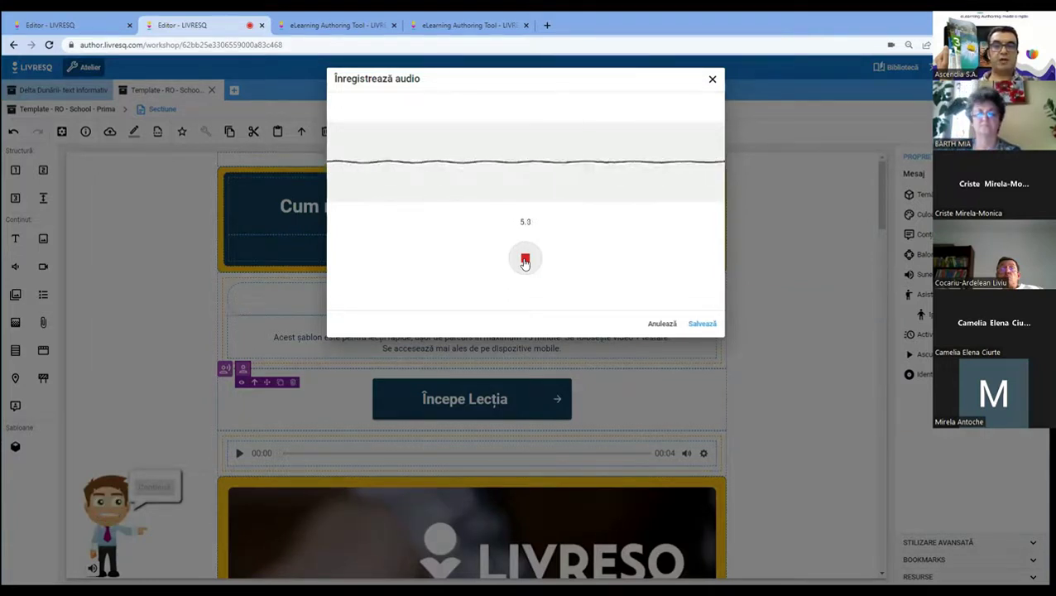
left_click(524, 262)
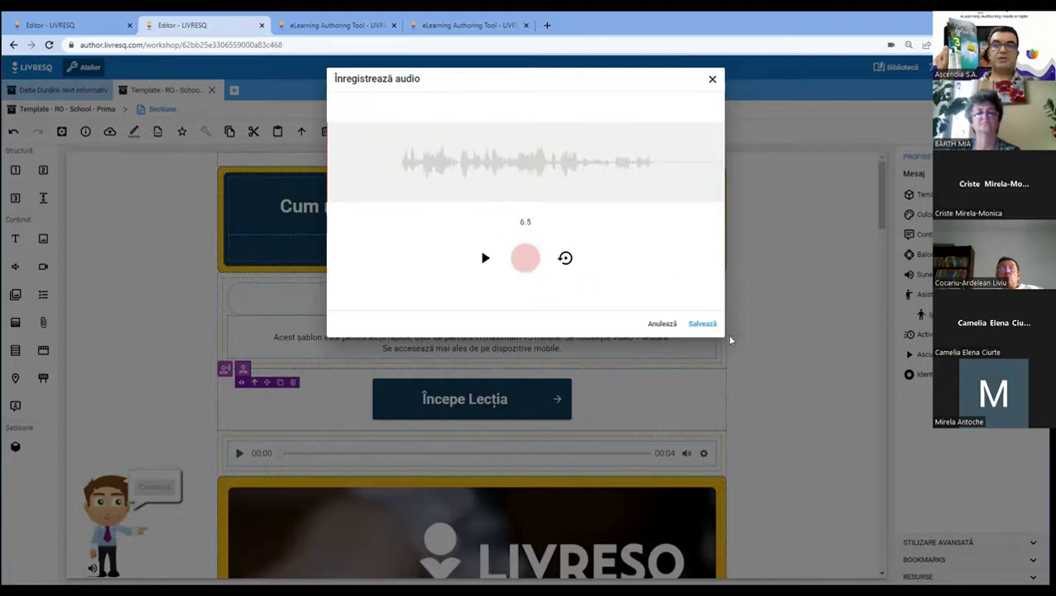
left_click(702, 324)
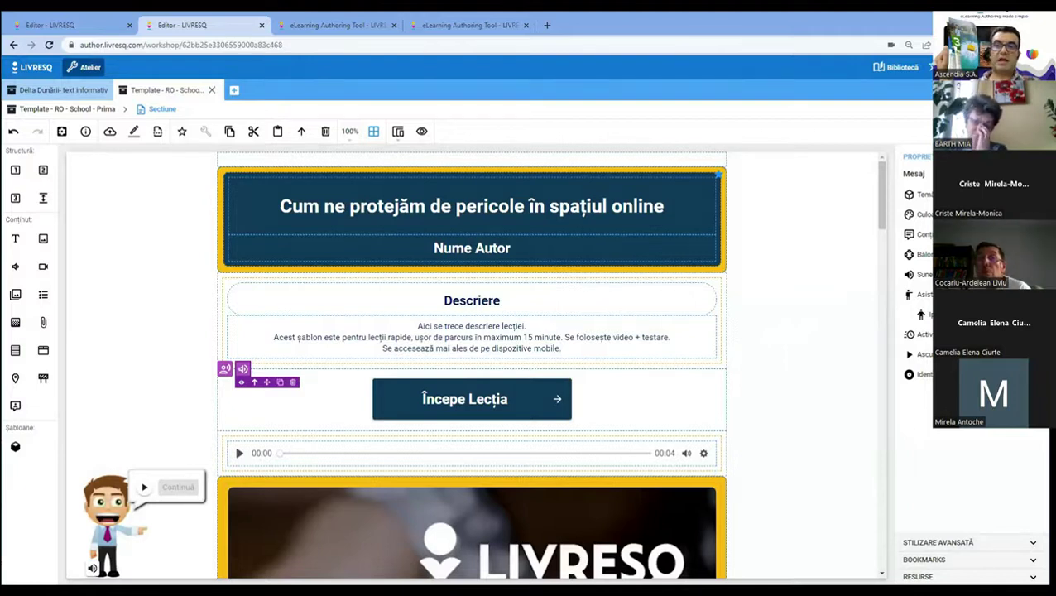
- Give the second assistant message the text "Telefoanele și tabletele sunt minunate, dar aduc și pericole." and select the "Începe Lecția" barrier
left_click(471, 206)
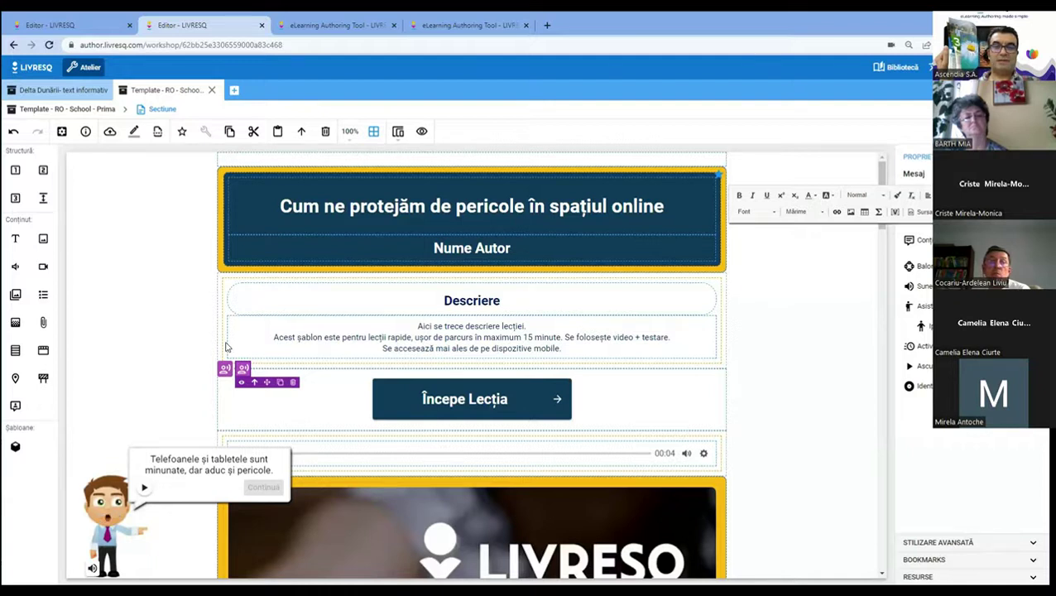
left_click(711, 401)
scroll(721, 360, "down", 1)
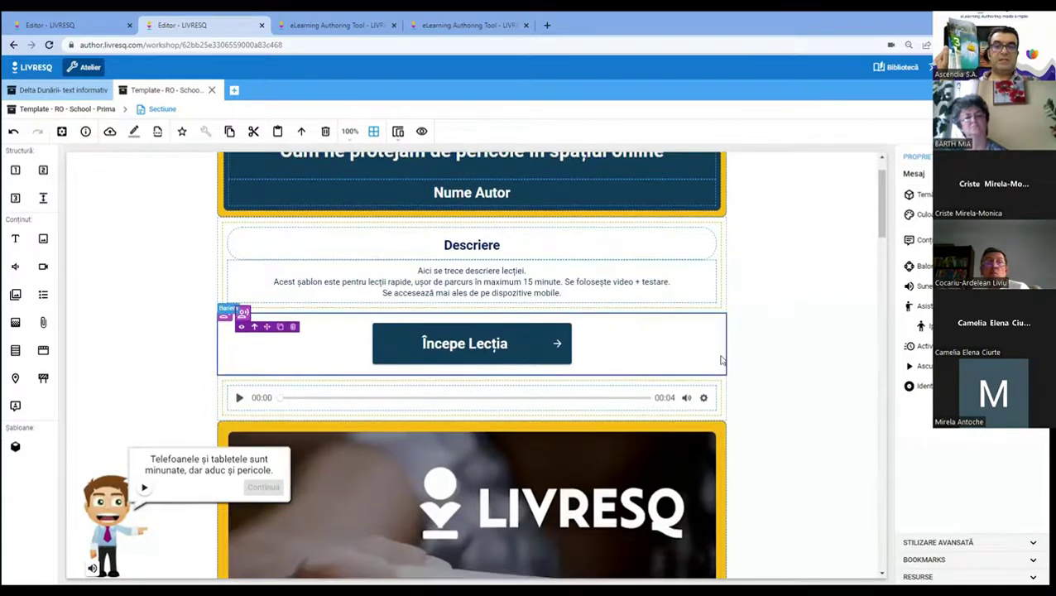
left_click(721, 360)
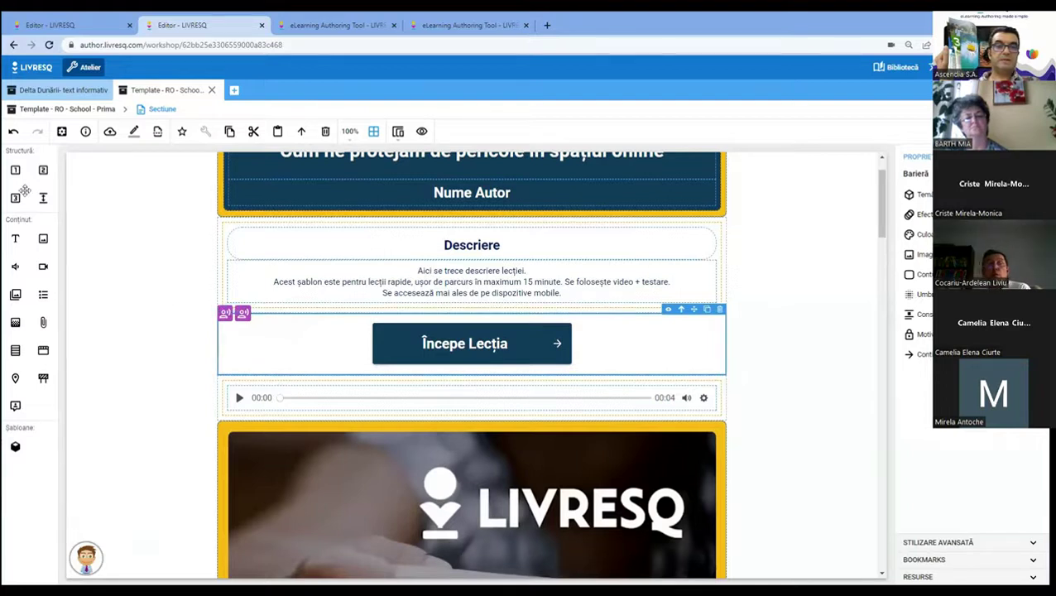
- Insert a one-column row directly below the "Începe Lecția" barrier and select the row
left_click_drag(15, 170, 235, 382)
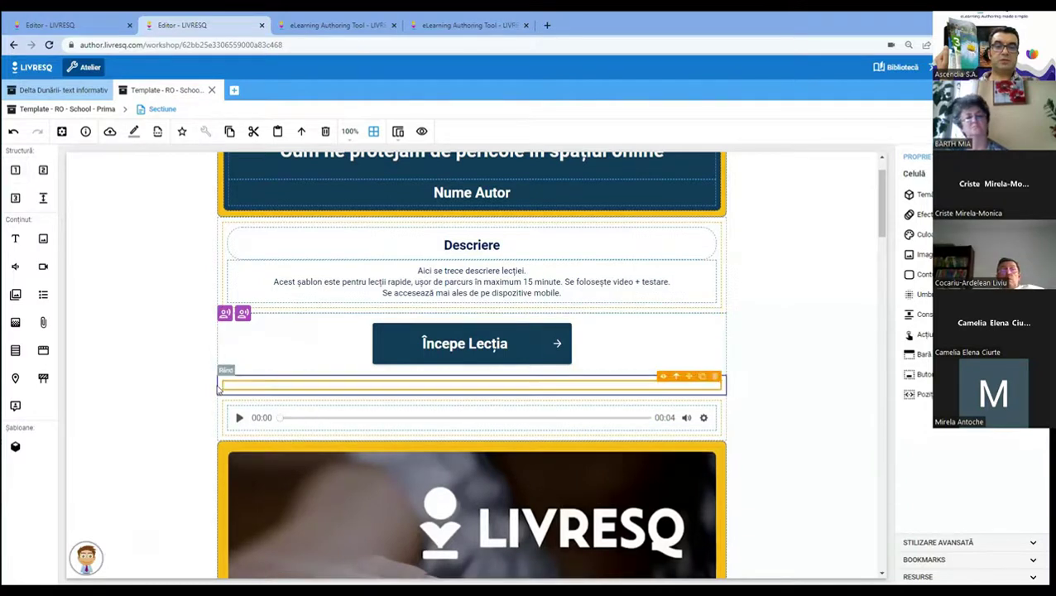
left_click(221, 383)
scroll(778, 322, "down", 3)
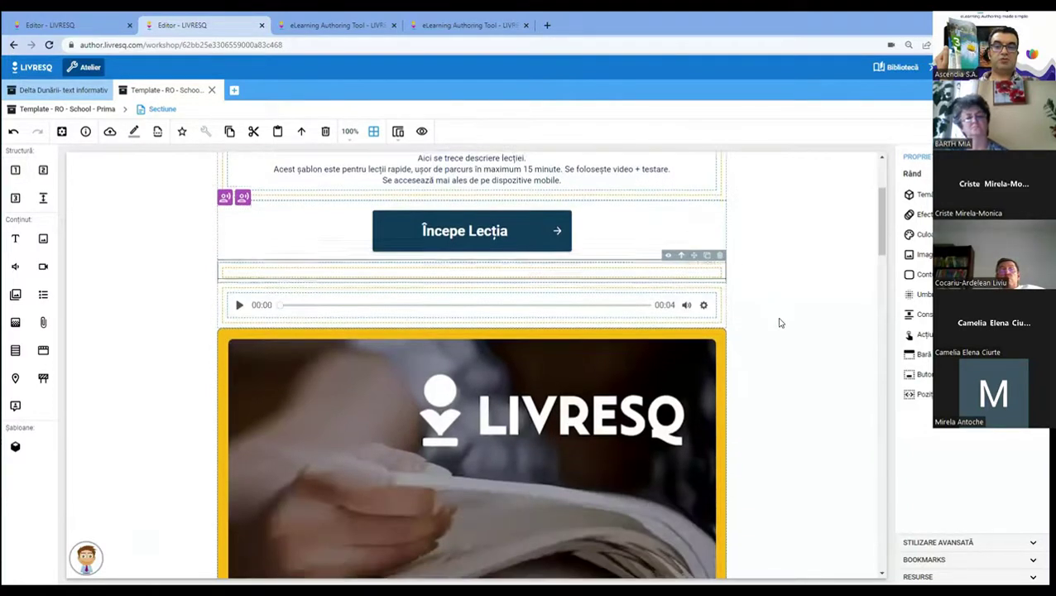
scroll(777, 323, "up", 2)
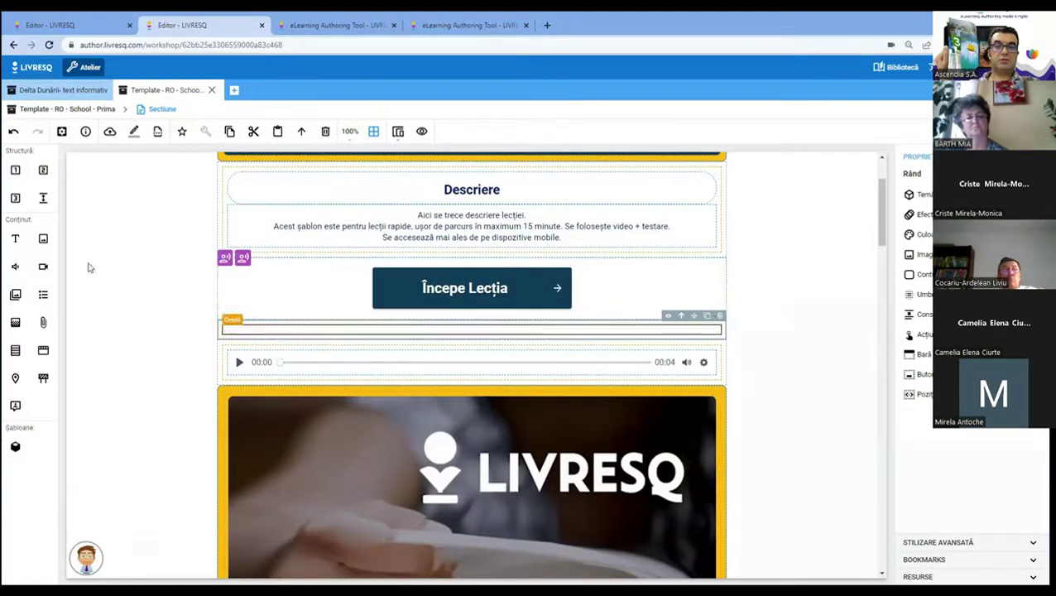
- Insert an audio element in the row below "Începe Lecția" and save generated speech in it reading "Telefoanele și tabletele sunt minunate, dar aduc și pericole."
left_click_drag(25, 276, 335, 331)
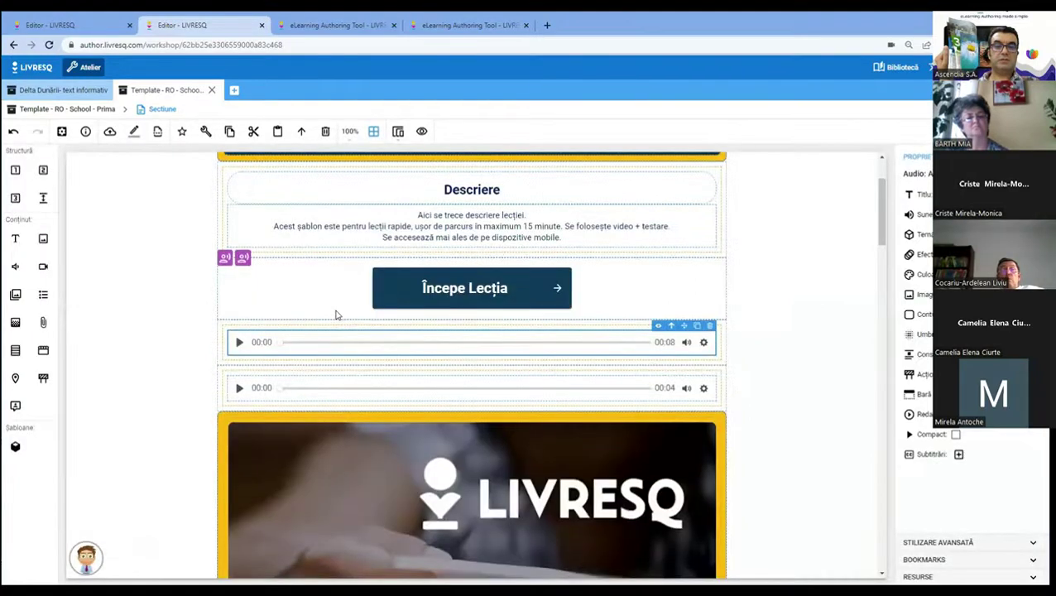
double_click(300, 342)
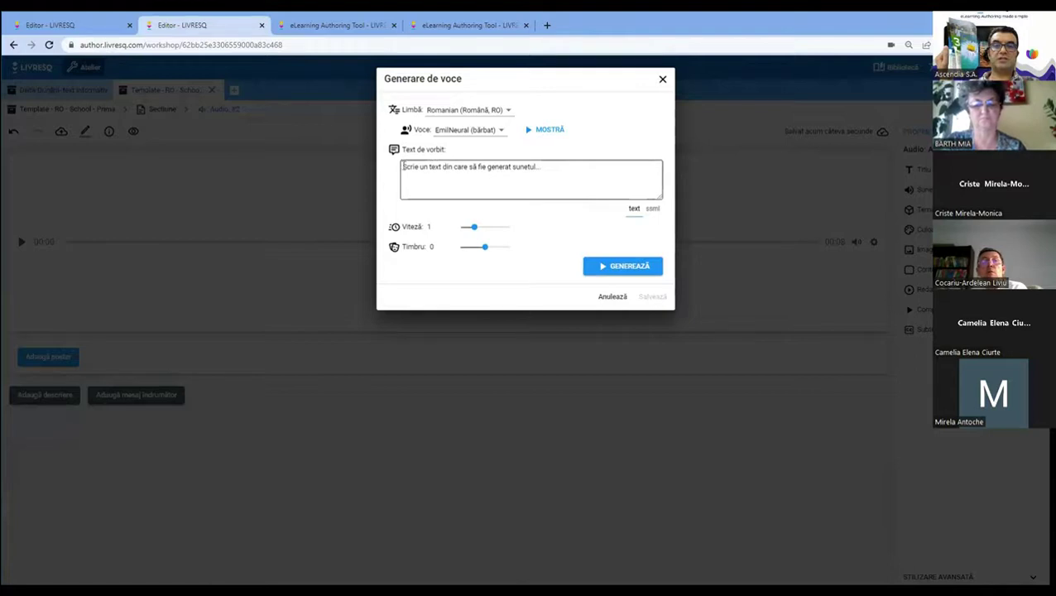
left_click_drag(403, 167, 573, 160)
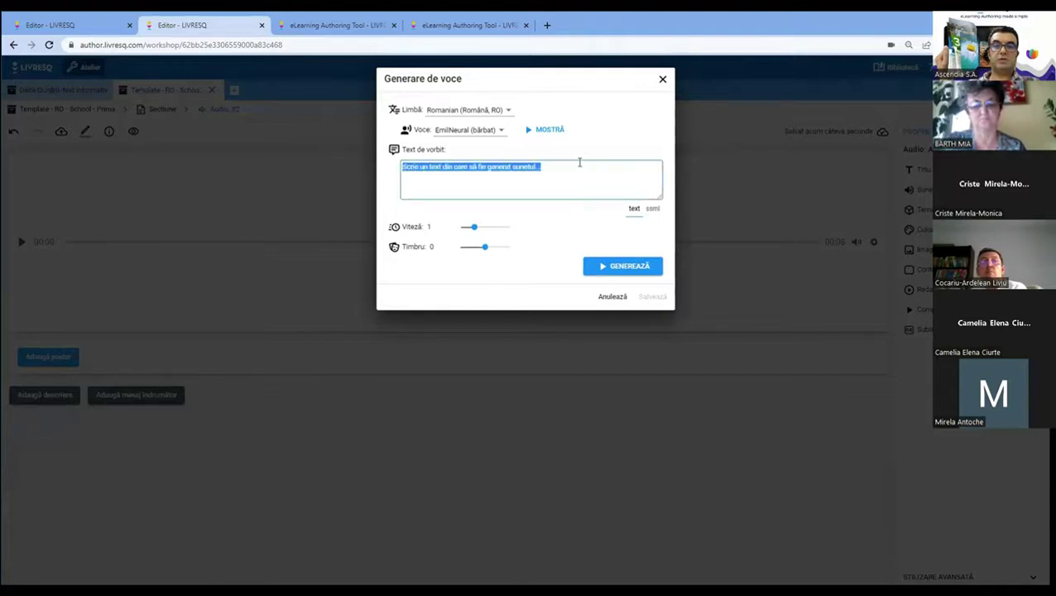
key("BackSpace")
type("Telefoanele și tabletele sunt minunate, dar aduc și pericole")
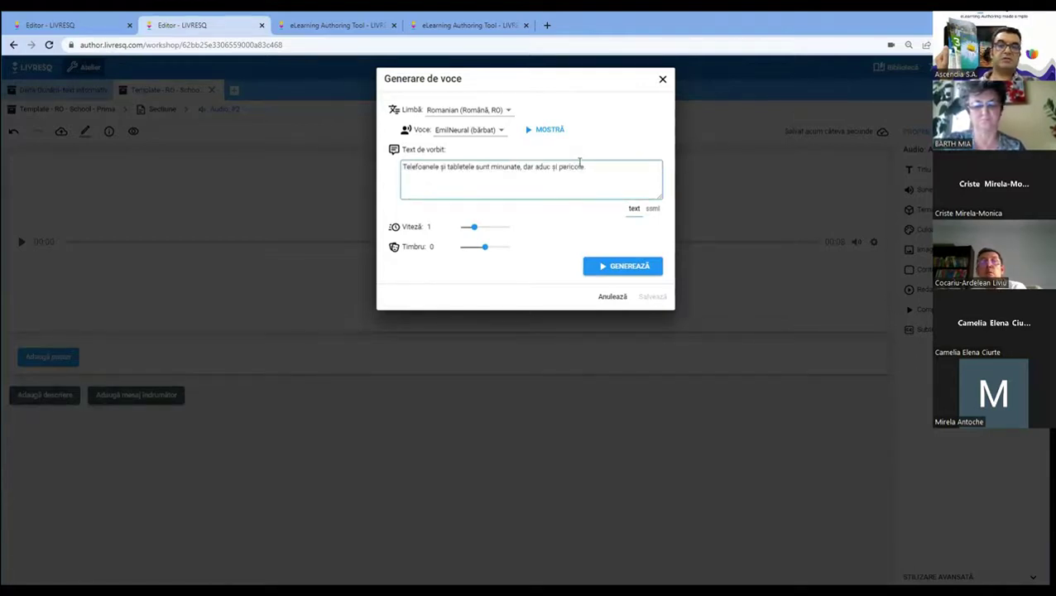
left_click(633, 269)
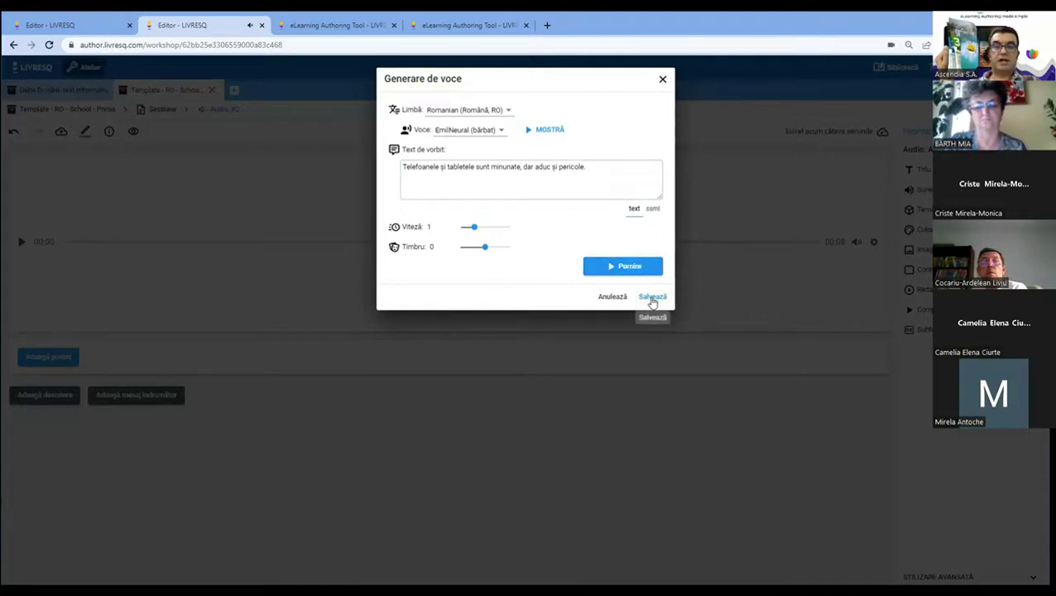
left_click(652, 298)
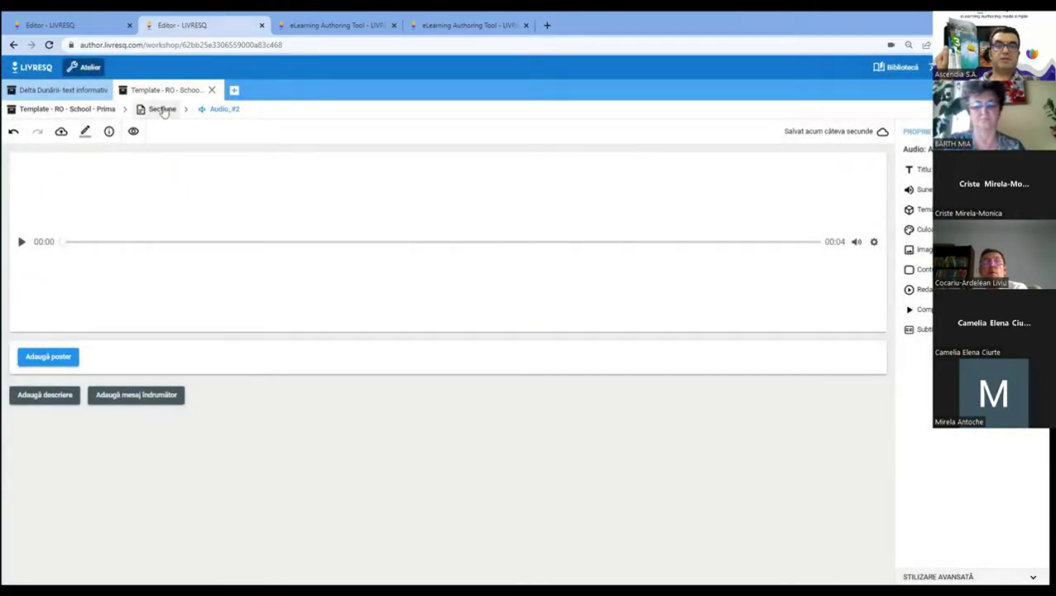
left_click(163, 110)
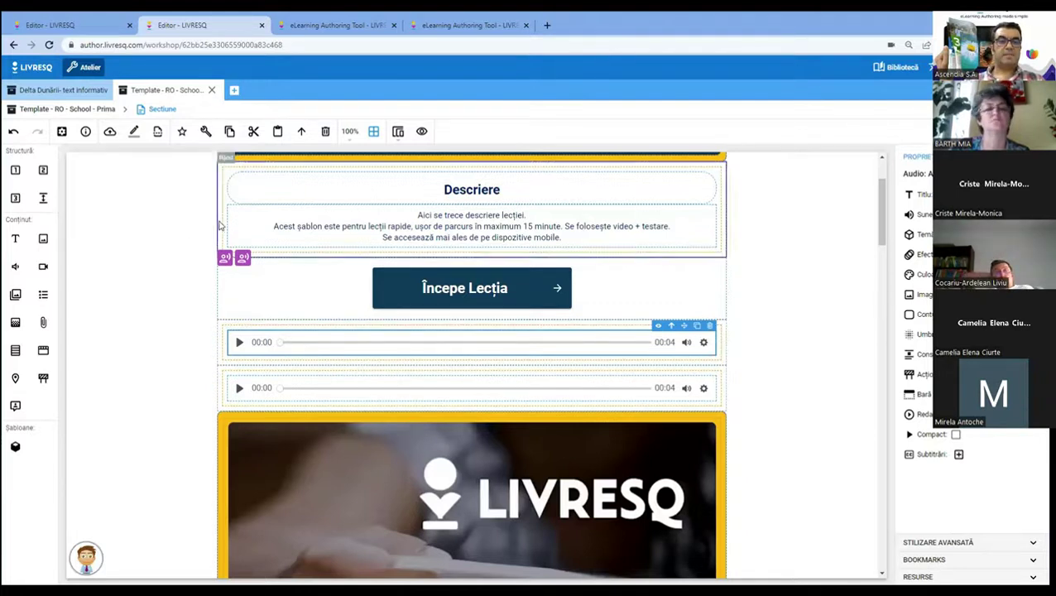
- Leave the lesson for the resources folder and open the project Sablonul_RAU_1_Colors_cum creez_cuprinsul
left_click(783, 246)
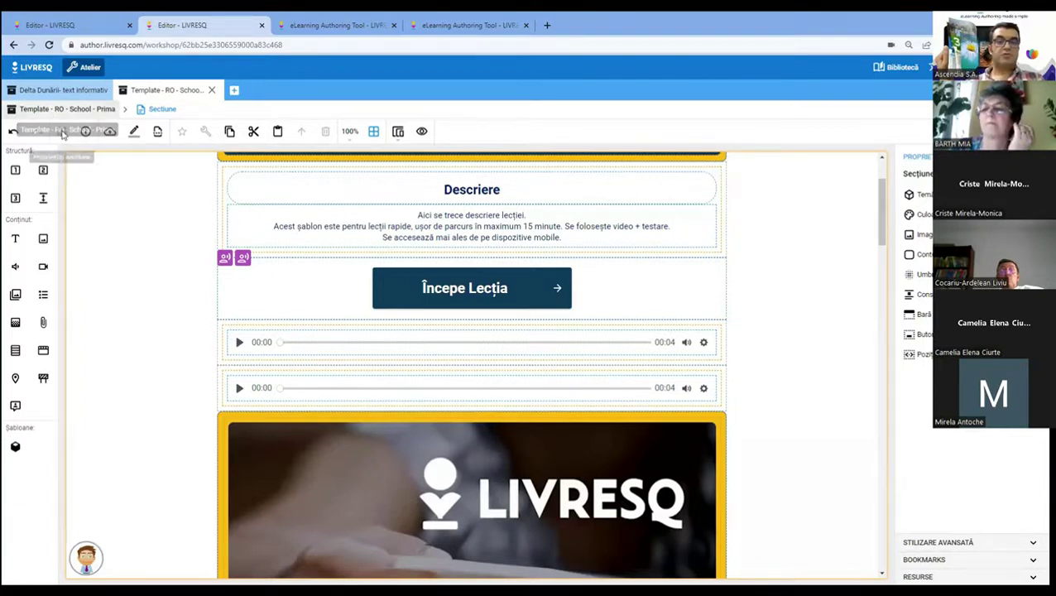
left_click(269, 231)
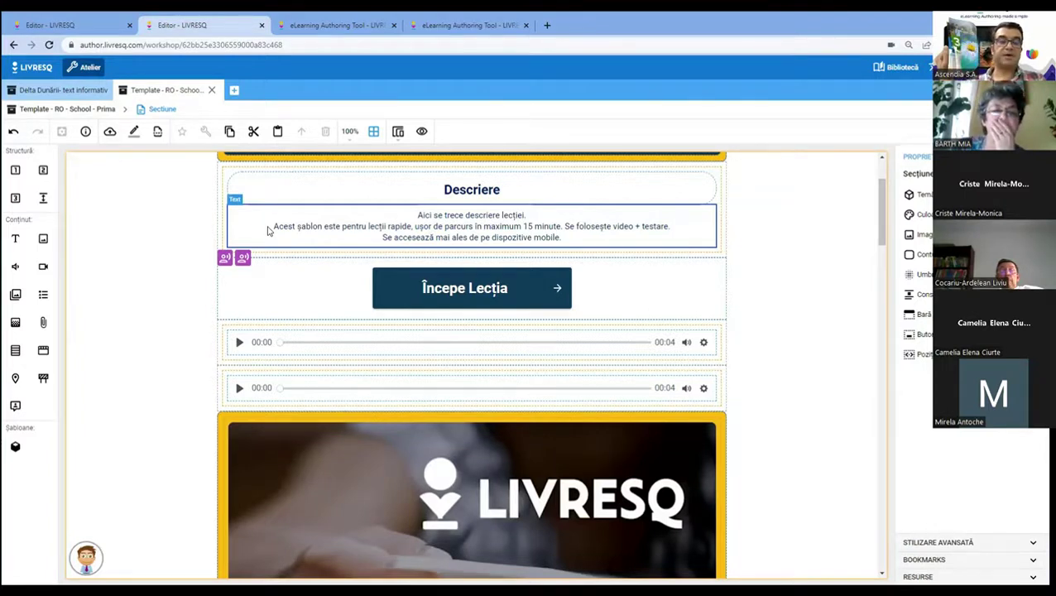
left_click(57, 109)
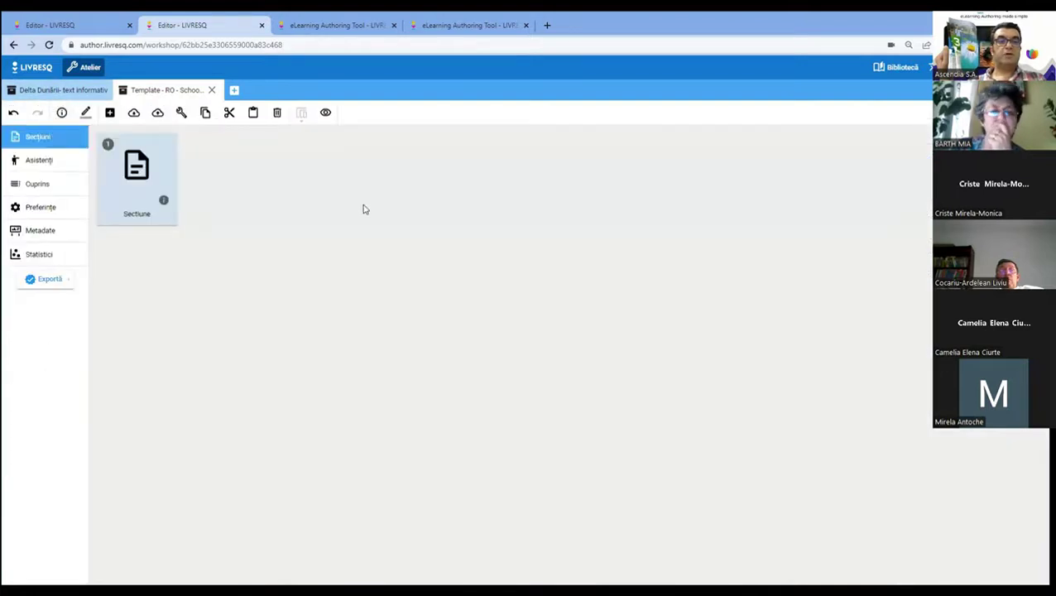
left_click(33, 73)
left_click(176, 369)
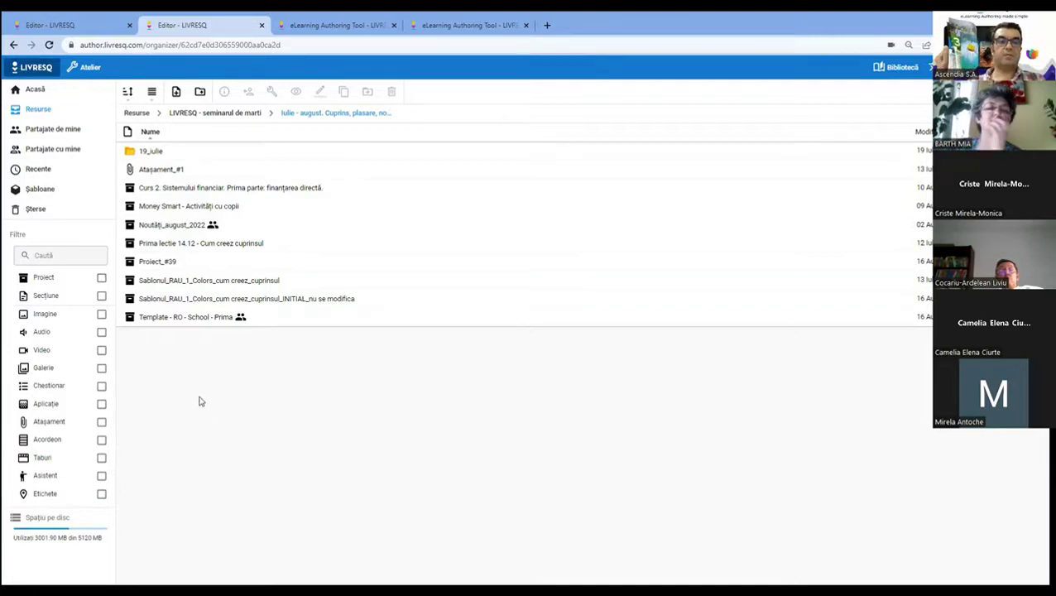
left_click(238, 282)
double_click(237, 281)
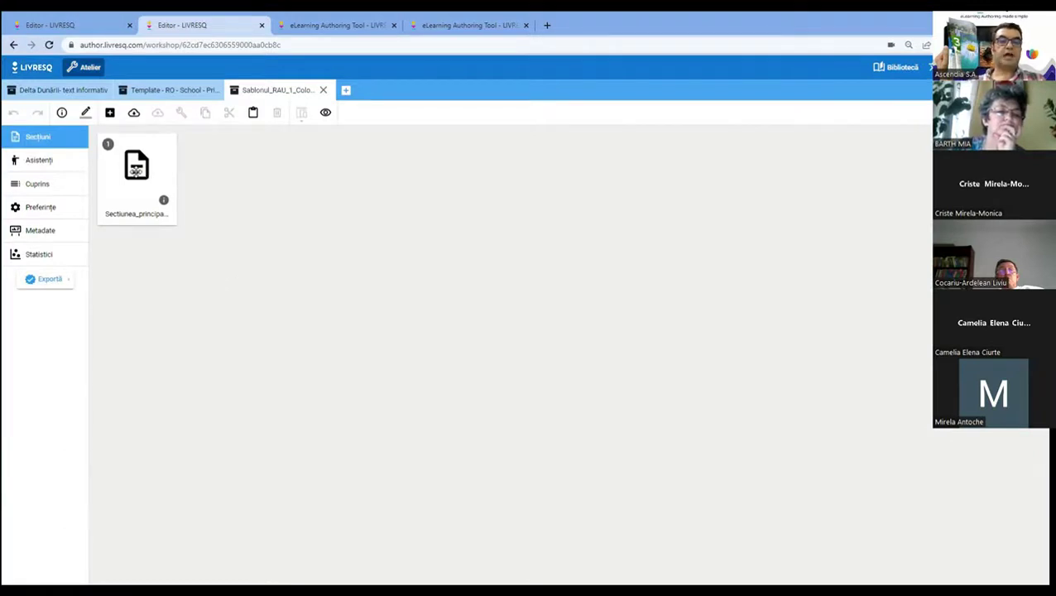
- Open the project's main section and examine its content down to the "Pașii pentru realizarea cuprinsului" accordion
left_click(136, 170)
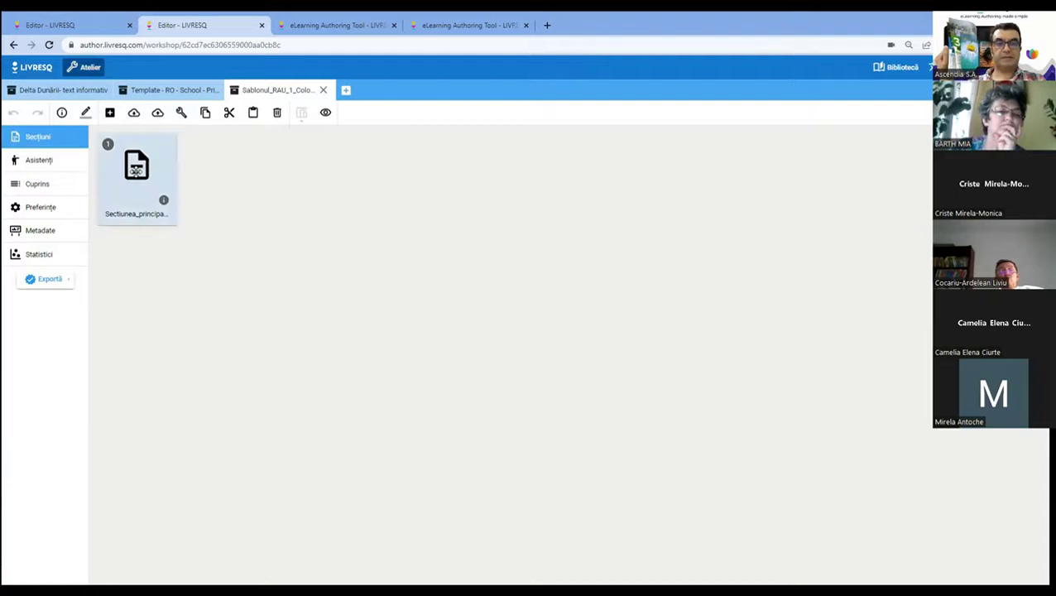
double_click(135, 170)
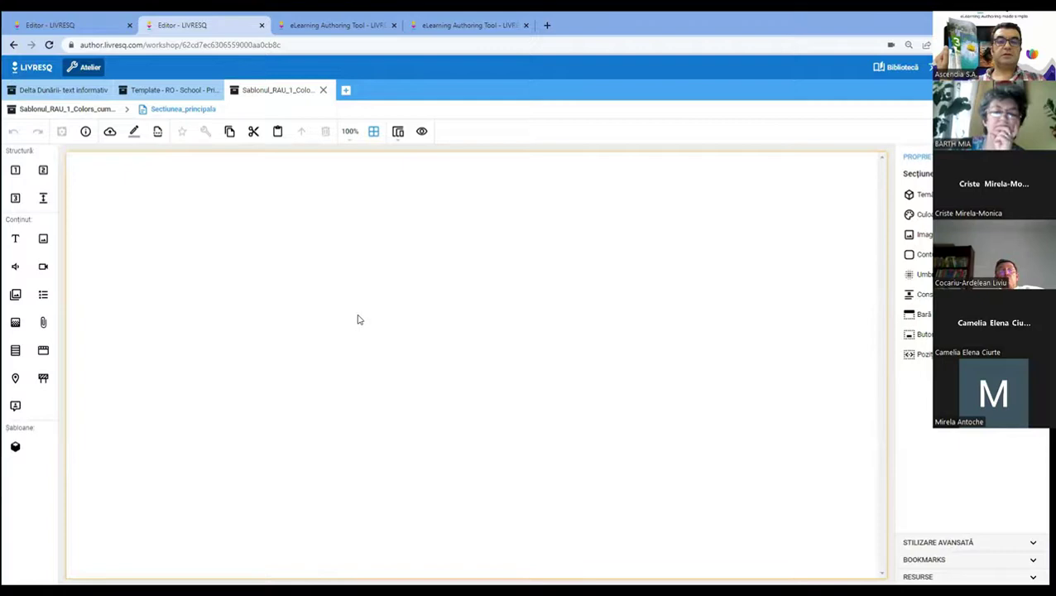
scroll(430, 344, "down", 10)
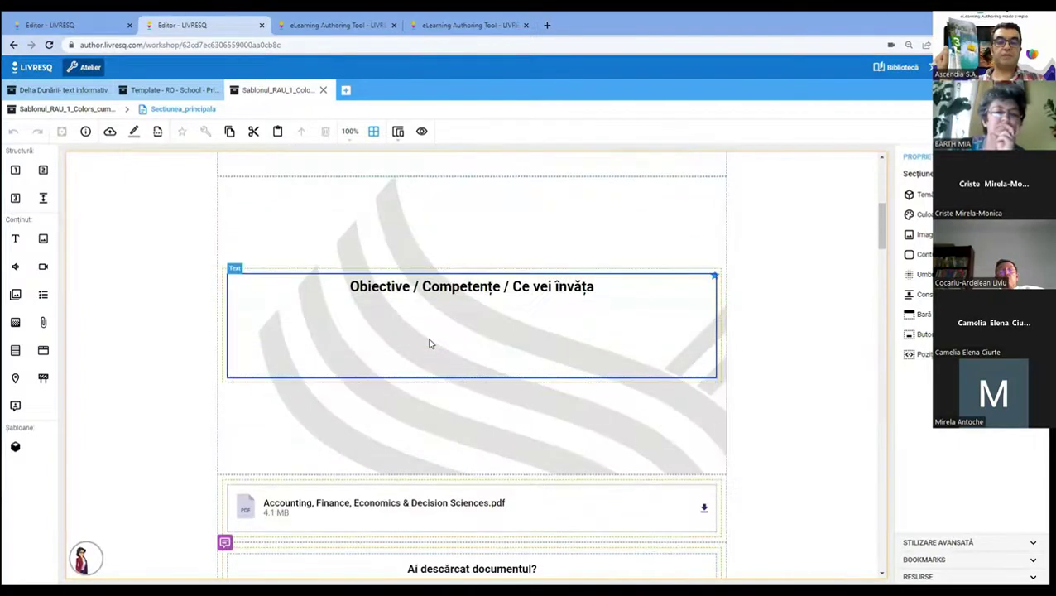
scroll(430, 344, "down", 2)
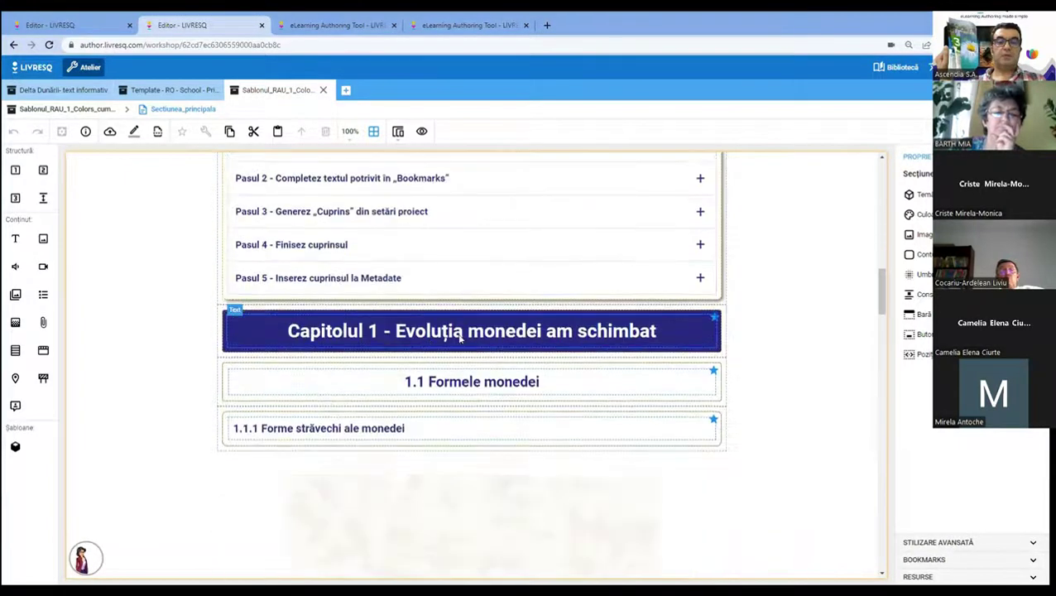
scroll(358, 316, "up", 1)
left_click(221, 256)
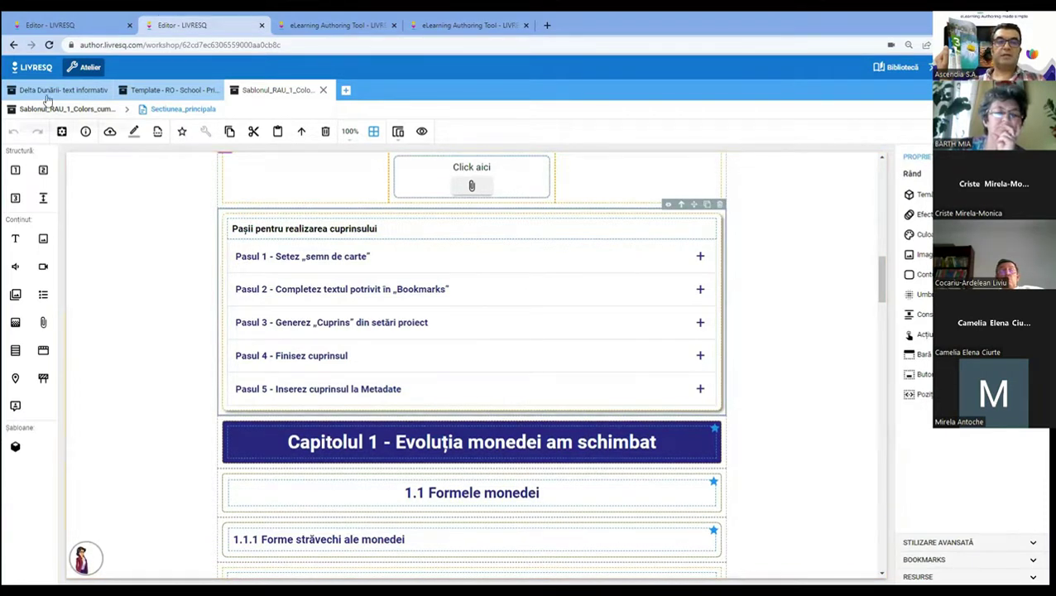
- Return to the resources folder and create a new blank section in it
left_click(37, 66)
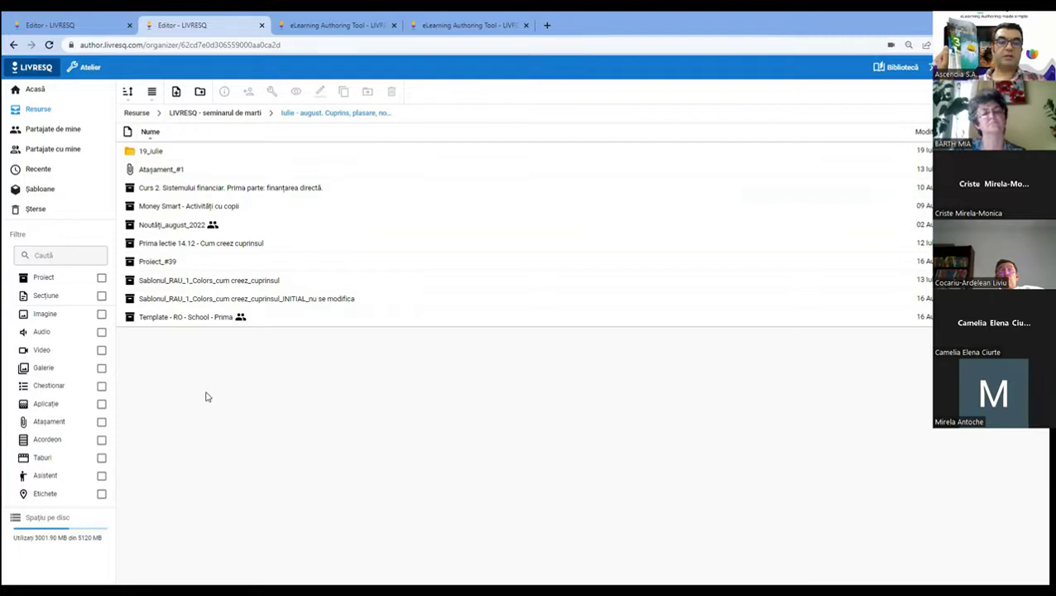
left_click(176, 91)
left_click(369, 102)
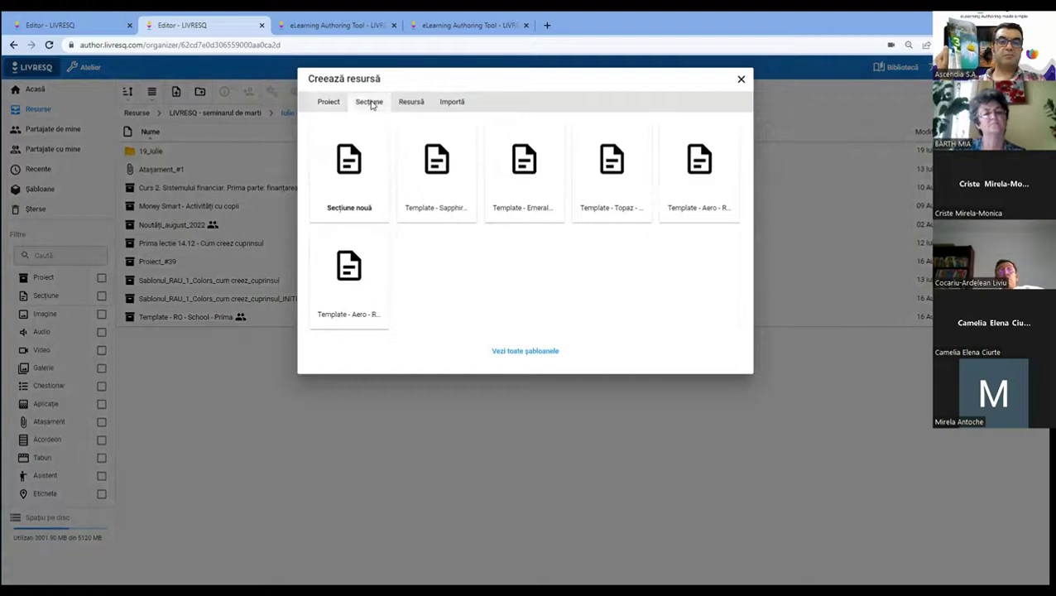
left_click(354, 170)
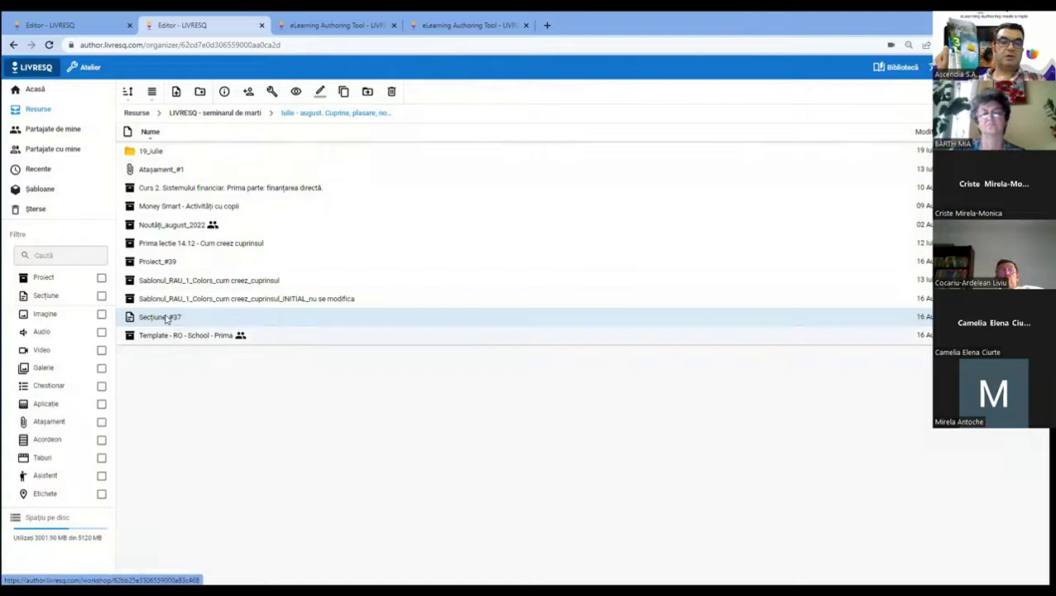
- Rename the new section as Secțiune_pentru_partajare
left_click(319, 91)
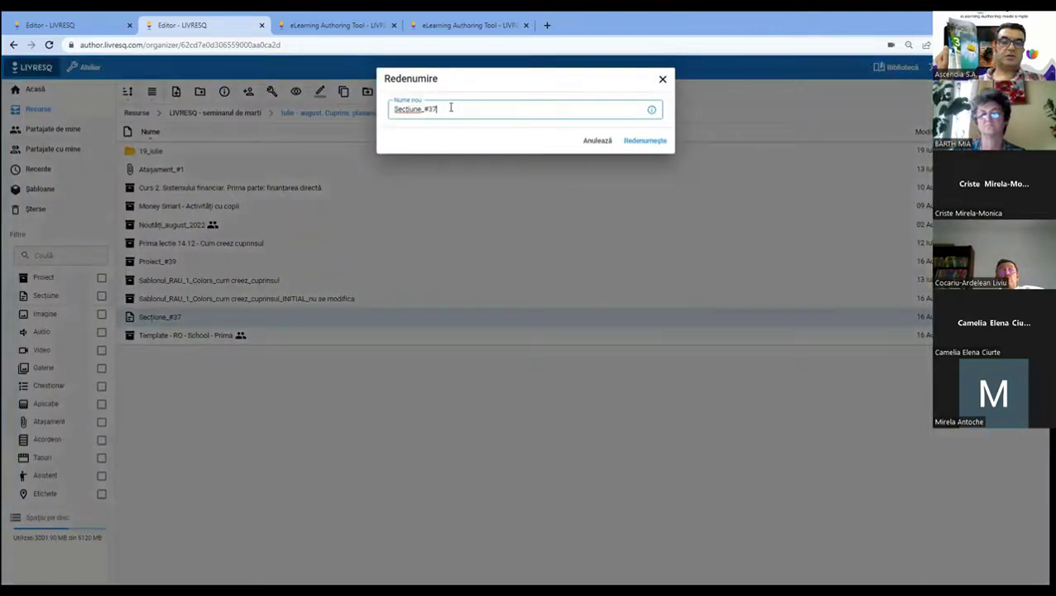
key("BackSpace")
key("BackSpace")
key("BackSpace")
type("pentru_partijare")
left_click(645, 141)
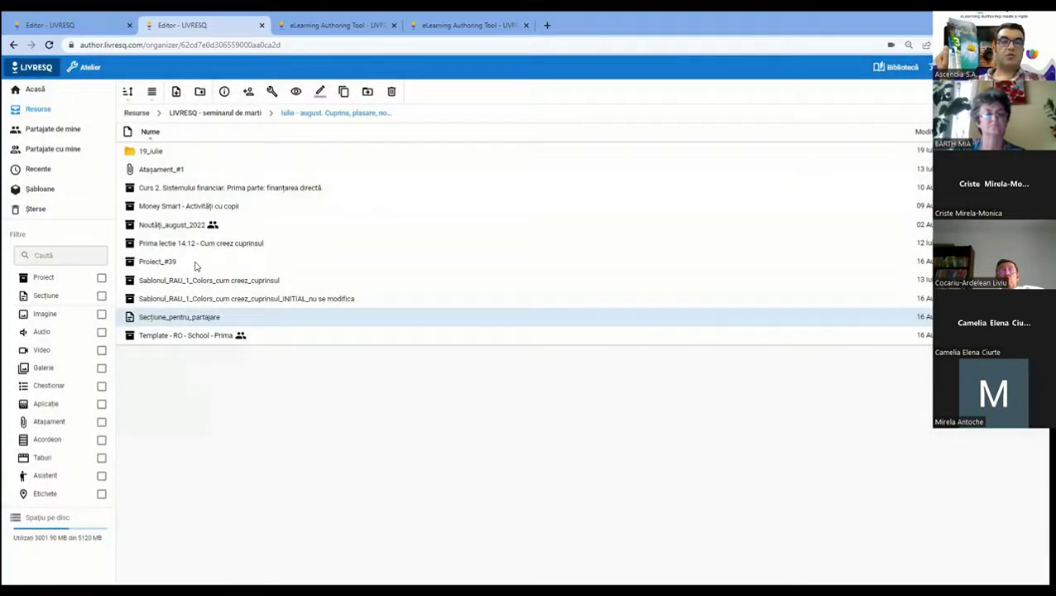
- Create a new accordion resource in the same folder
left_click(176, 92)
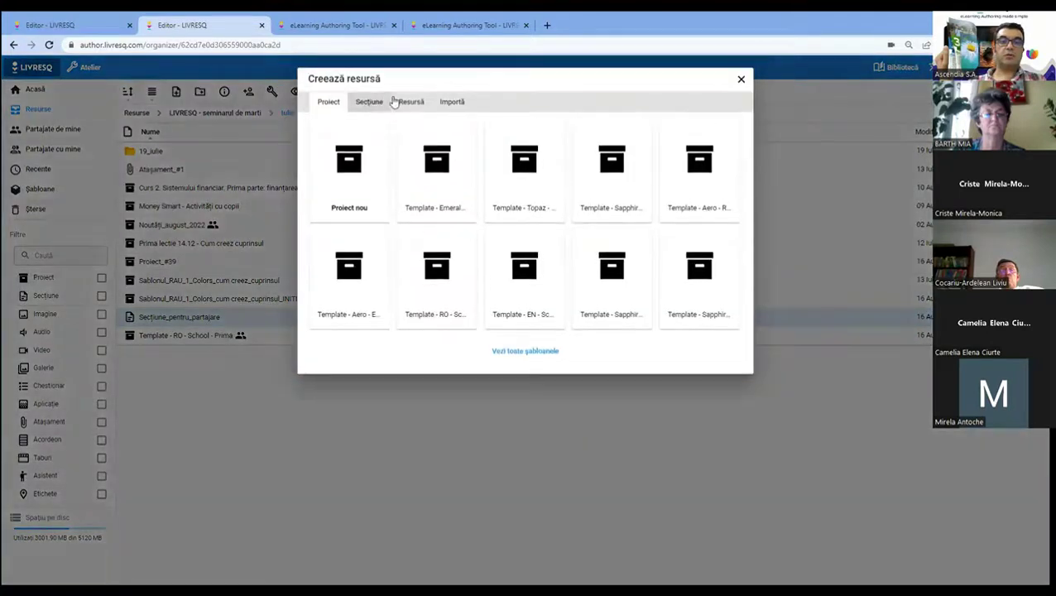
left_click(407, 102)
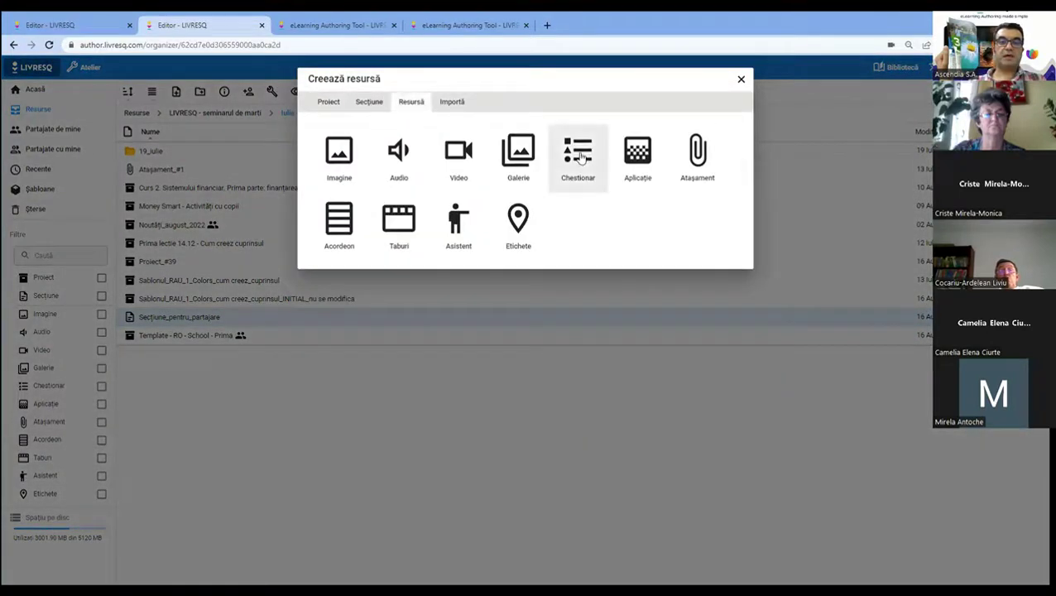
left_click(344, 222)
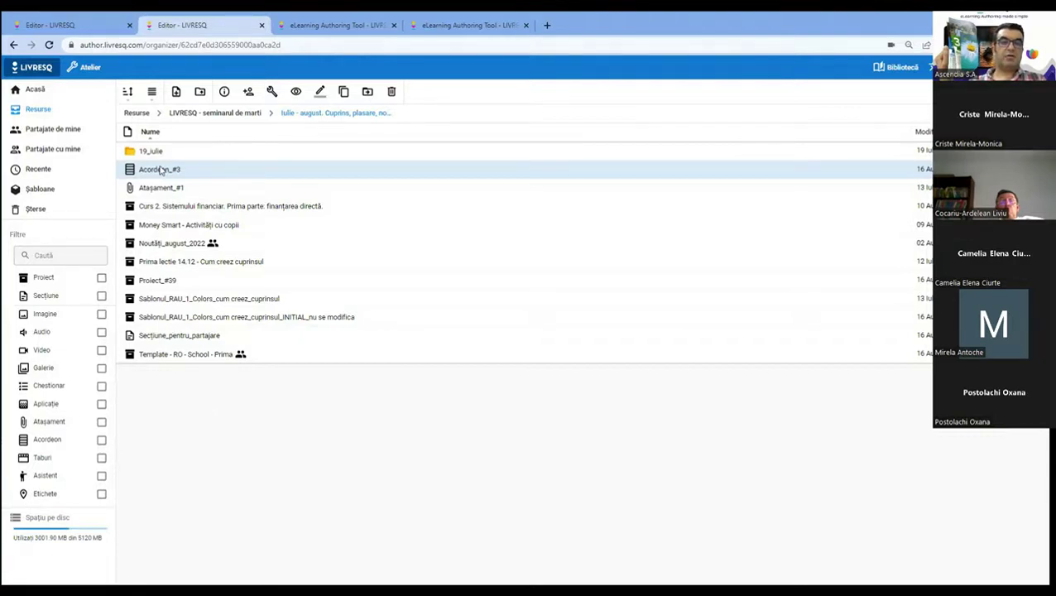
- Rename the new accordion as Acordeon_pentru_partajare and clear the selection
left_click(318, 94)
left_click(459, 106)
key("BackSpace")
key("BackSpace")
type("pentru_partajare")
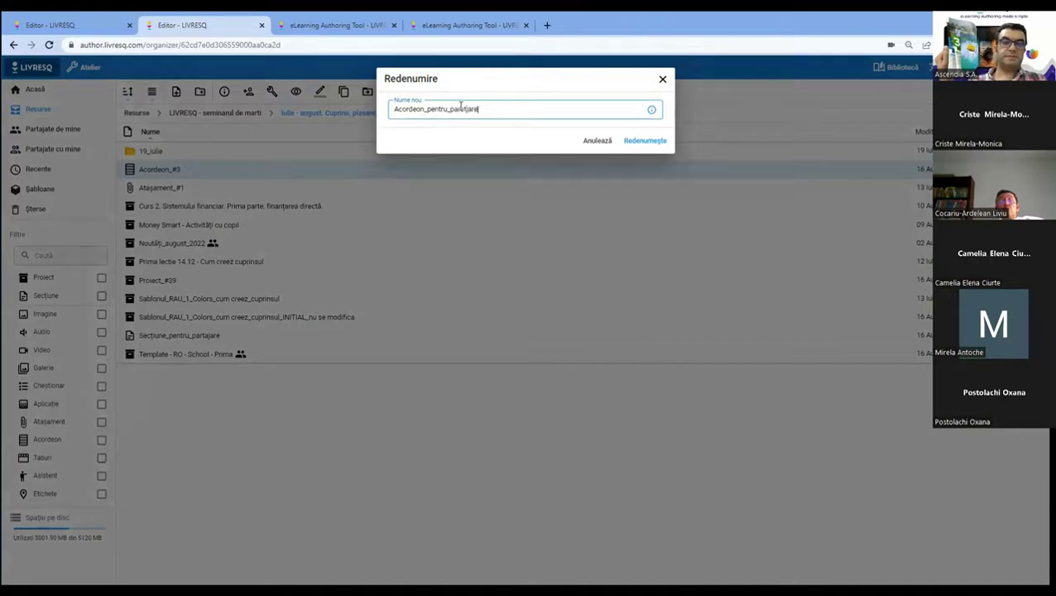
key("BackSpace")
key("BackSpace")
key("BackSpace")
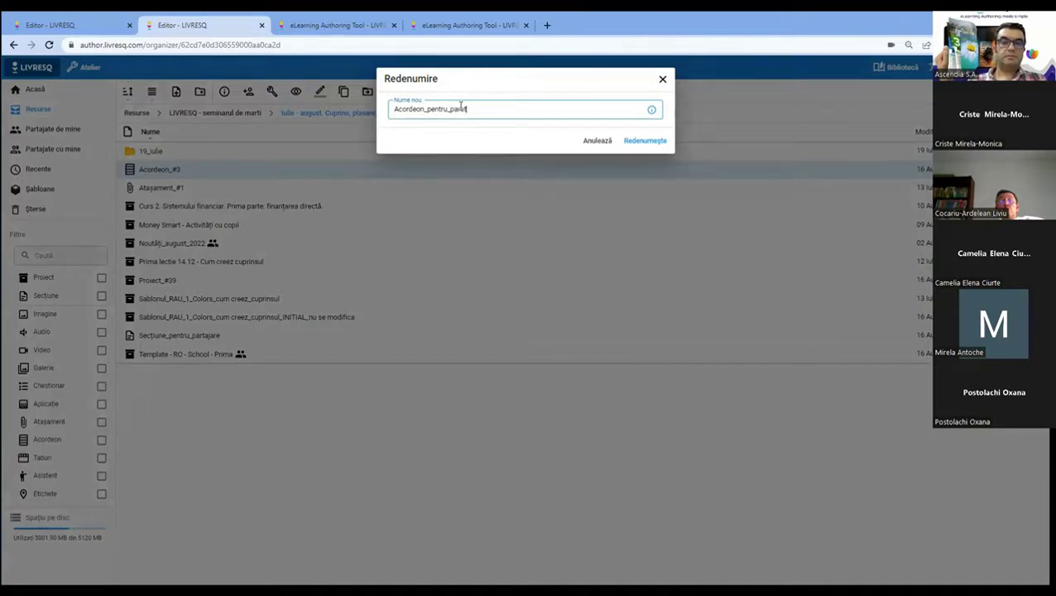
type("are")
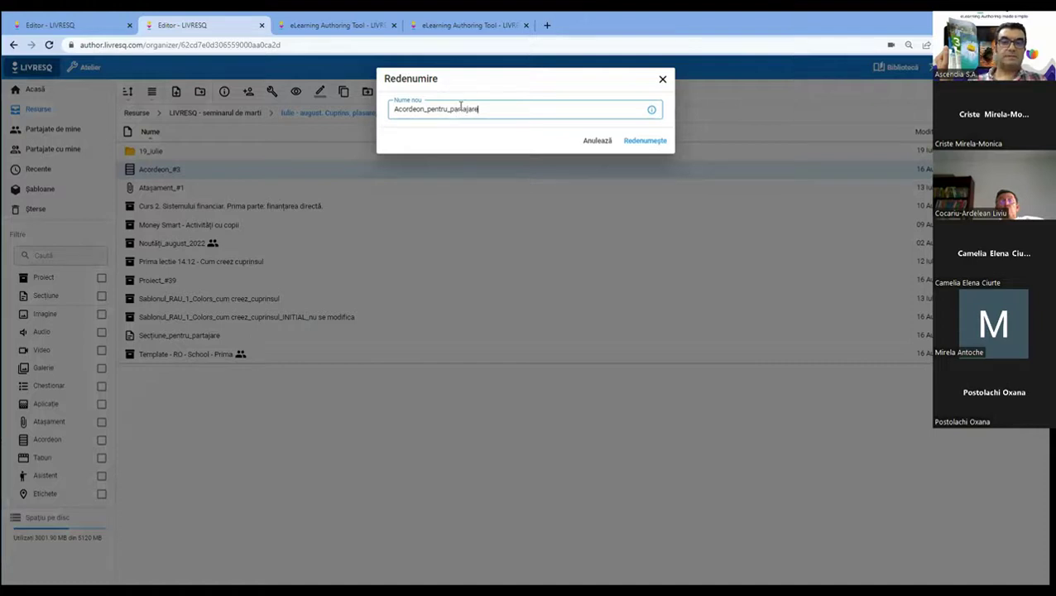
left_click(647, 142)
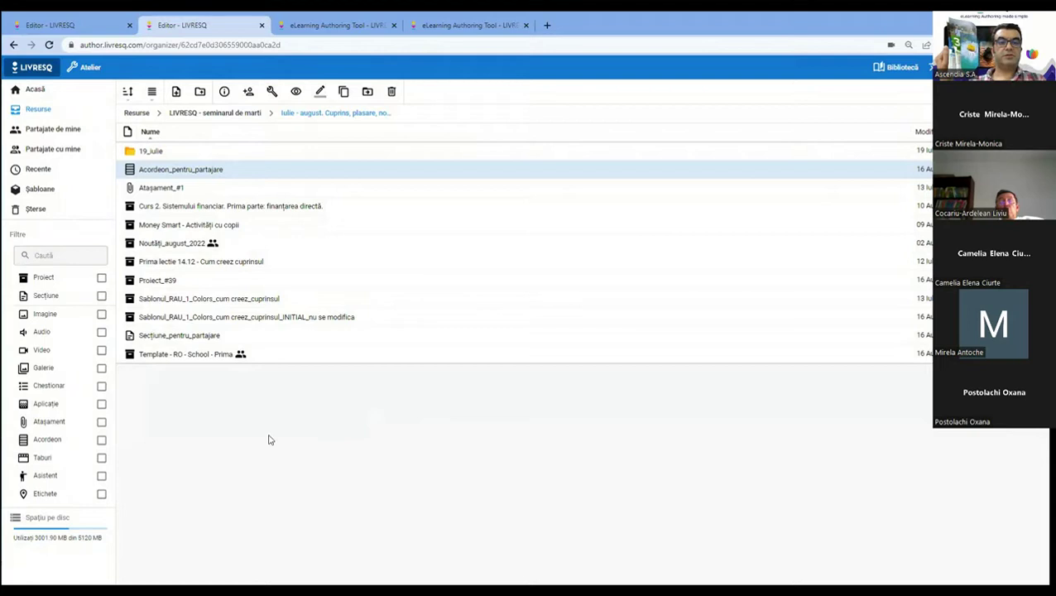
left_click(268, 440)
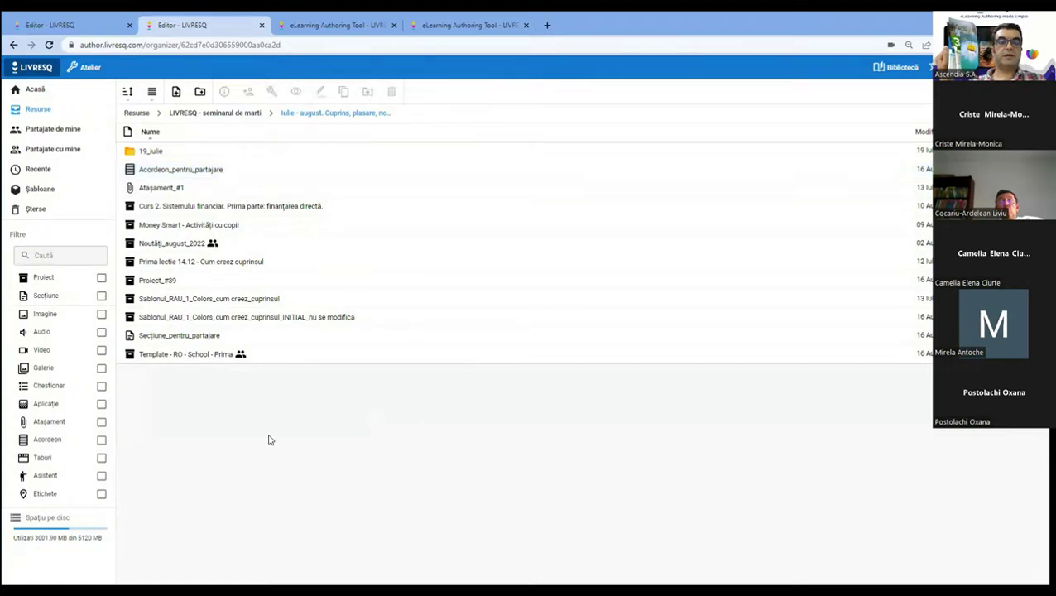
- Open the sharing settings of the project Sablonul_RAU_1_Colors_cum creez_cuprinsul
left_click(198, 337)
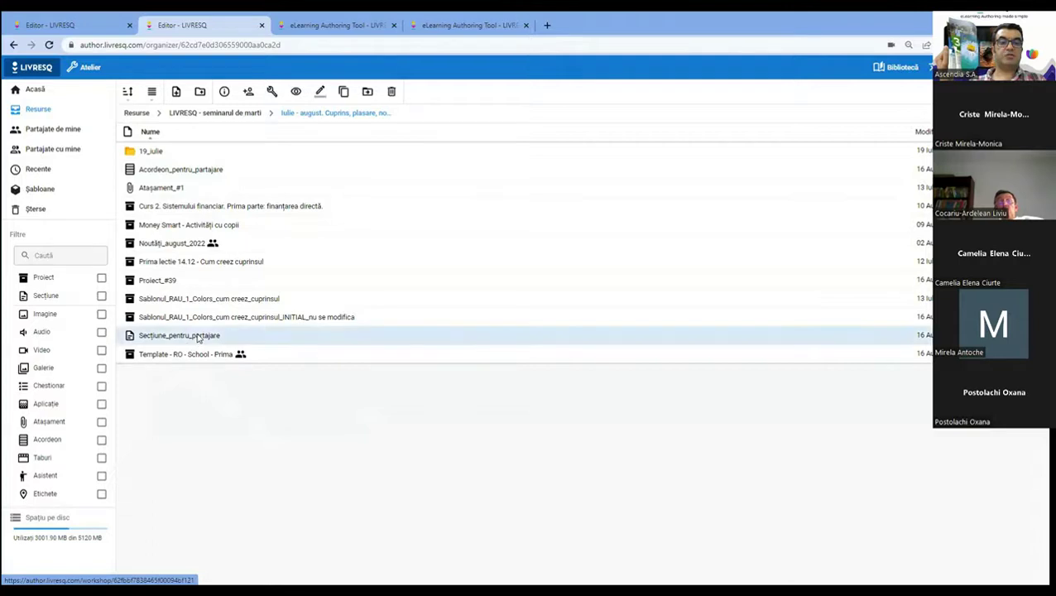
left_click(176, 168)
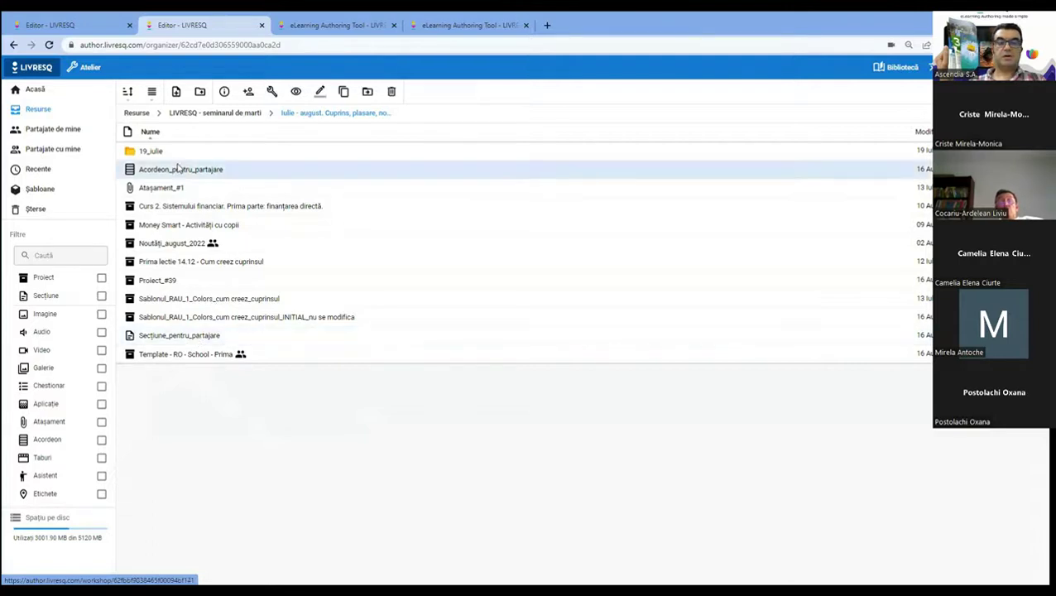
left_click(214, 301)
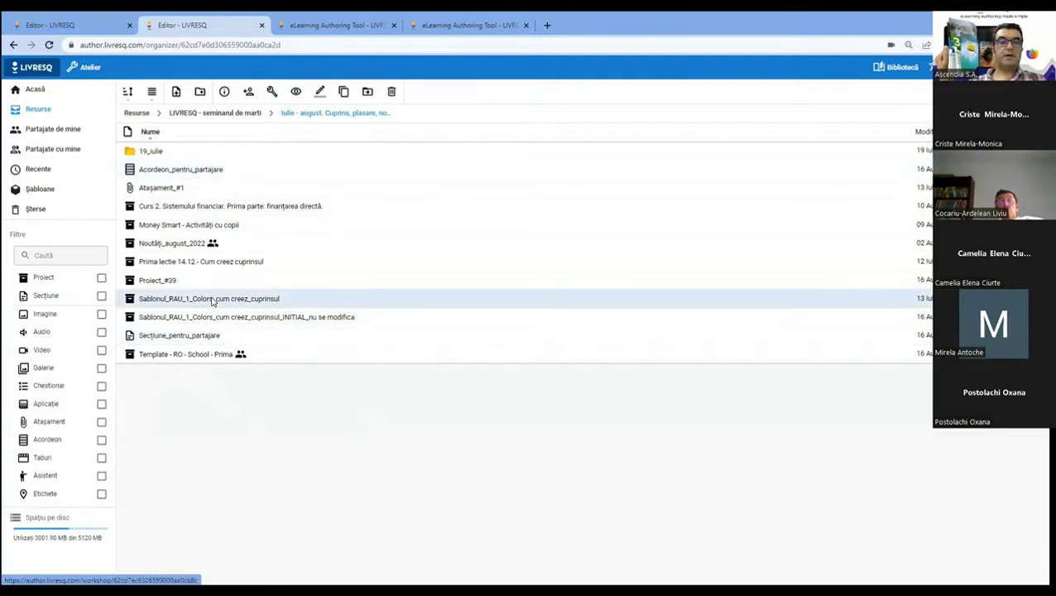
left_click(249, 94)
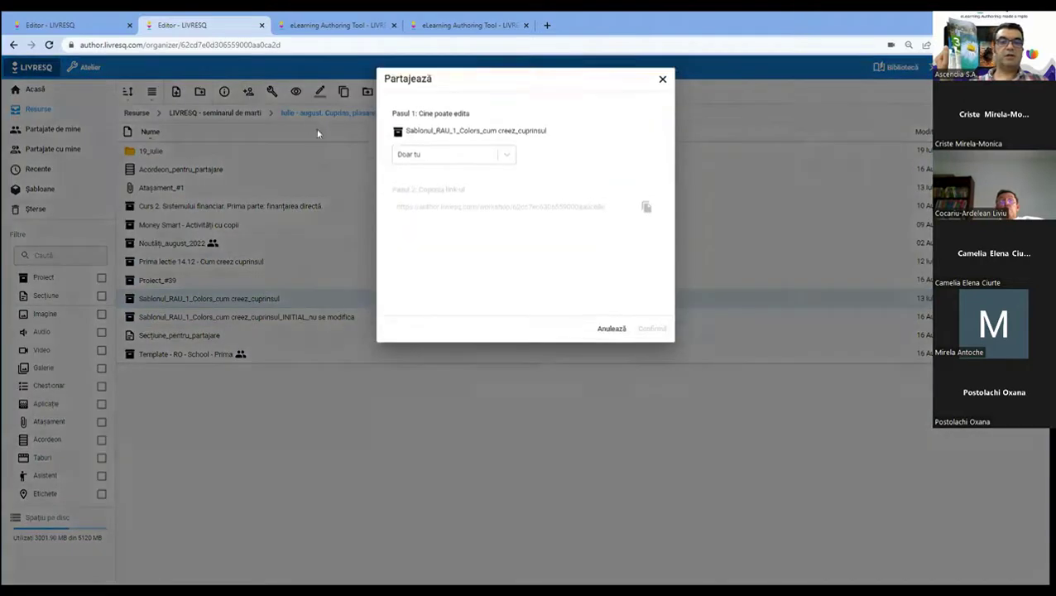
- Choose Anumite echipe sau adrese de email as the editing access and examine the teams offered as recipients
left_click(508, 156)
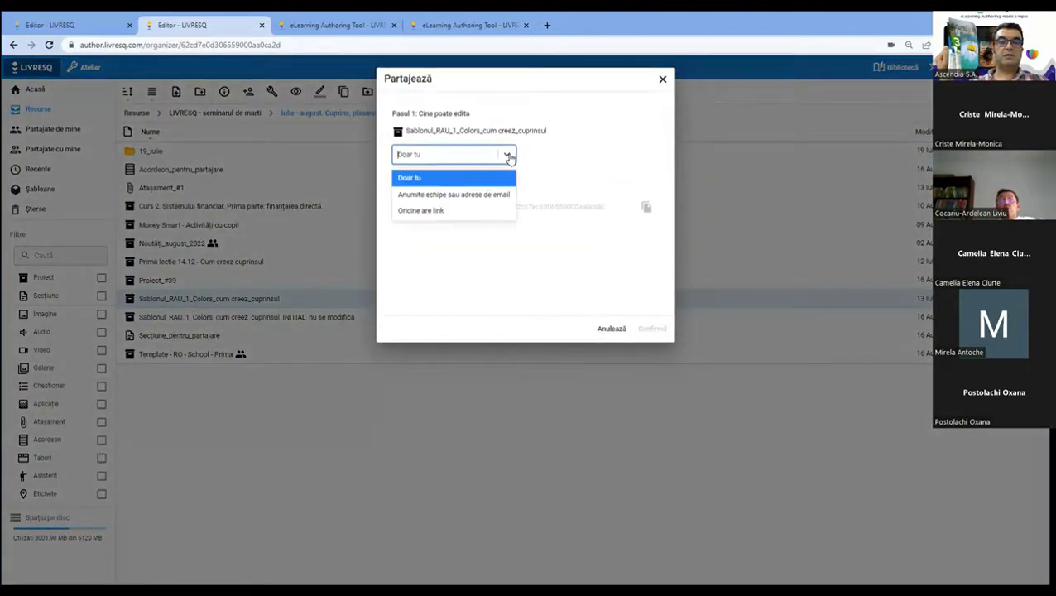
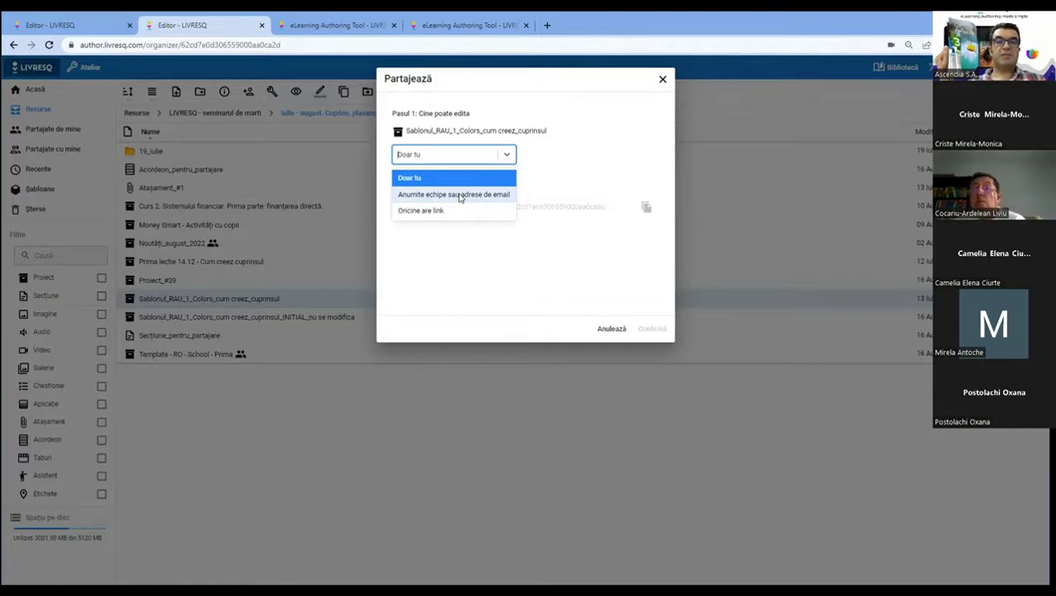
left_click(460, 197)
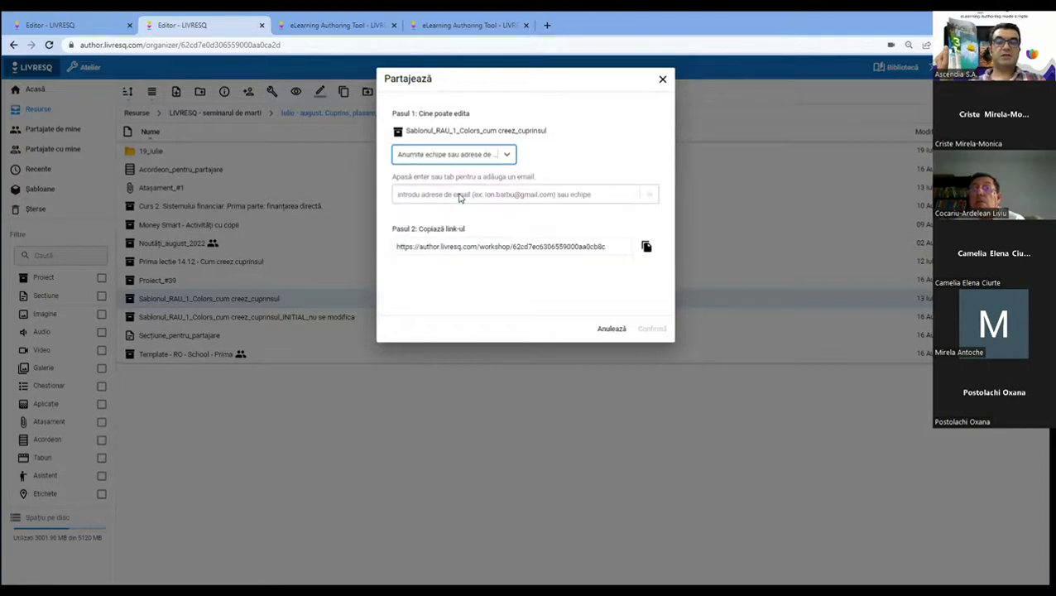
left_click(430, 192)
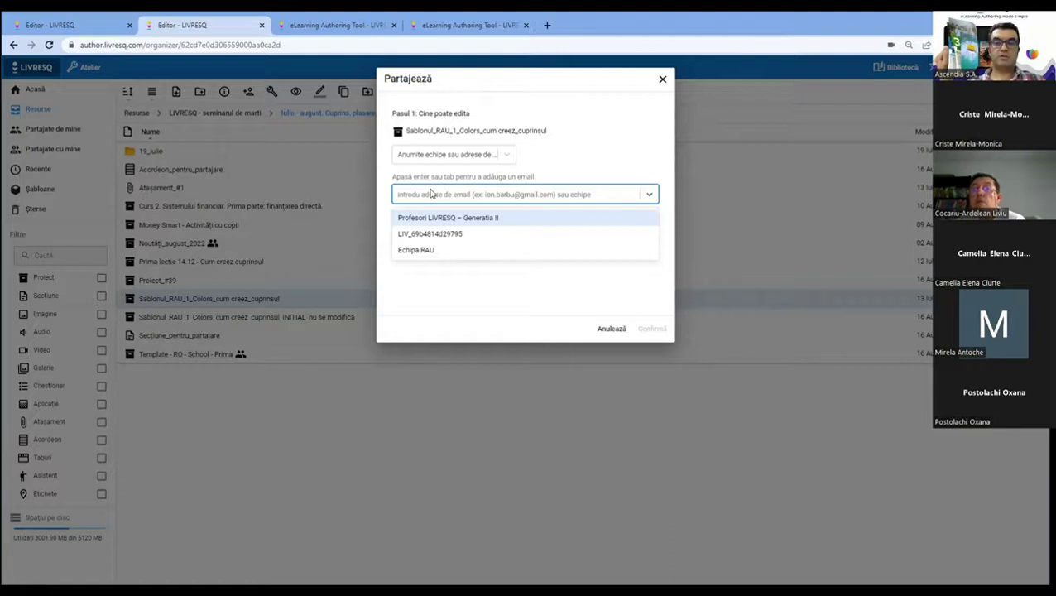
left_click(632, 163)
left_click(410, 192)
left_click(626, 152)
- Set the project's editing access to Oricine are link, copy its link, and confirm the sharing
left_click(508, 154)
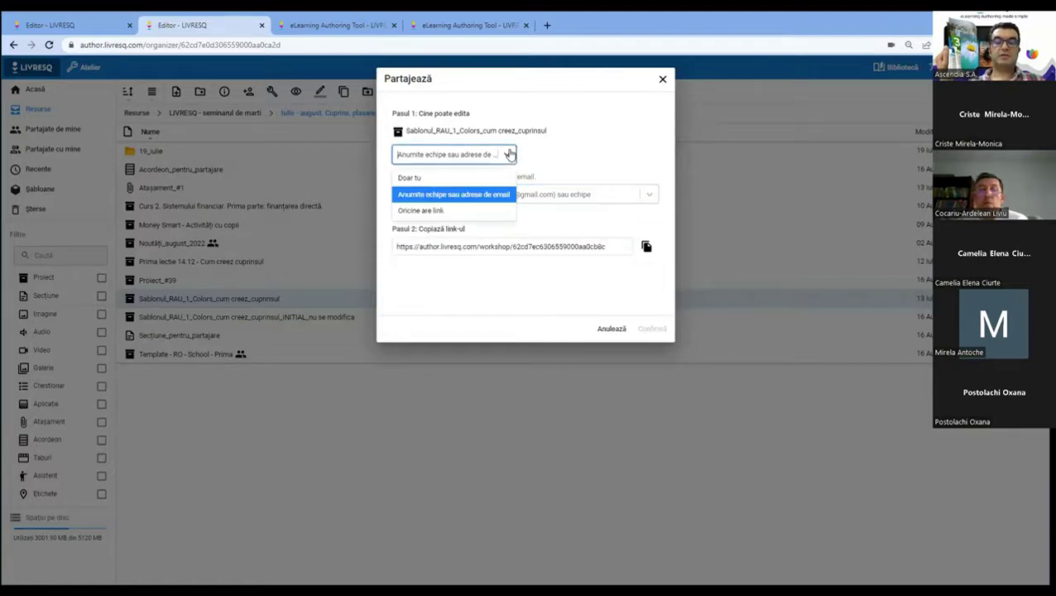
left_click(429, 210)
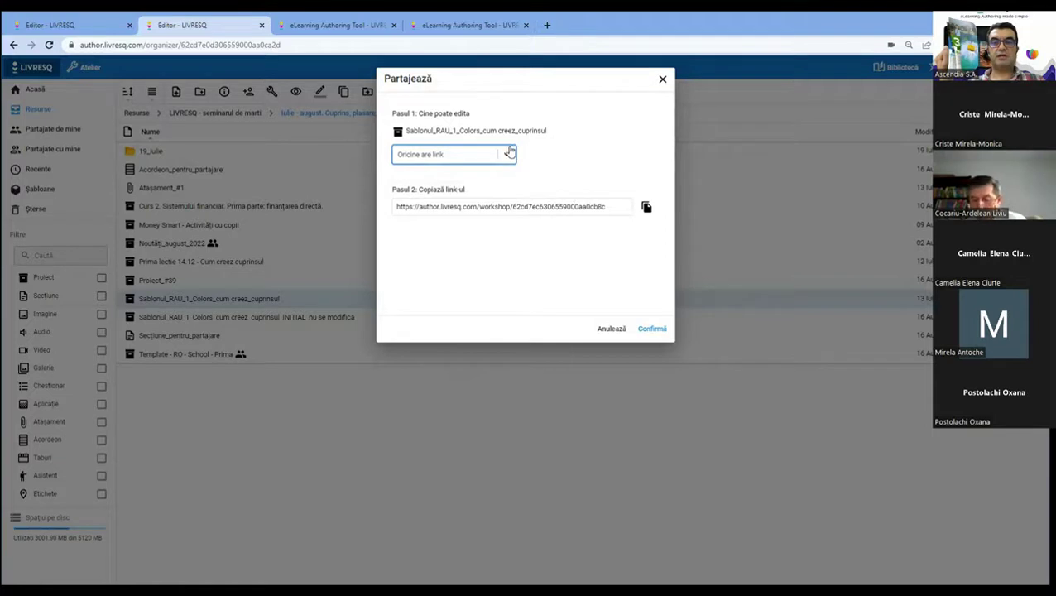
left_click(546, 203)
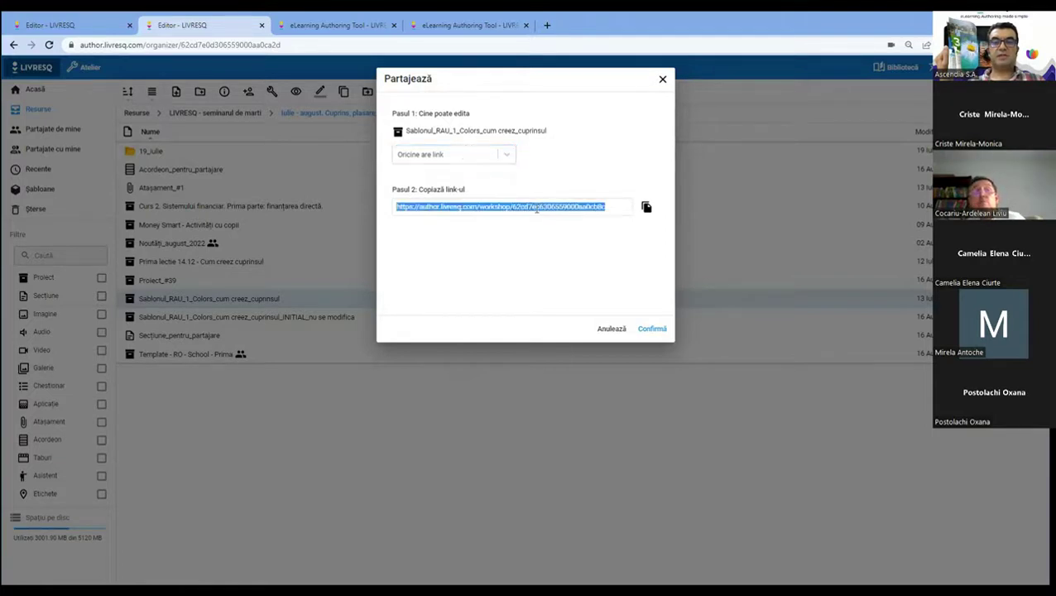
right_click(536, 209)
left_click(566, 220)
left_click(650, 328)
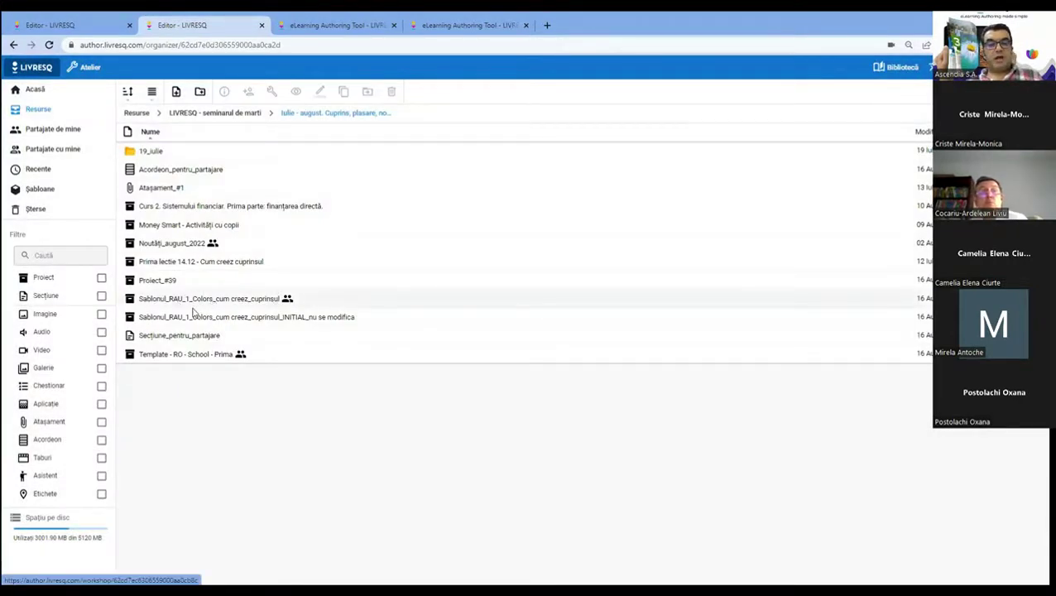
mouse_move(287, 299)
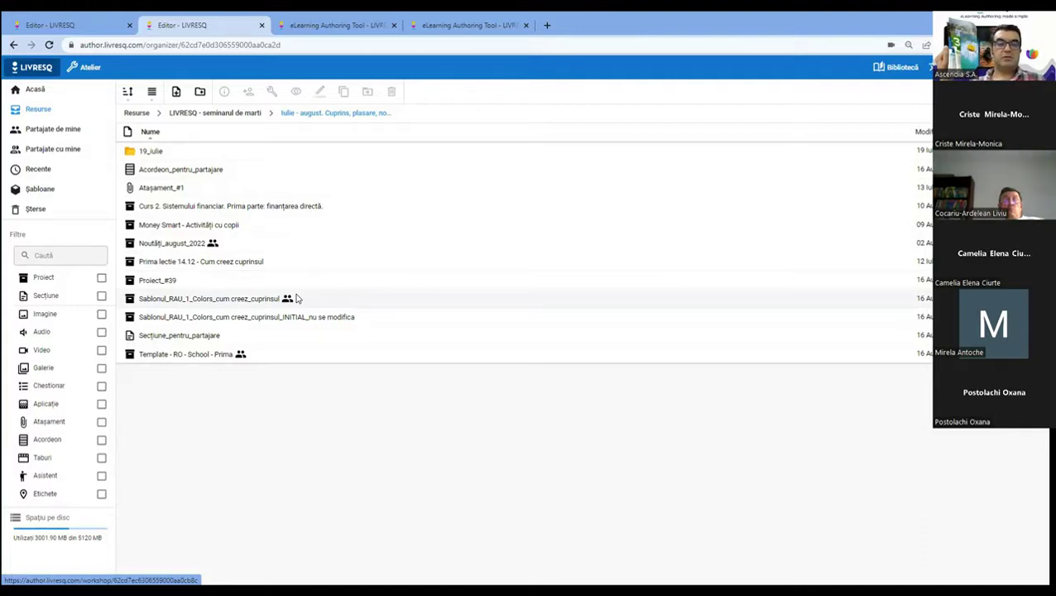
- Set Acordeon_pentru_partajare's editing access to Oricine are link, copy its link, and close the sharing settings without confirming
left_click(196, 171)
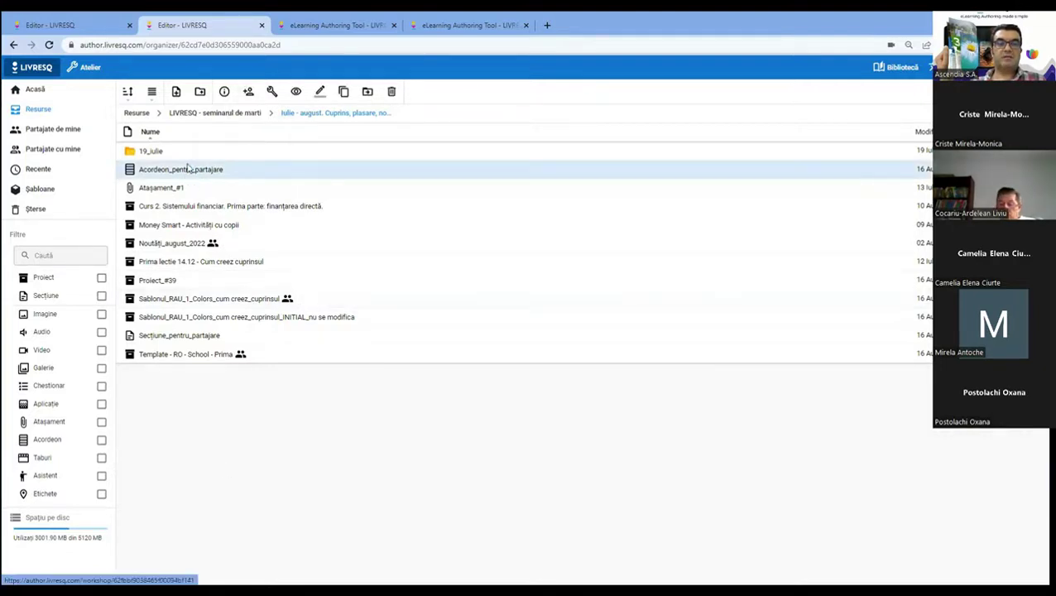
key("Escape")
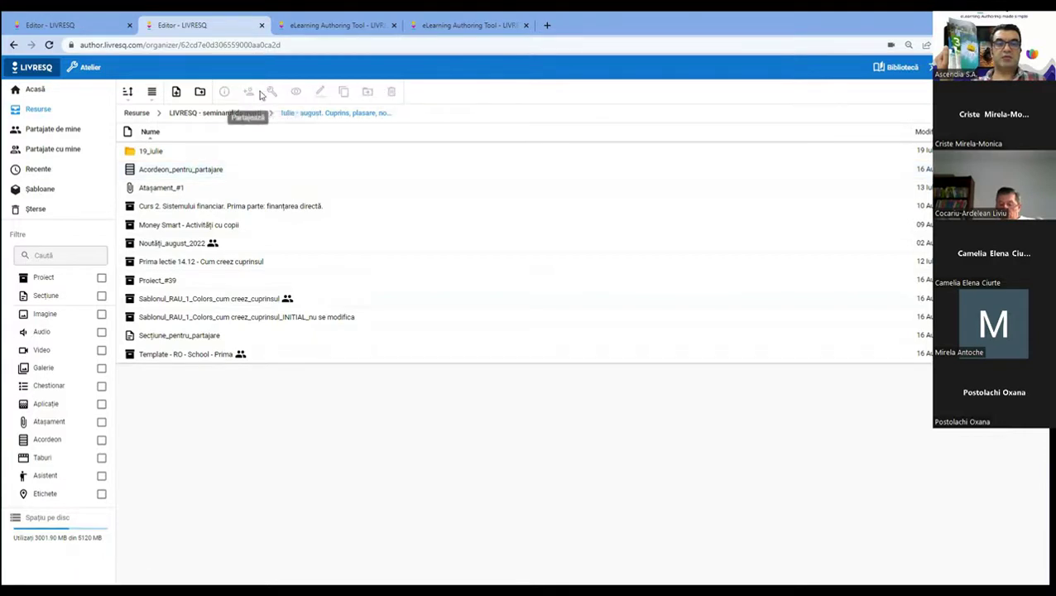
left_click(209, 167)
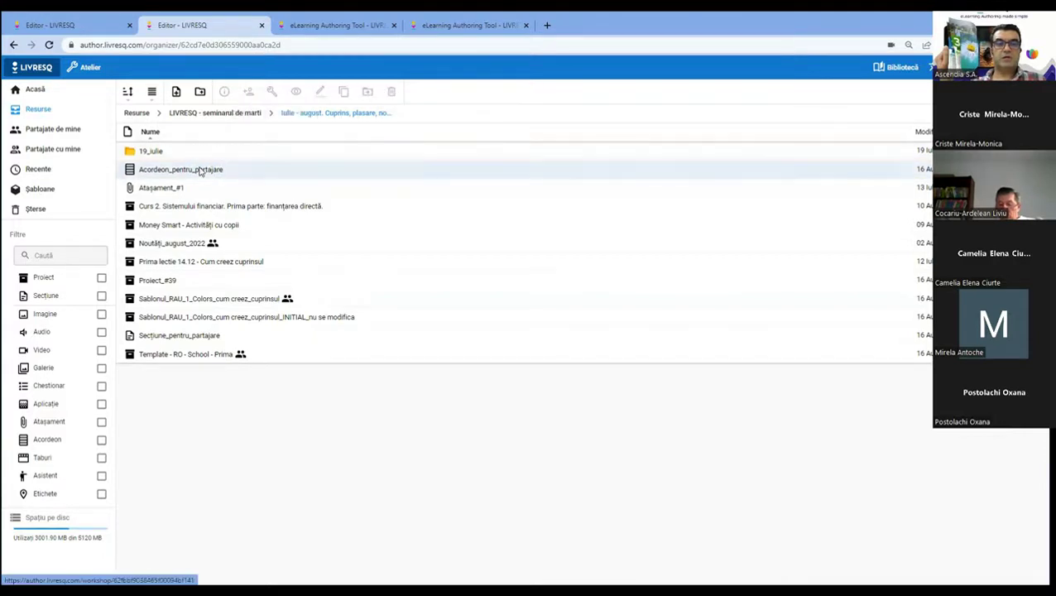
left_click(249, 92)
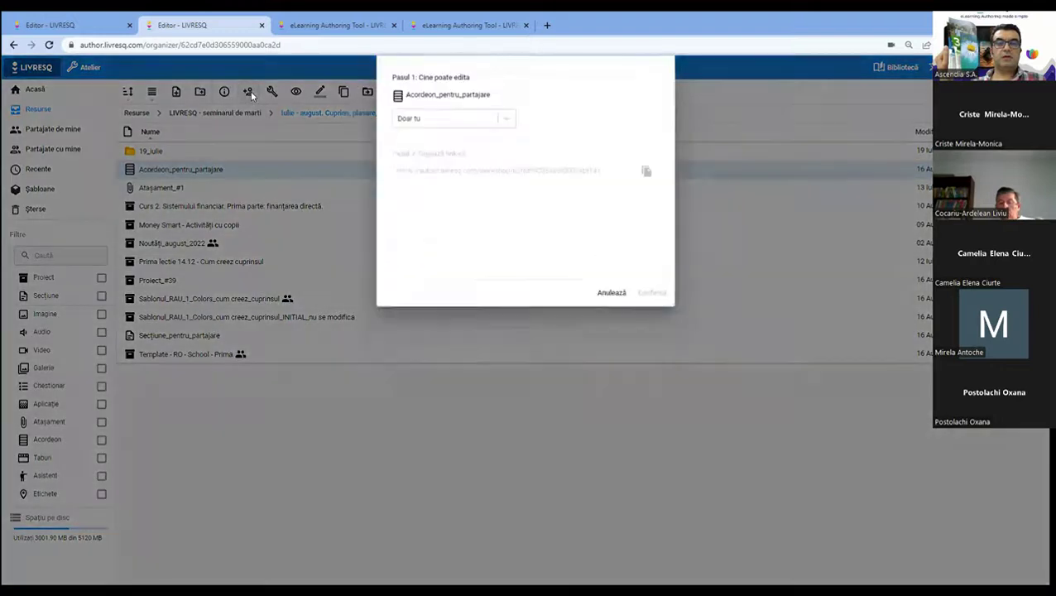
left_click(504, 158)
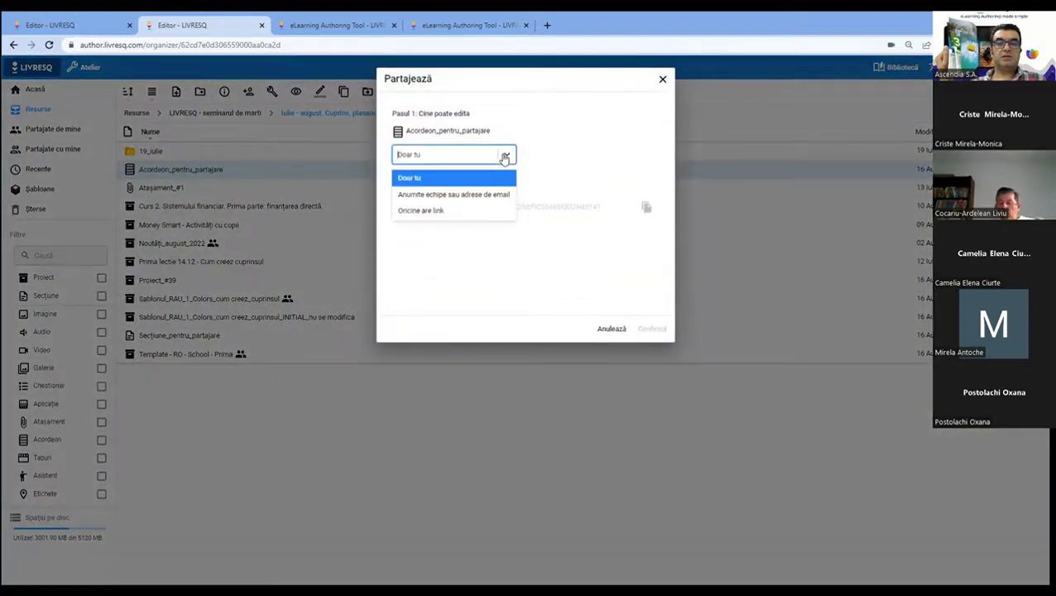
left_click(438, 210)
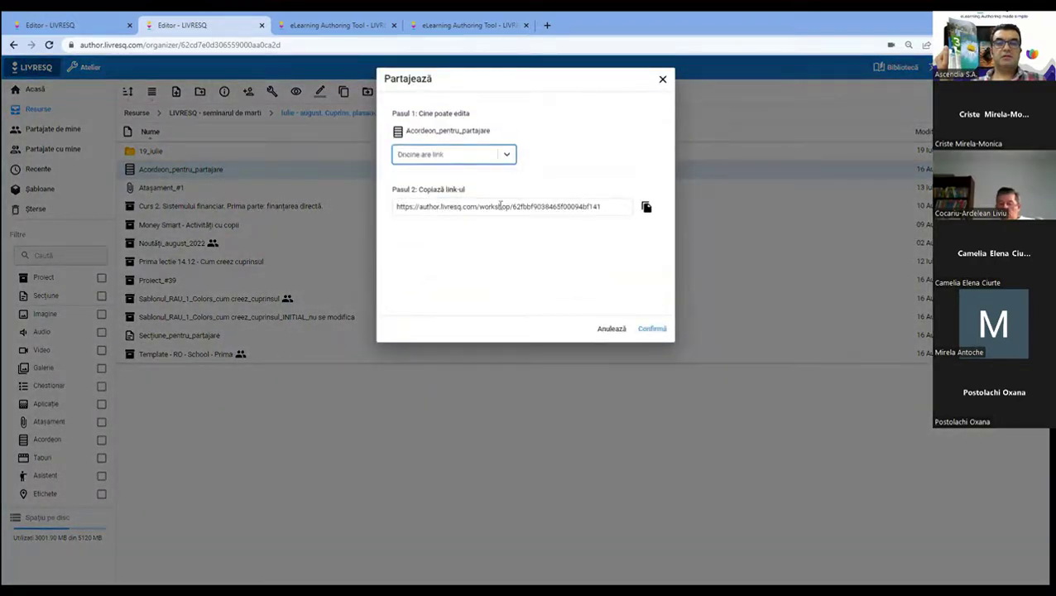
left_click(645, 207)
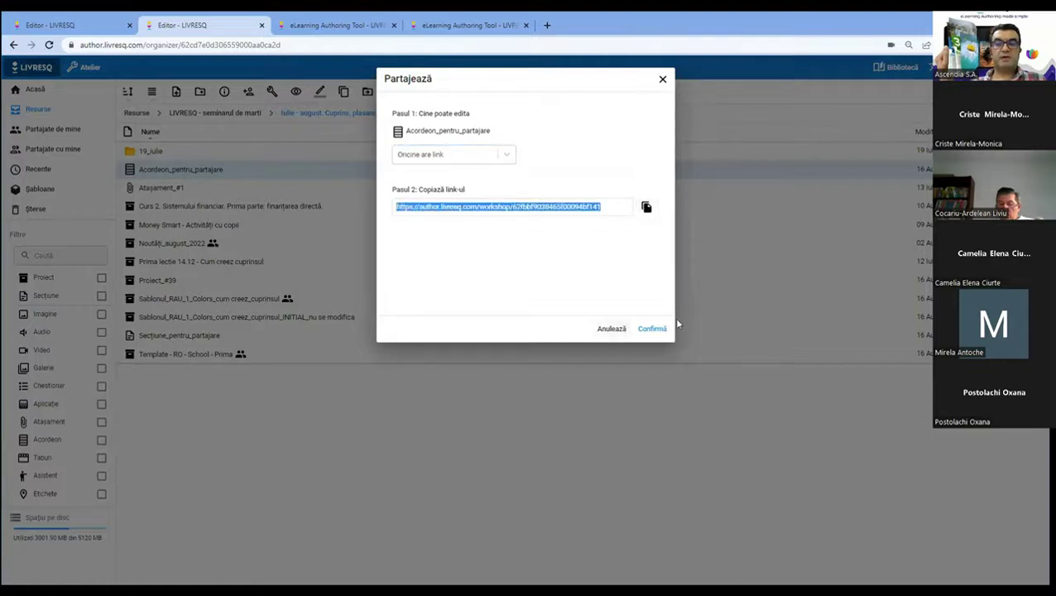
left_click(662, 78)
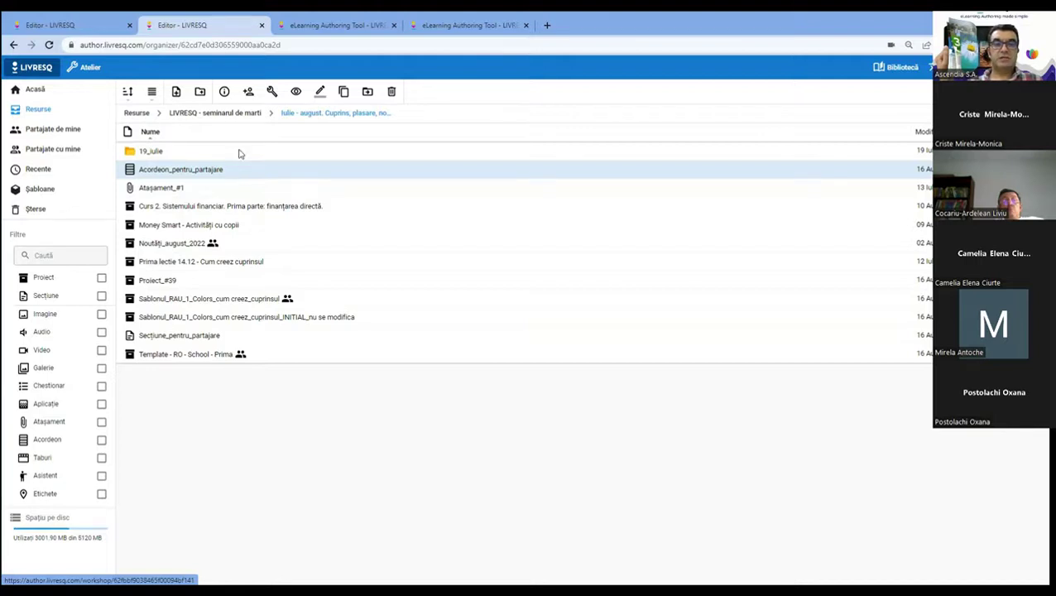
- Share Acordeon_pentru_partajare by setting its editing access to Oricine are link and confirming
left_click(249, 93)
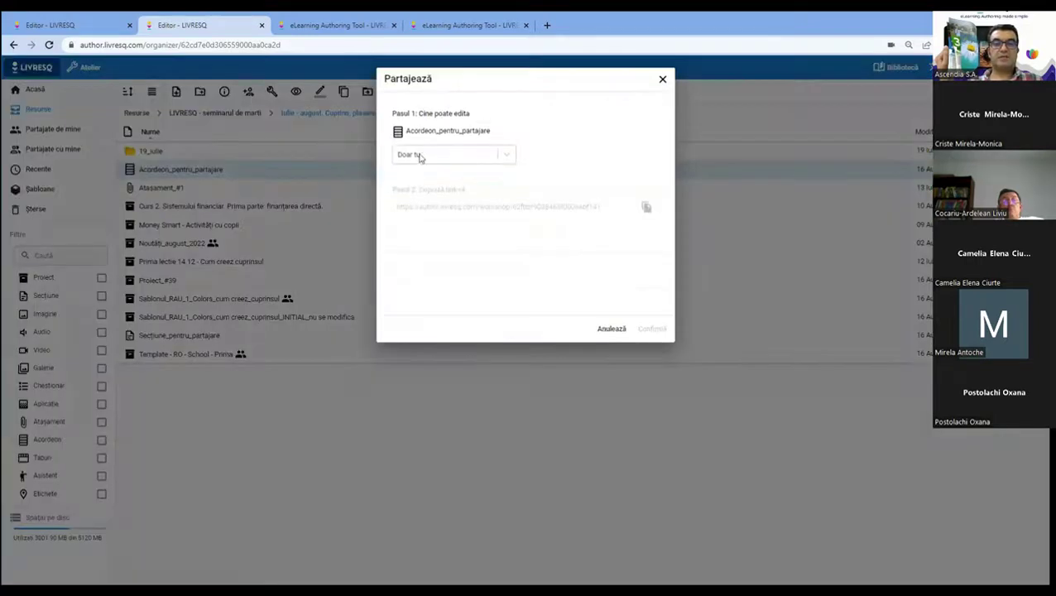
left_click(501, 155)
left_click(446, 212)
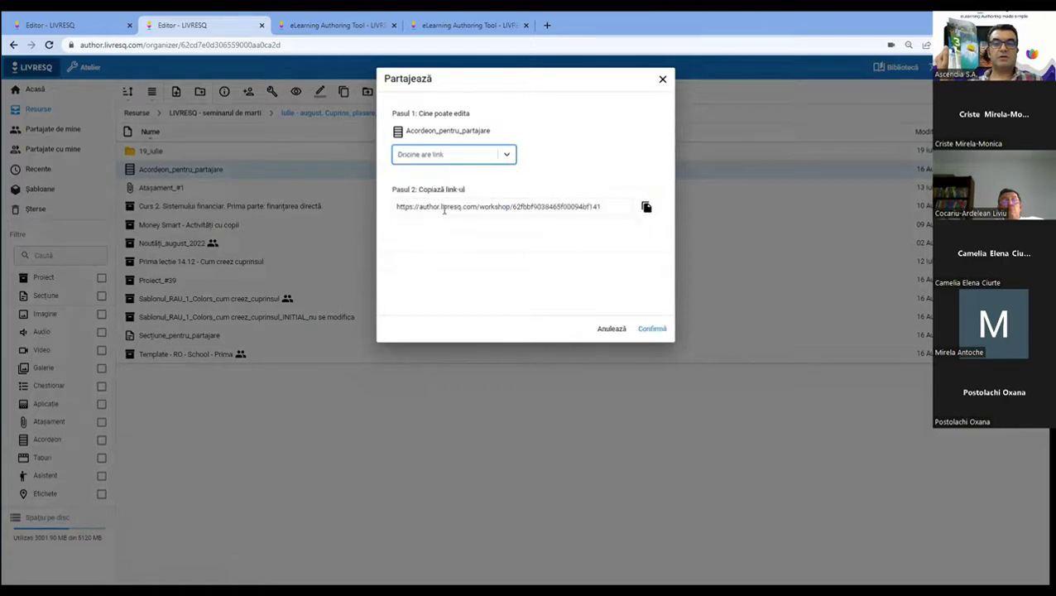
left_click(650, 330)
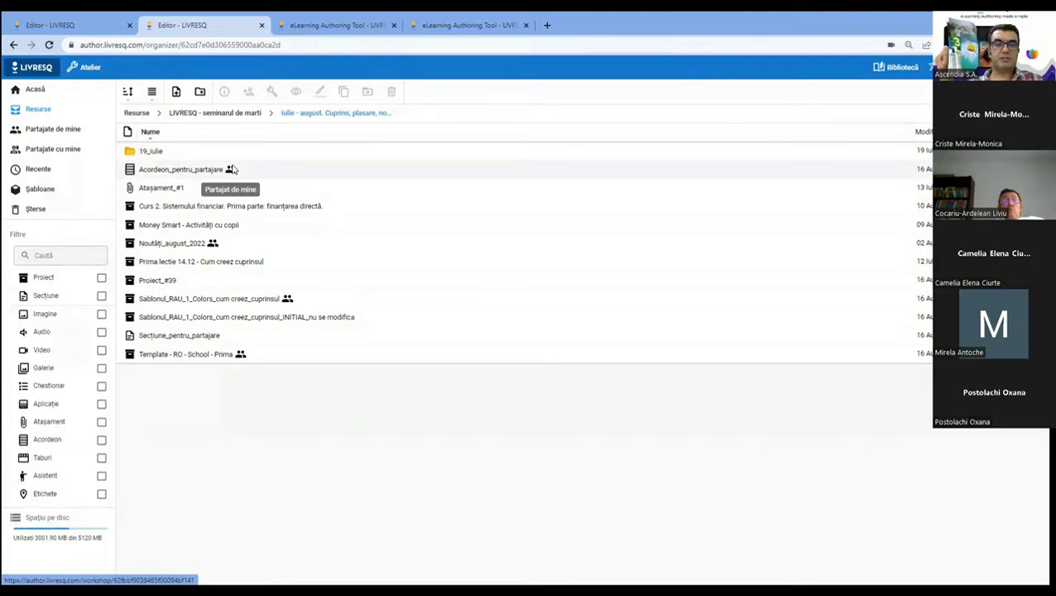
- Open the sharing settings of Secțiune_pentru_partajare and examine the teams offered under Anumite echipe sau adrese de email
left_click(211, 336)
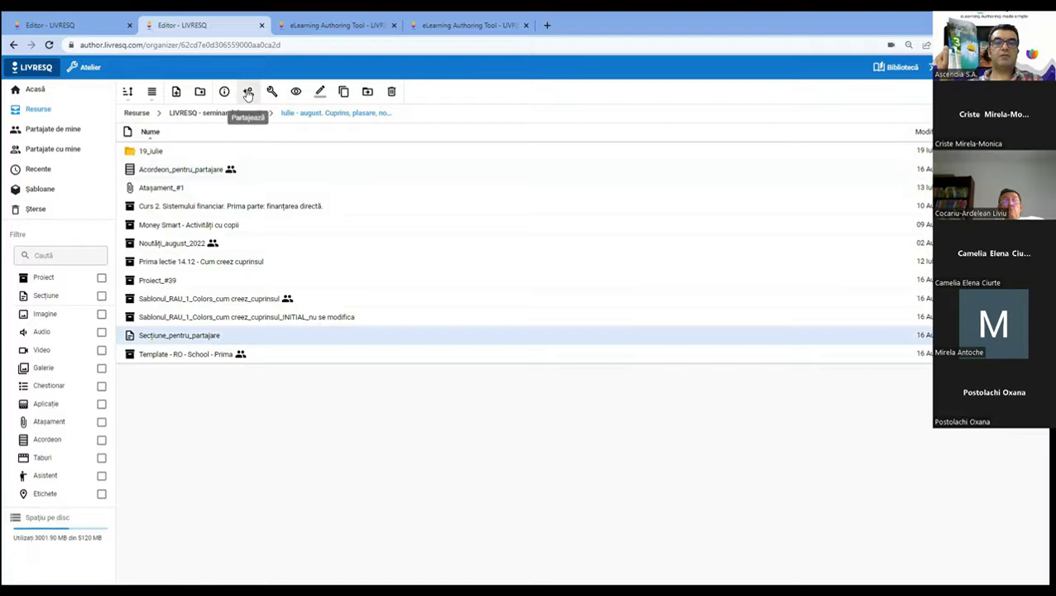
left_click(248, 92)
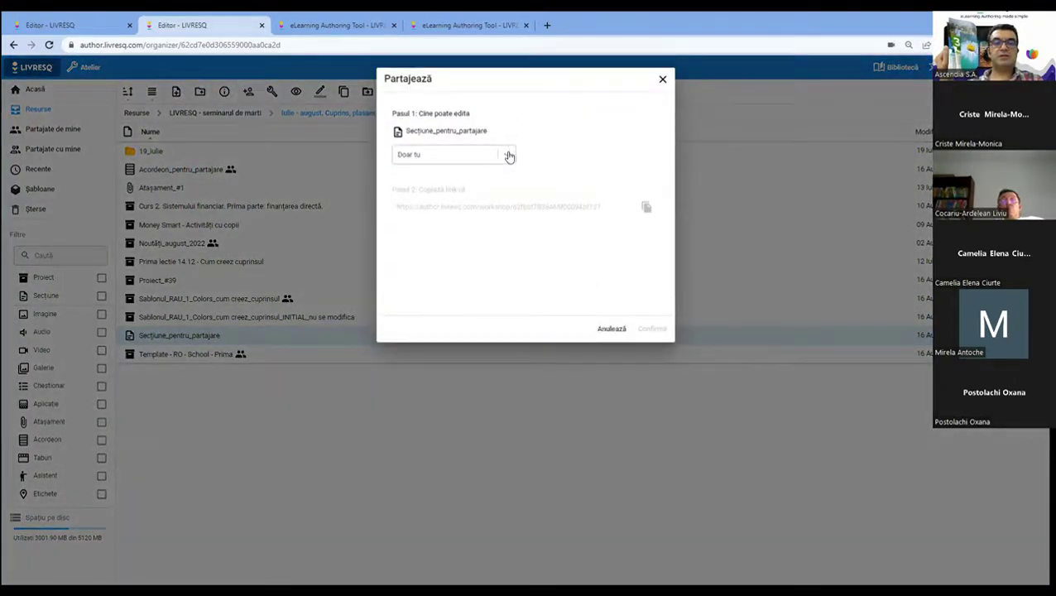
left_click(506, 154)
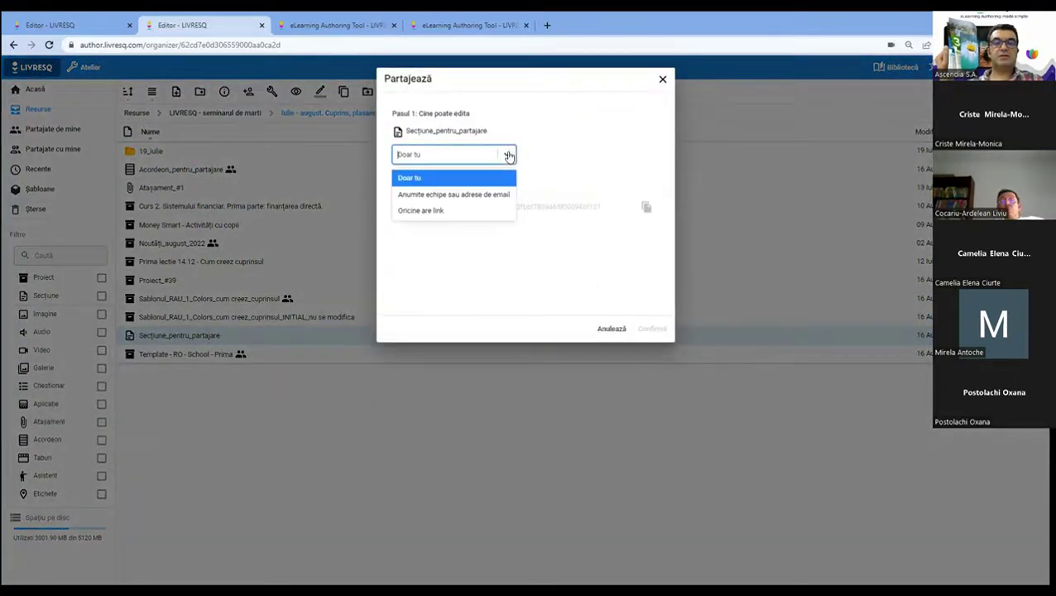
left_click(453, 195)
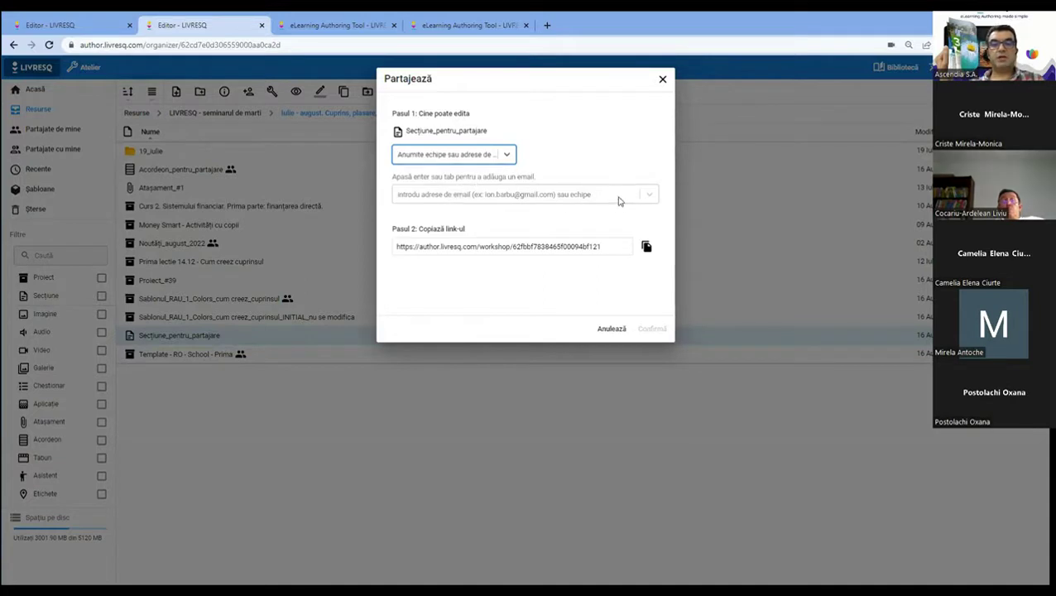
left_click(647, 194)
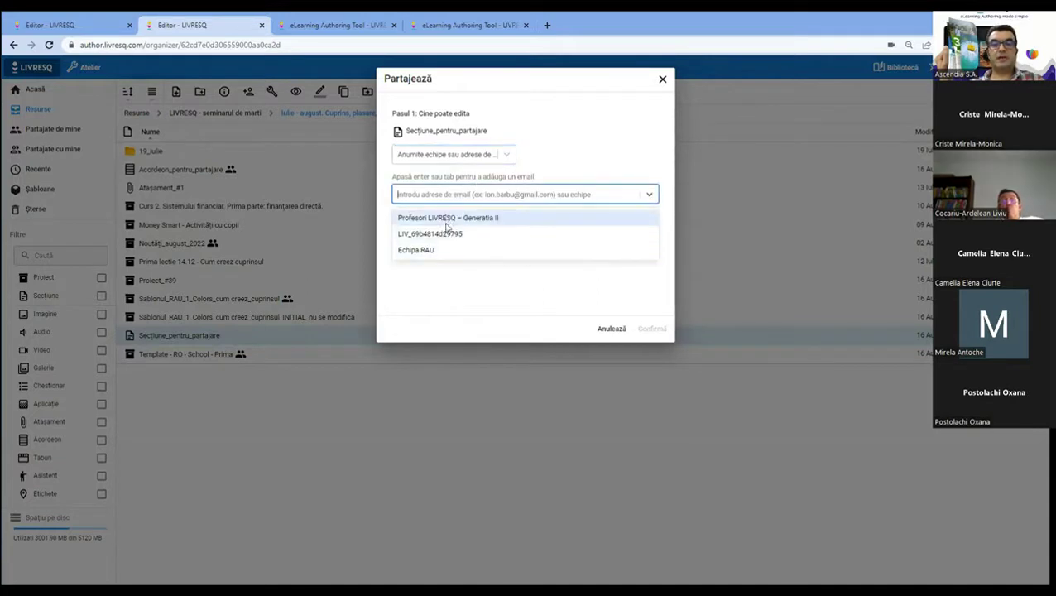
left_click(629, 151)
- Set the section's editing access to Oricine are link and confirm the sharing
left_click(502, 155)
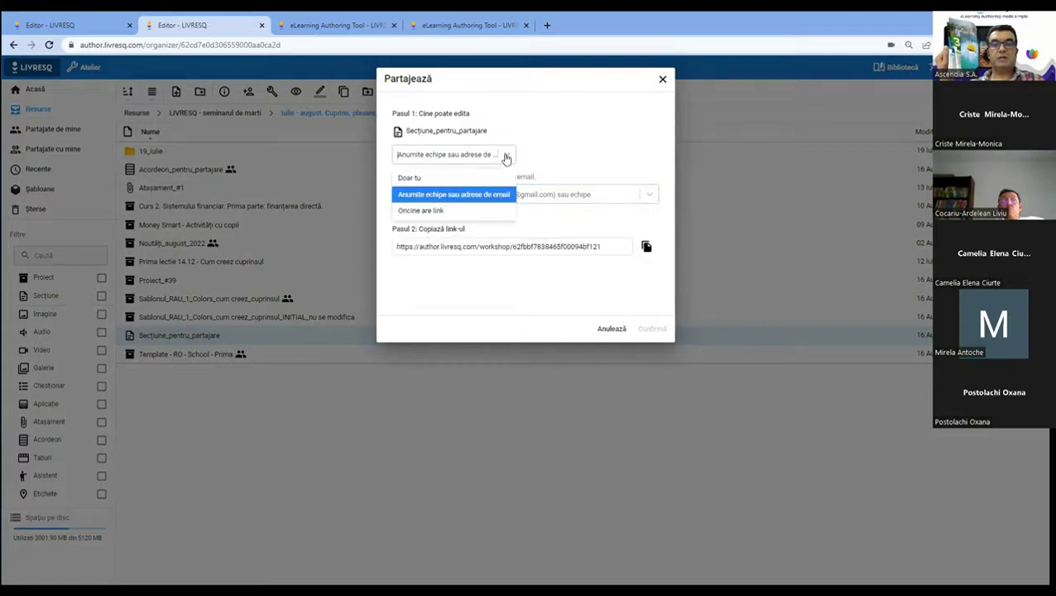
left_click(459, 211)
left_click(651, 329)
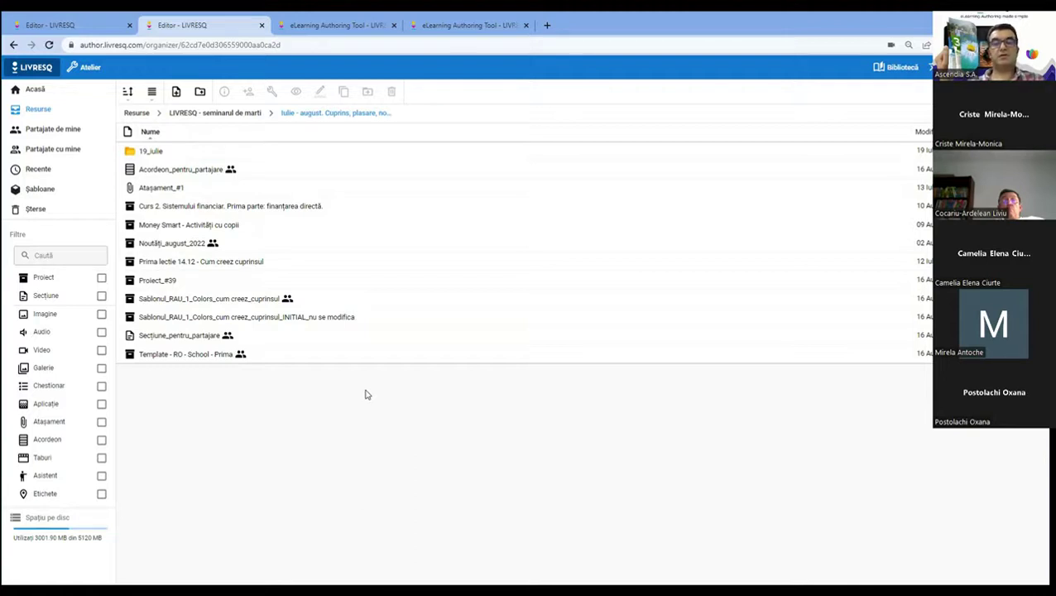
- Stop sharing Acordeon_pentru_partajare by setting its editing access to Doar tu and confirming
left_click(208, 170)
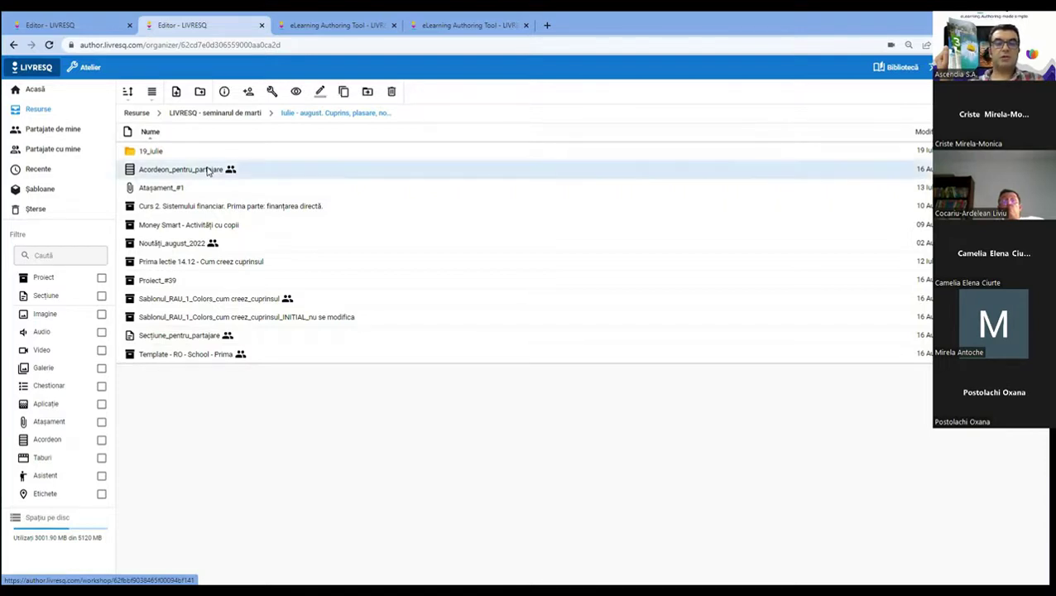
left_click(248, 94)
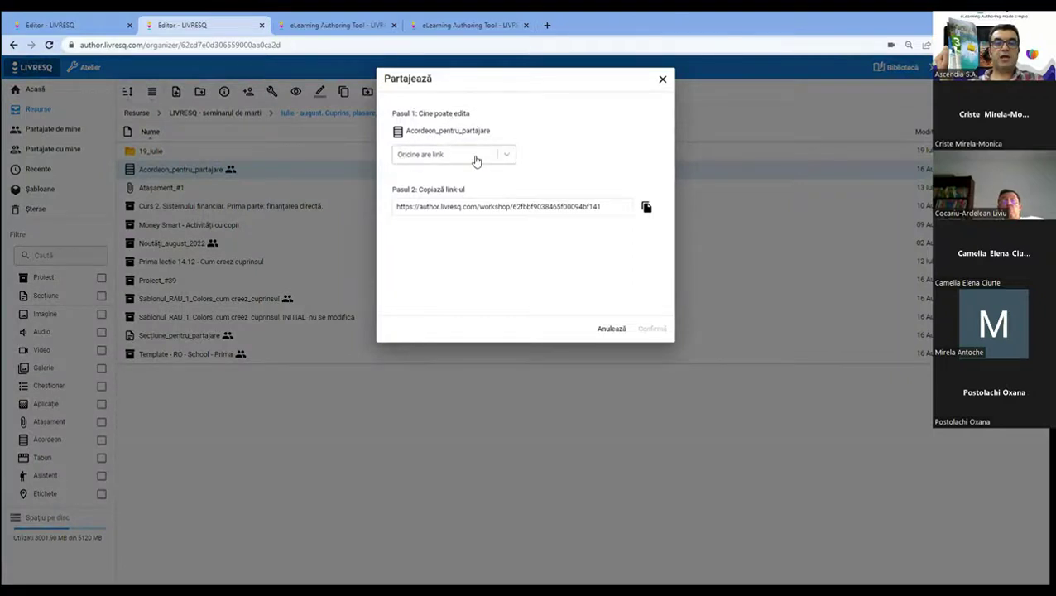
left_click(503, 159)
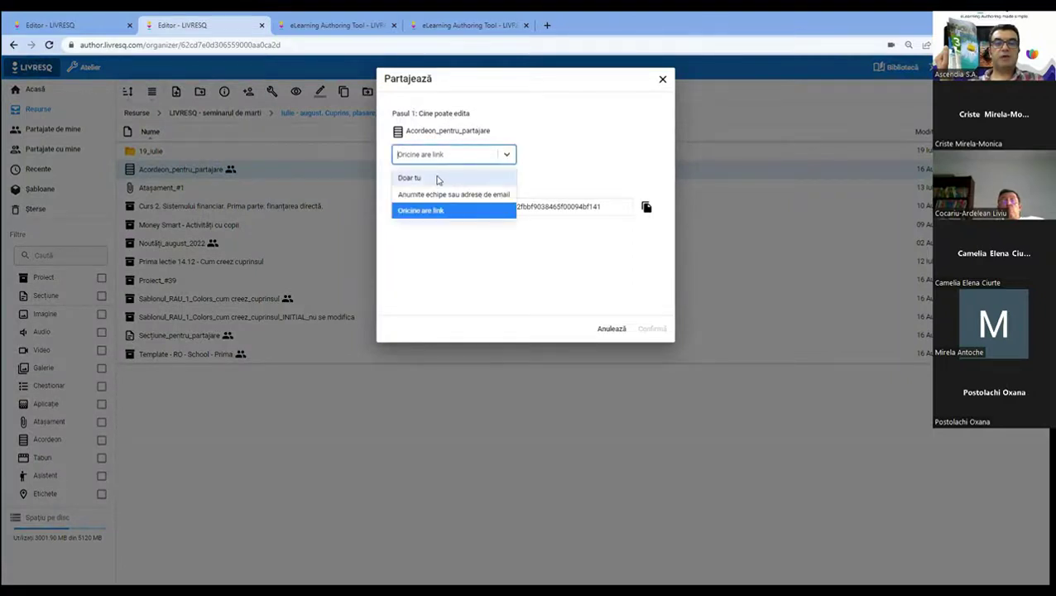
left_click(438, 178)
left_click(652, 331)
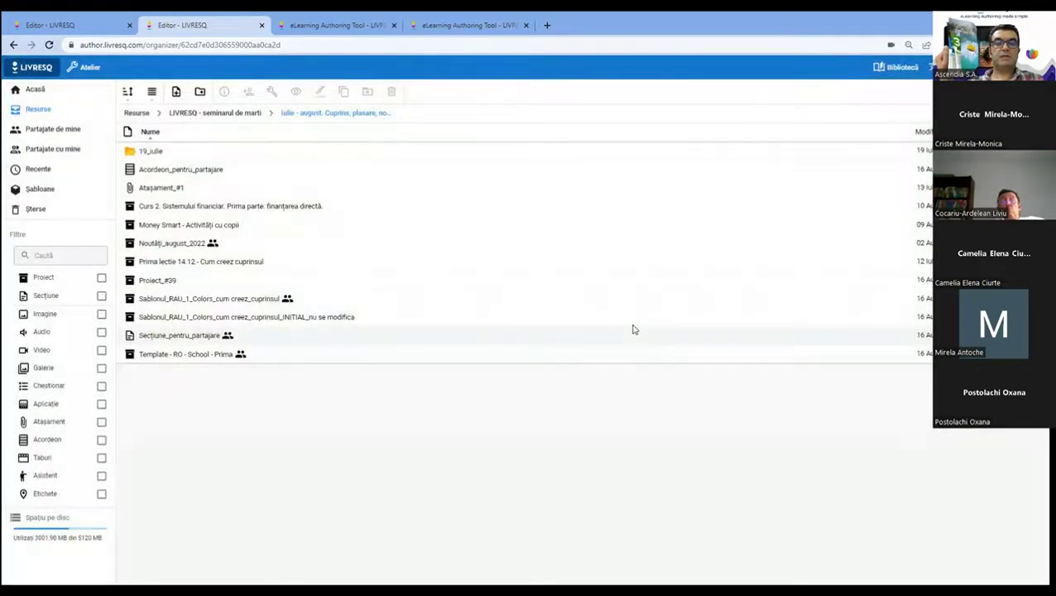
- Stop sharing Secțiune_pentru_partajare by setting its editing access to Doar tu and confirming
left_click(232, 341)
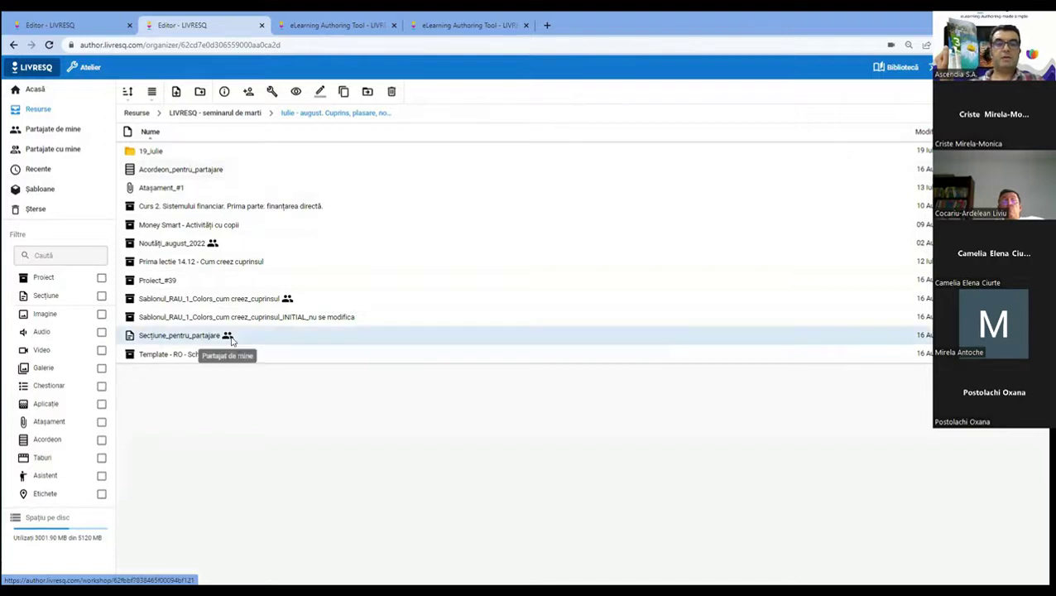
left_click(230, 337)
left_click(508, 154)
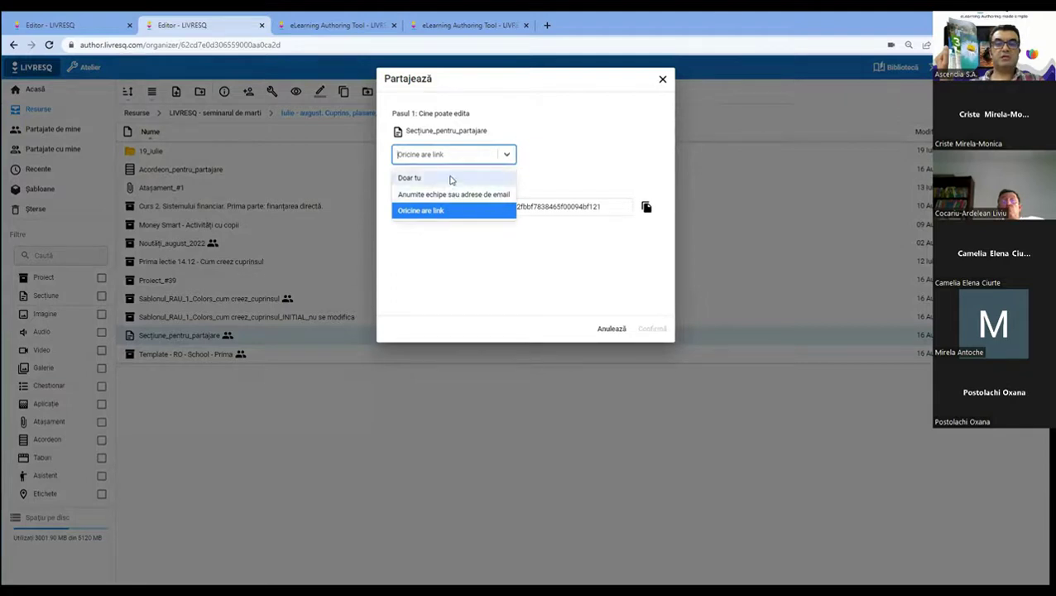
left_click(436, 179)
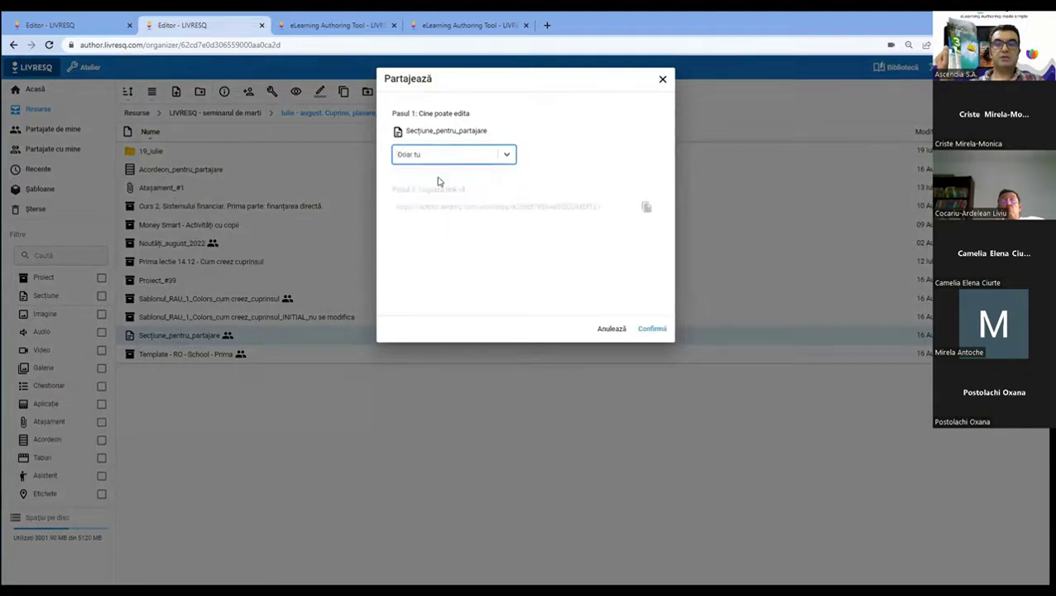
left_click(653, 330)
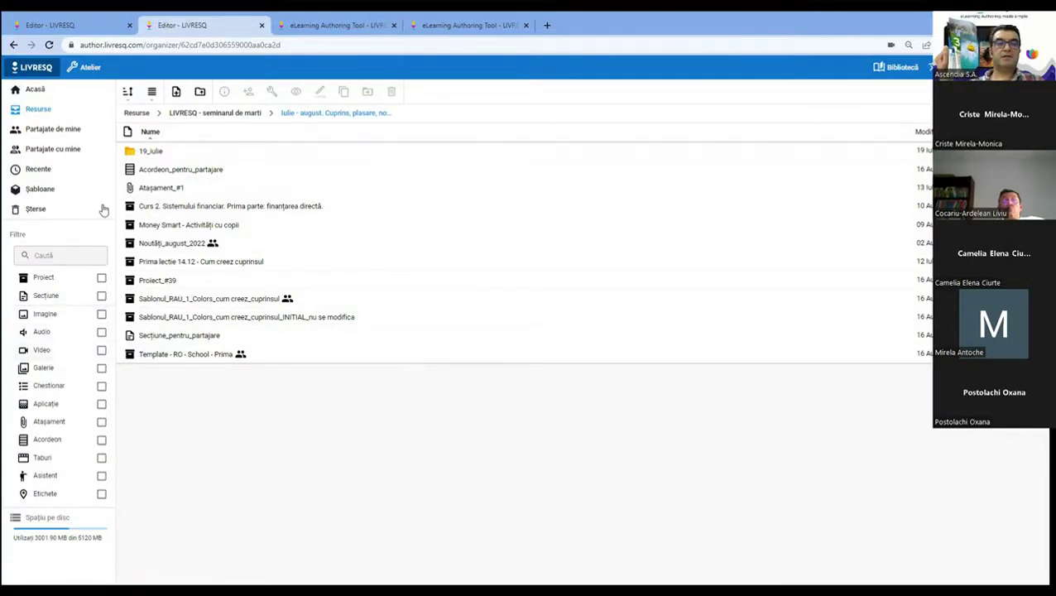
- Look through the resources shared with this account and the full list of resources it shares with others
left_click(60, 153)
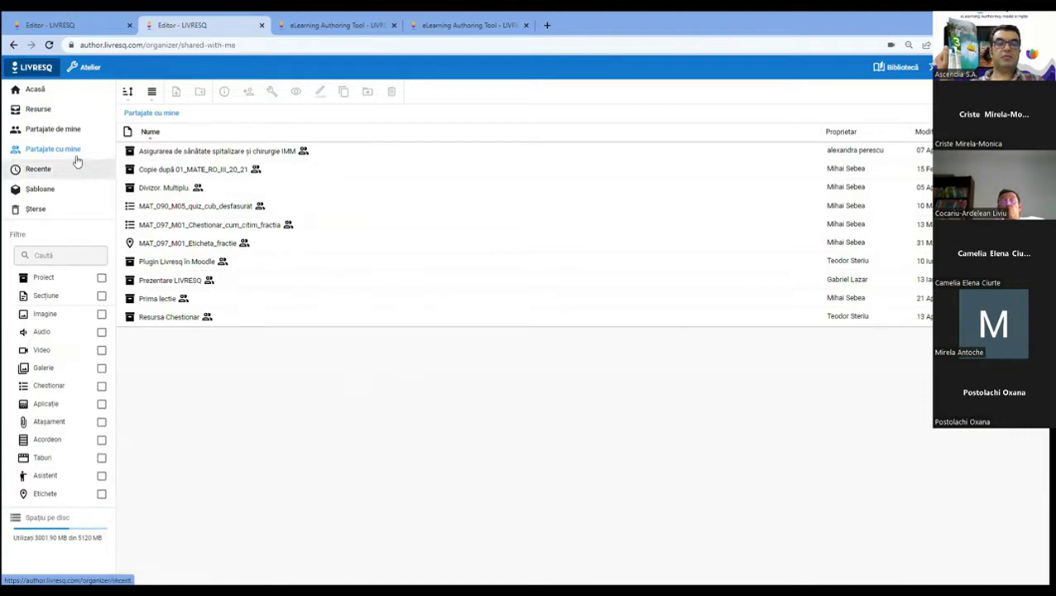
left_click(56, 130)
scroll(364, 268, "down", 1)
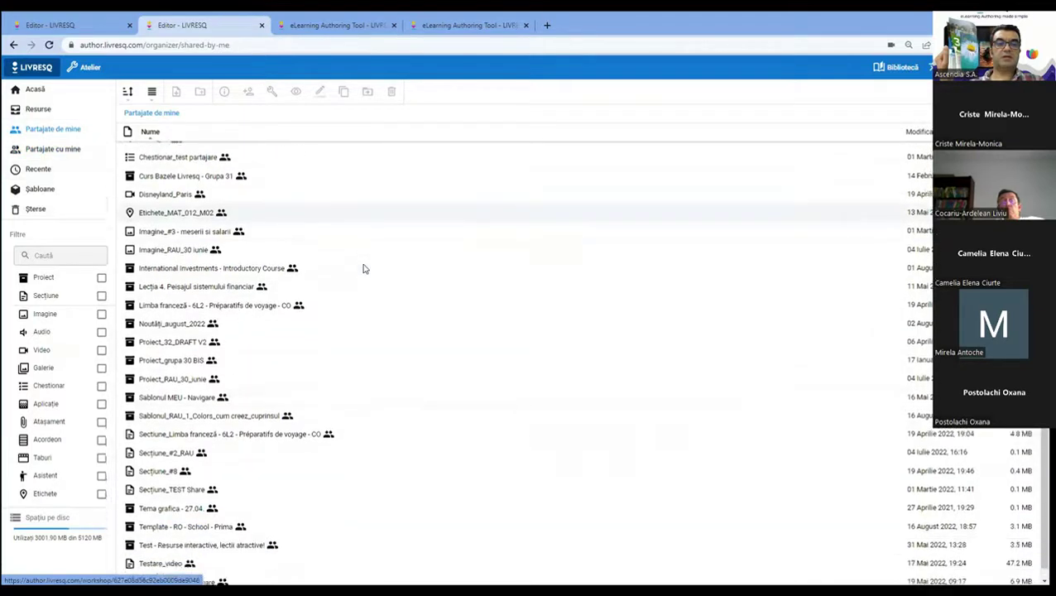
scroll(331, 281, "up", 1)
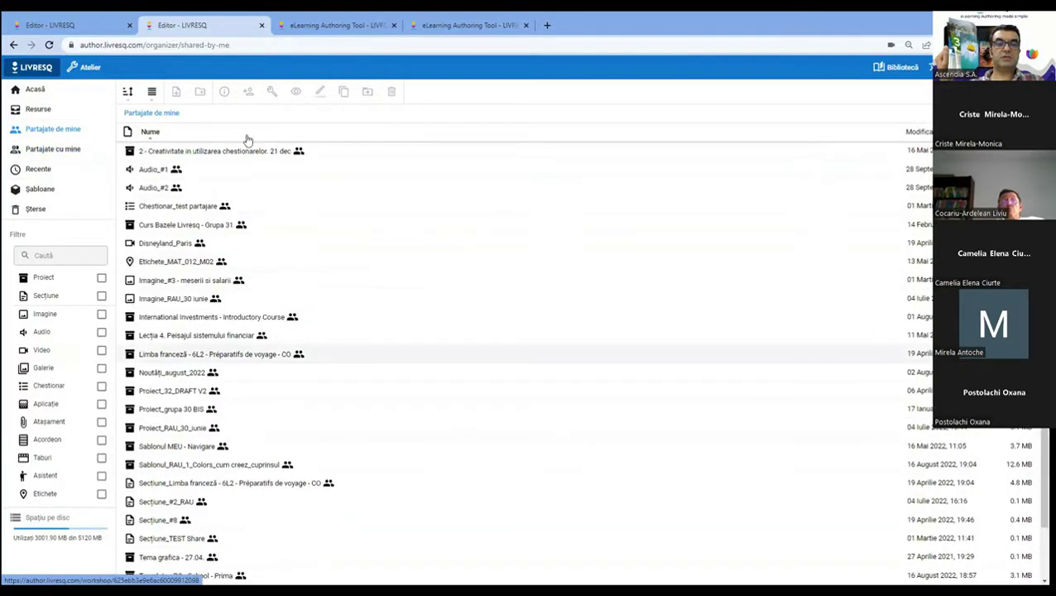
- Duplicate the Prima lectie project from Partajate cu mine and select its new copy among the own resources
left_click(56, 150)
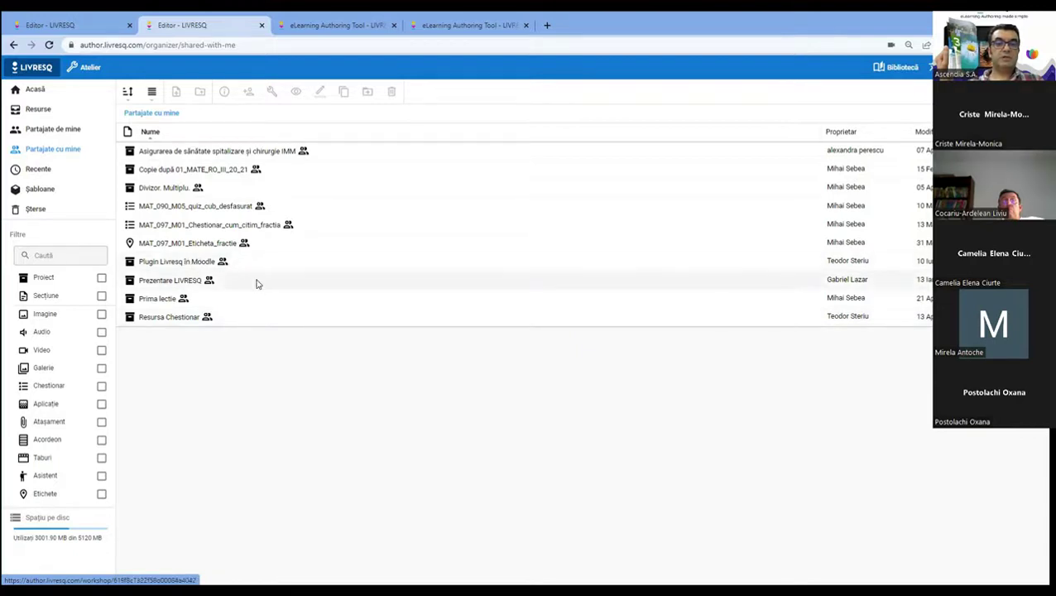
left_click(160, 299)
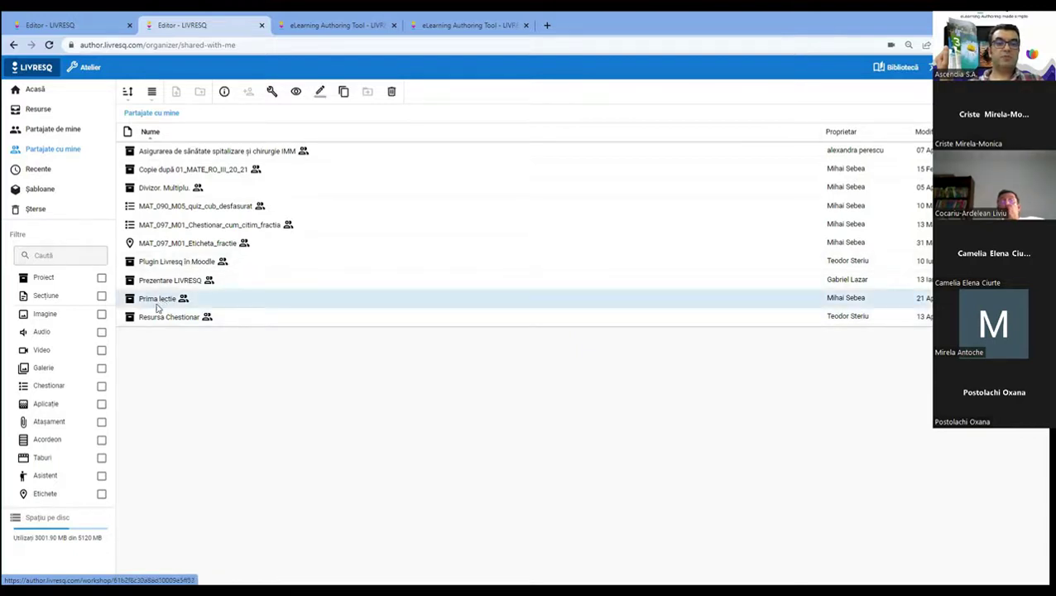
left_click(344, 93)
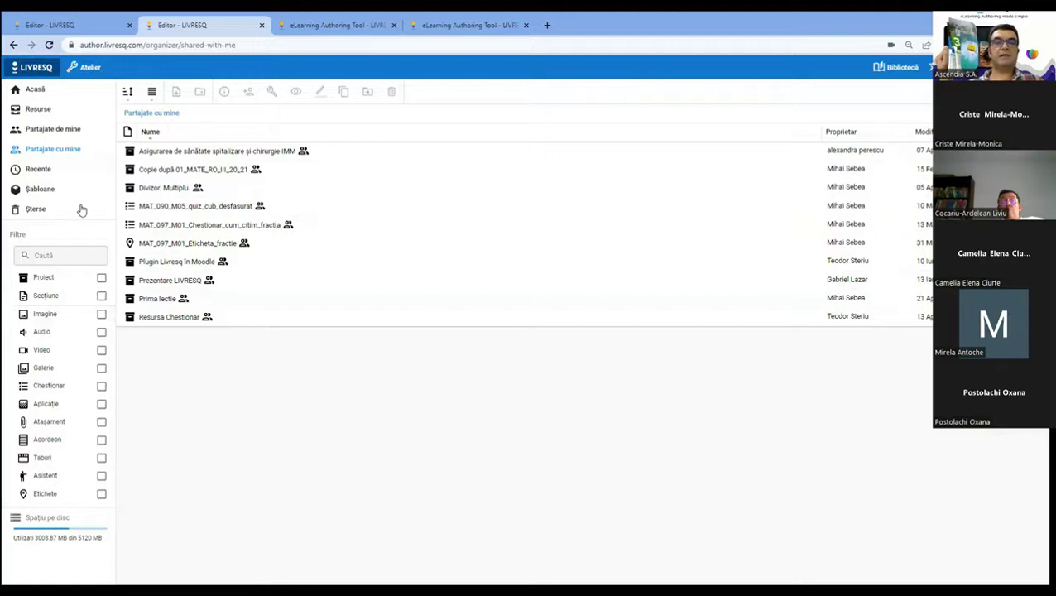
left_click(35, 114)
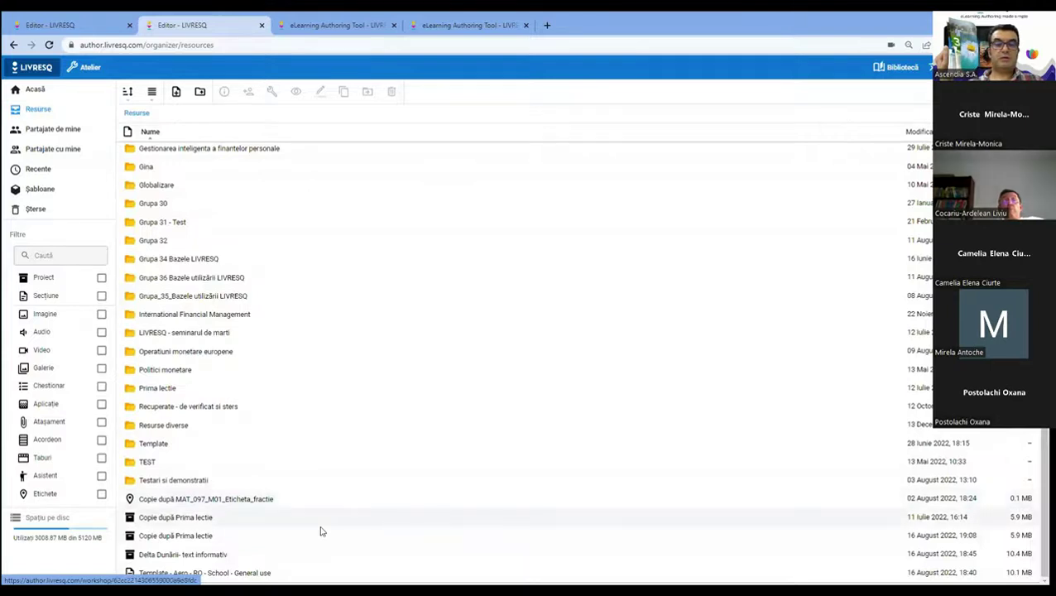
left_click(178, 538)
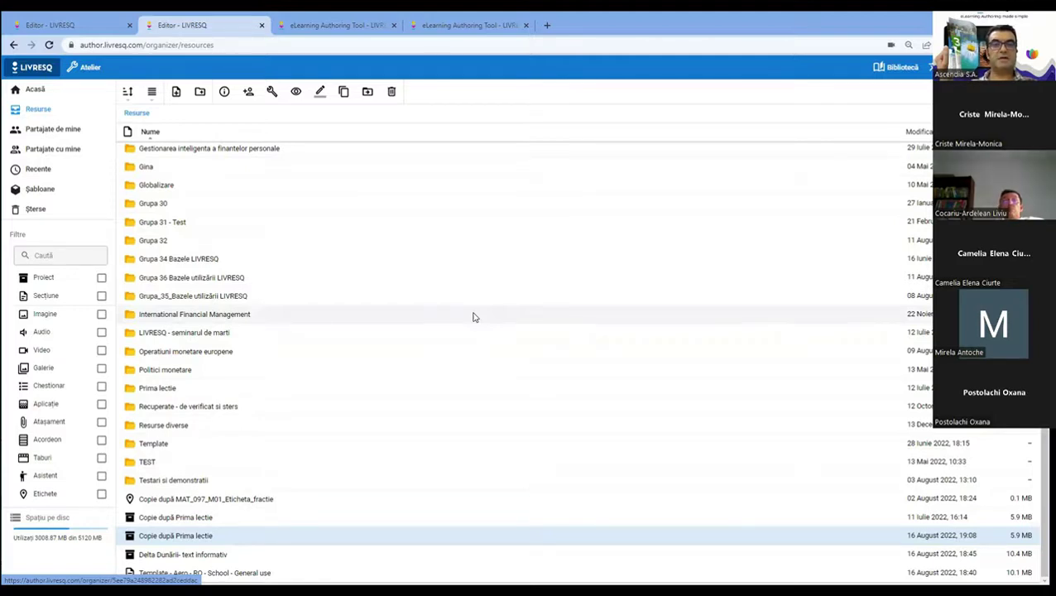
- Switch to the LIVRESQ website and open its subscription purchase page
left_click(355, 27)
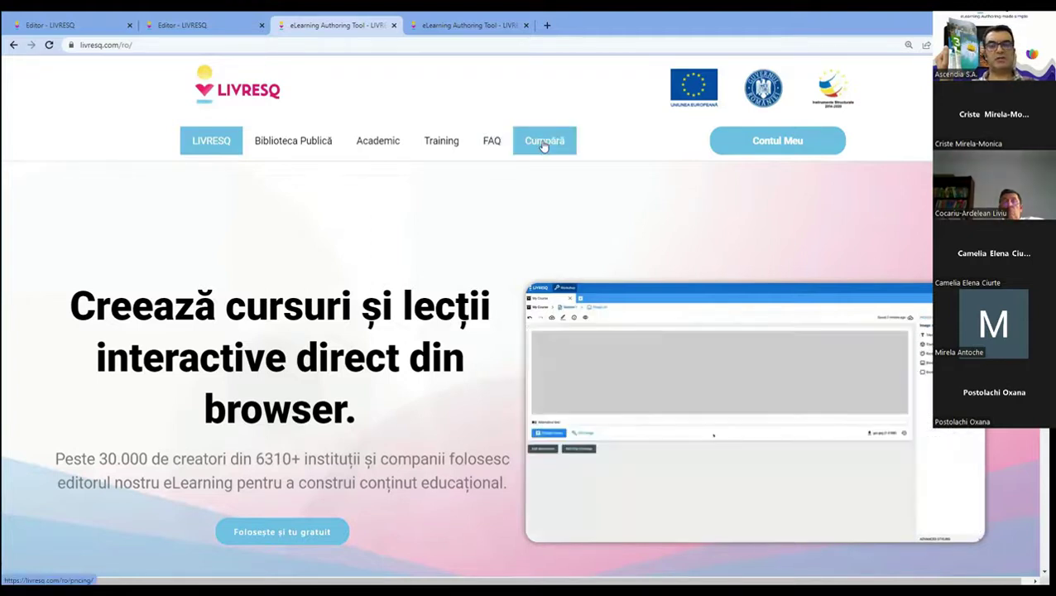
left_click(544, 144)
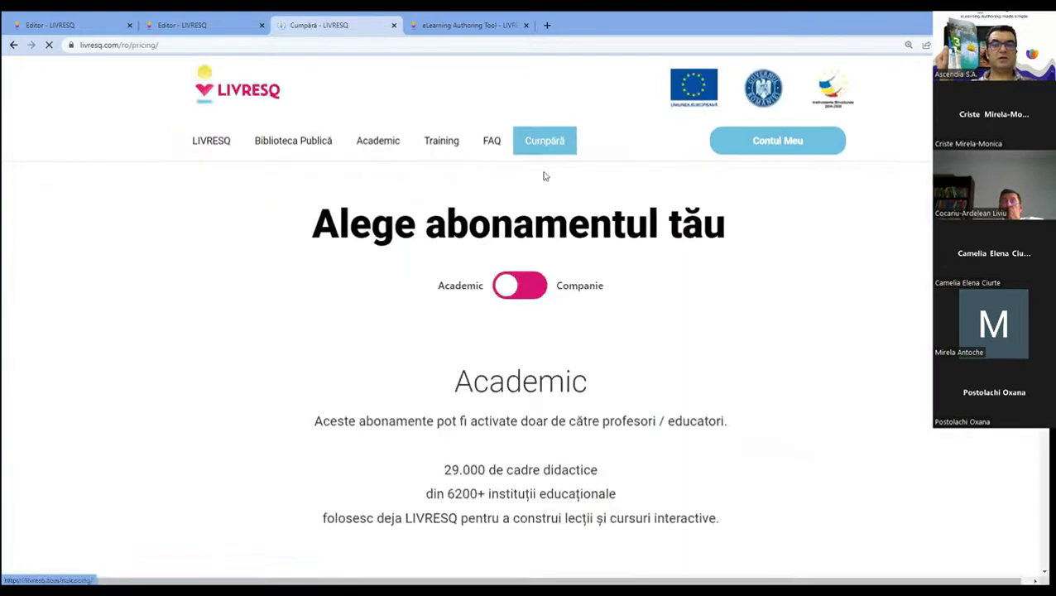
scroll(589, 268, "down", 1)
scroll(590, 269, "down", 2)
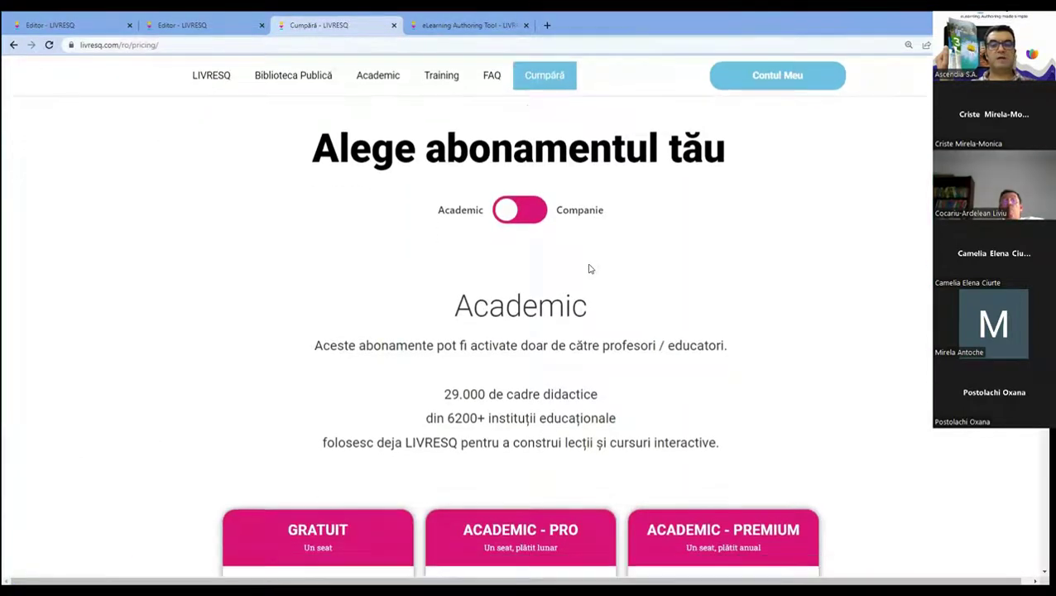
scroll(590, 268, "up", 1)
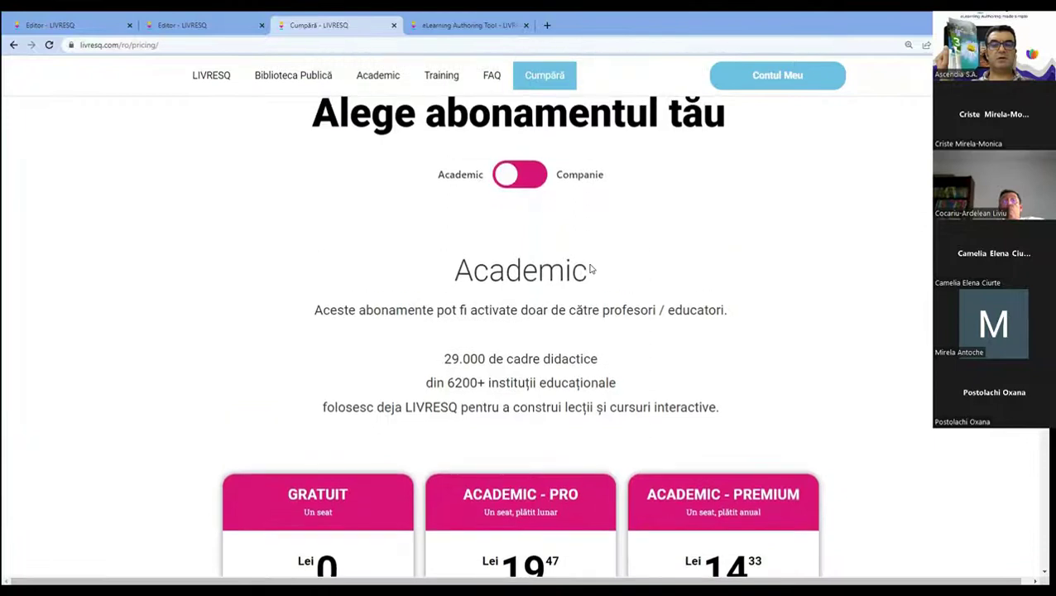
- Compare the Academic and Companie subscription categories and look through the Companie plans down to ENTERPRISE
left_click(516, 180)
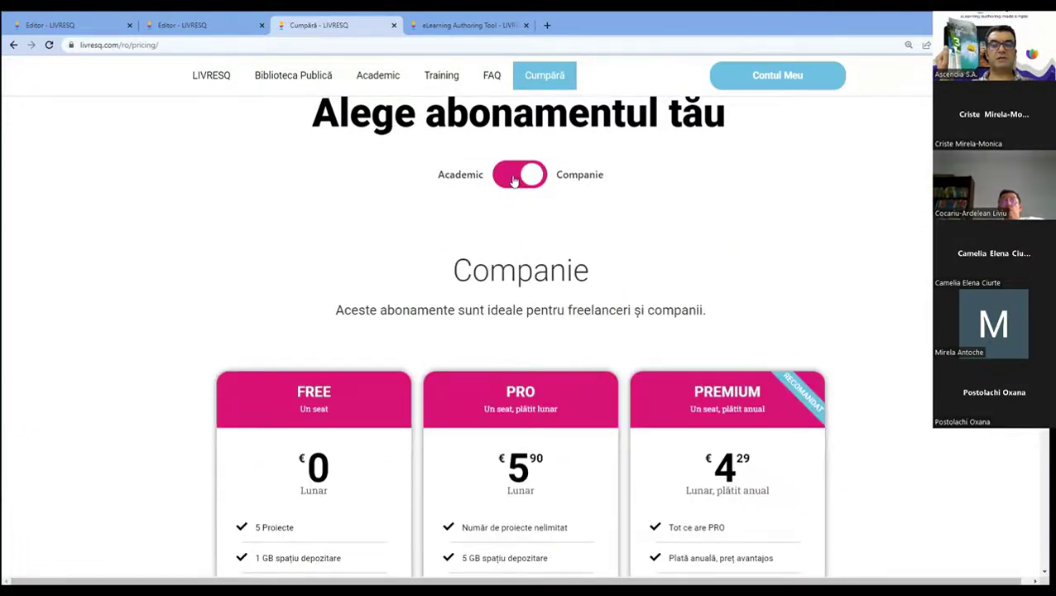
left_click(513, 180)
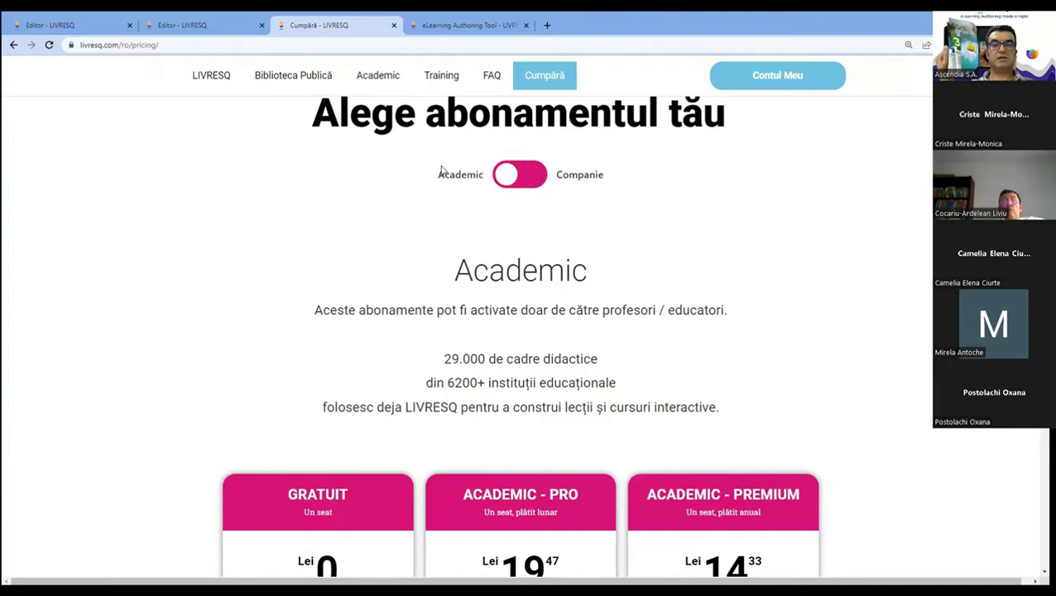
scroll(469, 208, "up", 1)
left_click(520, 225)
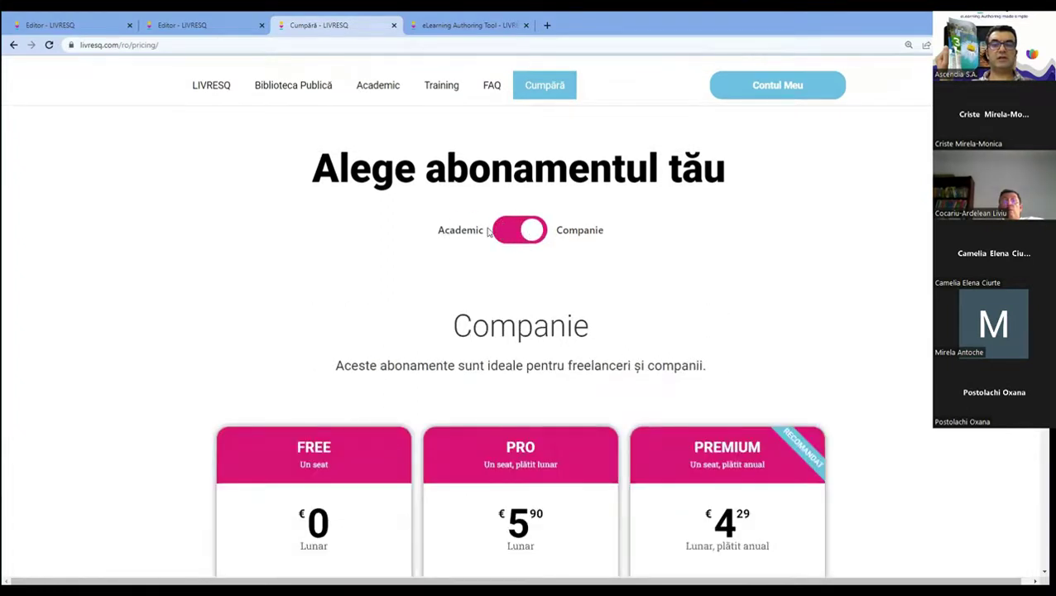
scroll(479, 252, "down", 10)
scroll(508, 271, "down", 6)
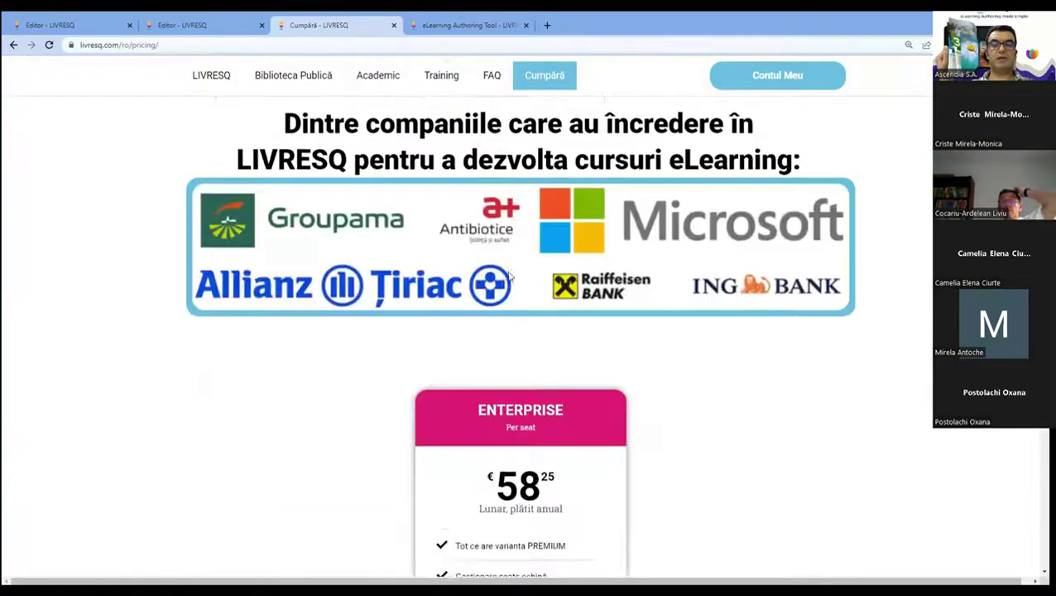
scroll(509, 275, "up", 10)
scroll(509, 279, "up", 3)
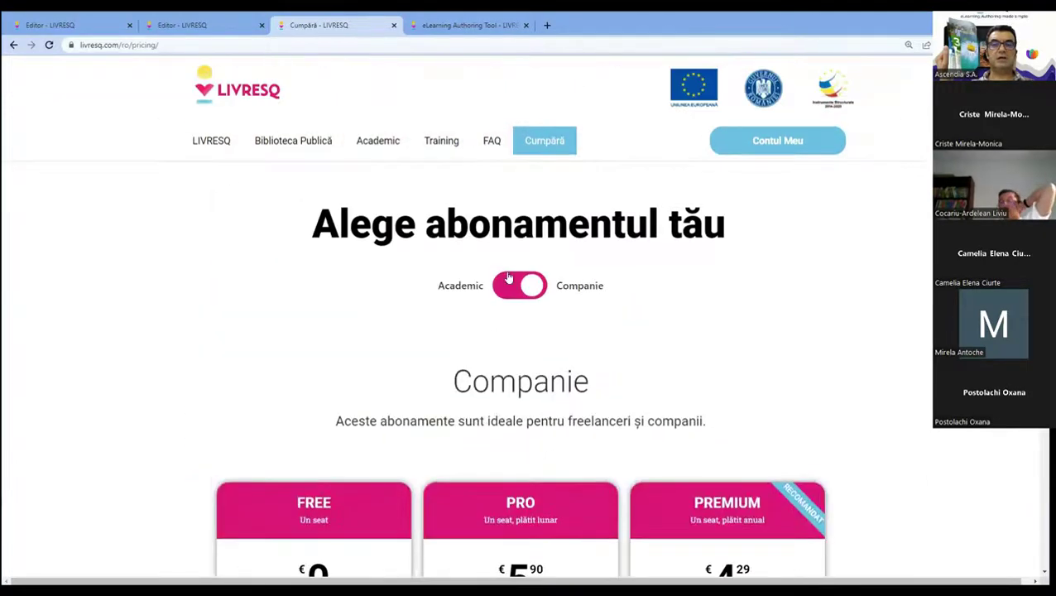
- Set the subscription category back to Academic and bring up the features of its three plans
left_click(508, 288)
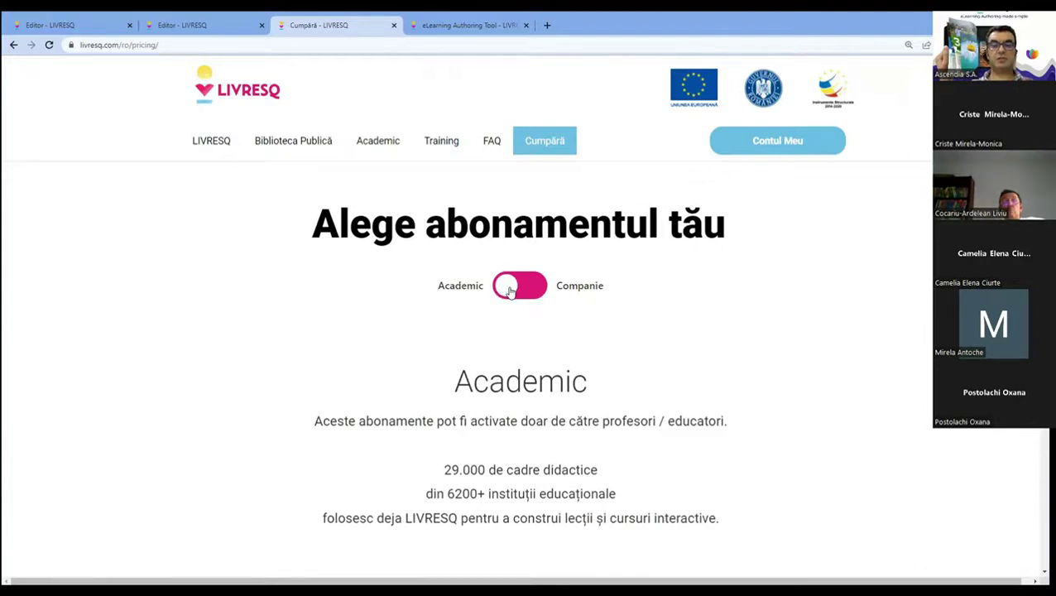
left_click(508, 290)
left_click(511, 291)
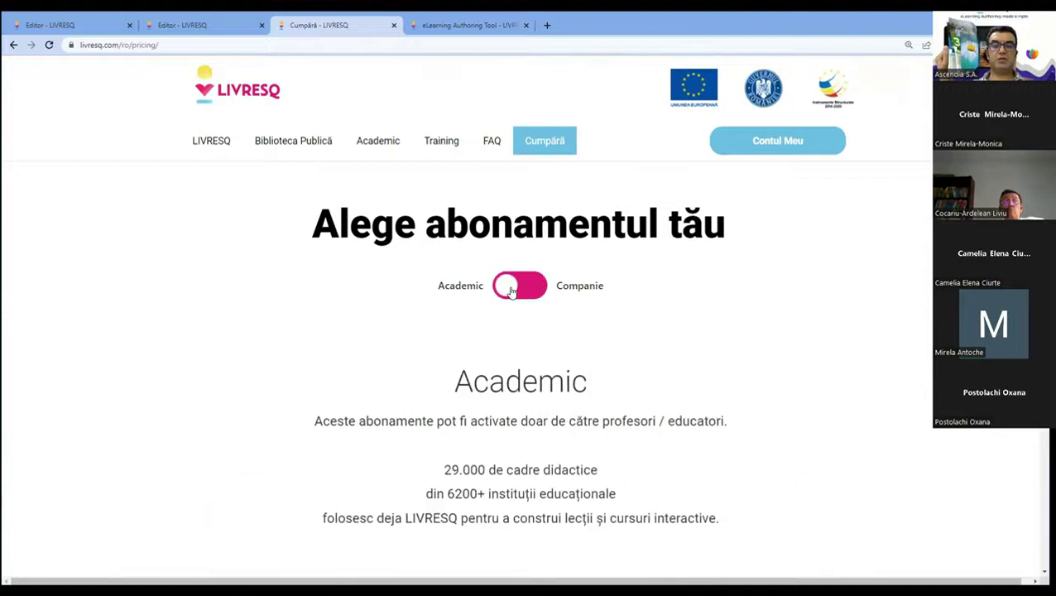
scroll(511, 291, "down", 2)
scroll(511, 292, "down", 3)
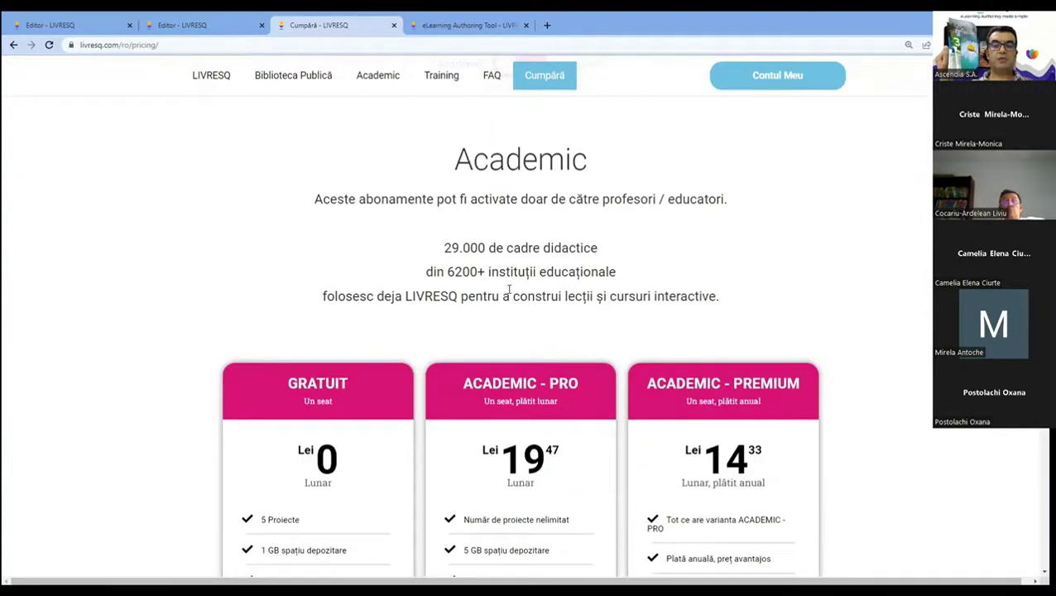
scroll(508, 288, "down", 2)
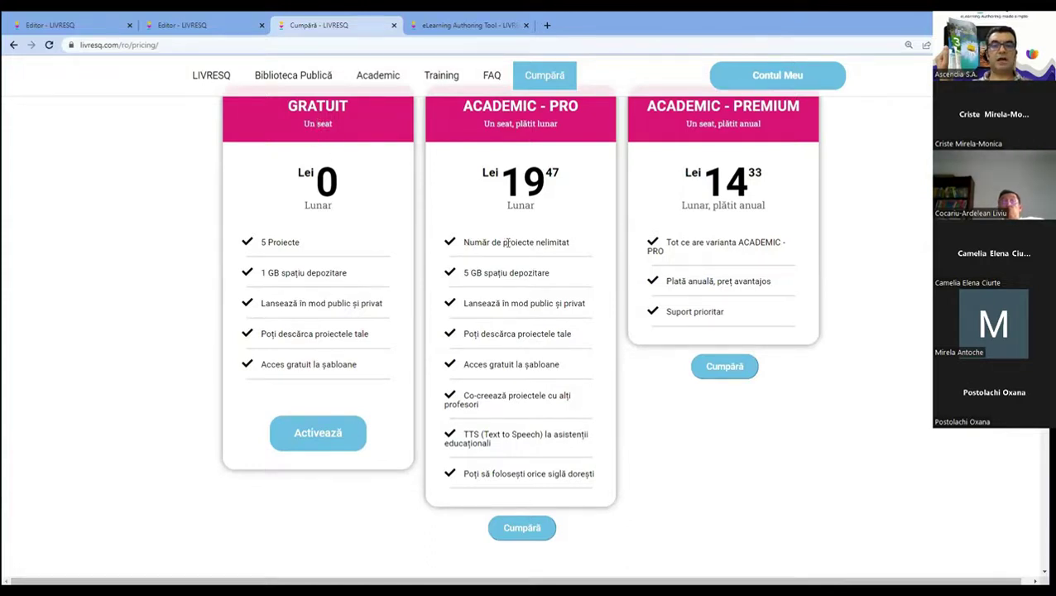
- Highlight the ACADEMIC - PRO plan's features one by one, from unlimited projects to using any logo
left_click_drag(462, 242, 571, 242)
left_click_drag(461, 273, 576, 274)
left_click_drag(460, 302, 584, 303)
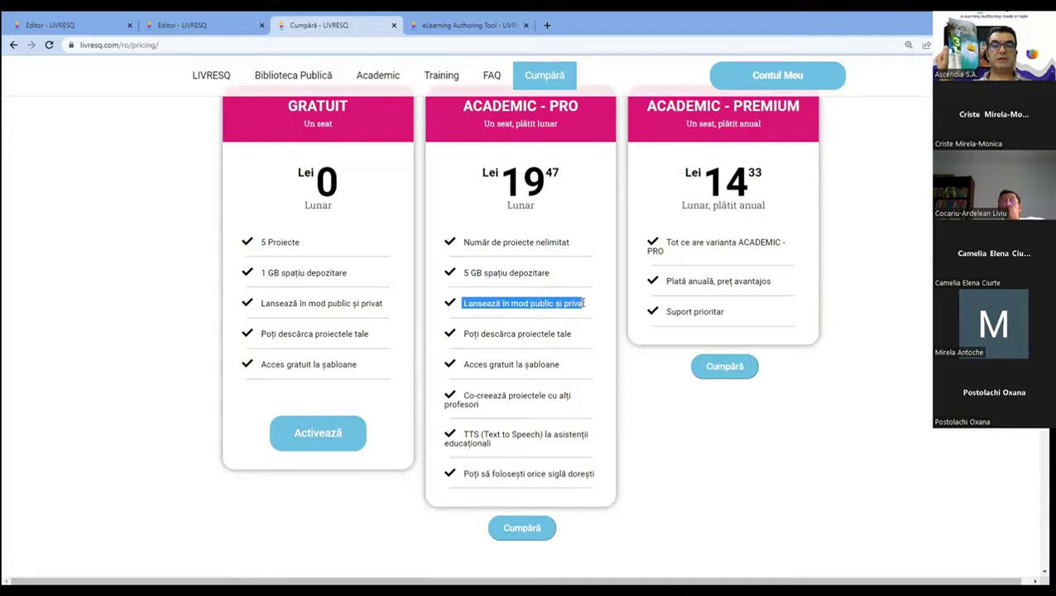
left_click(464, 333)
left_click_drag(464, 334, 574, 331)
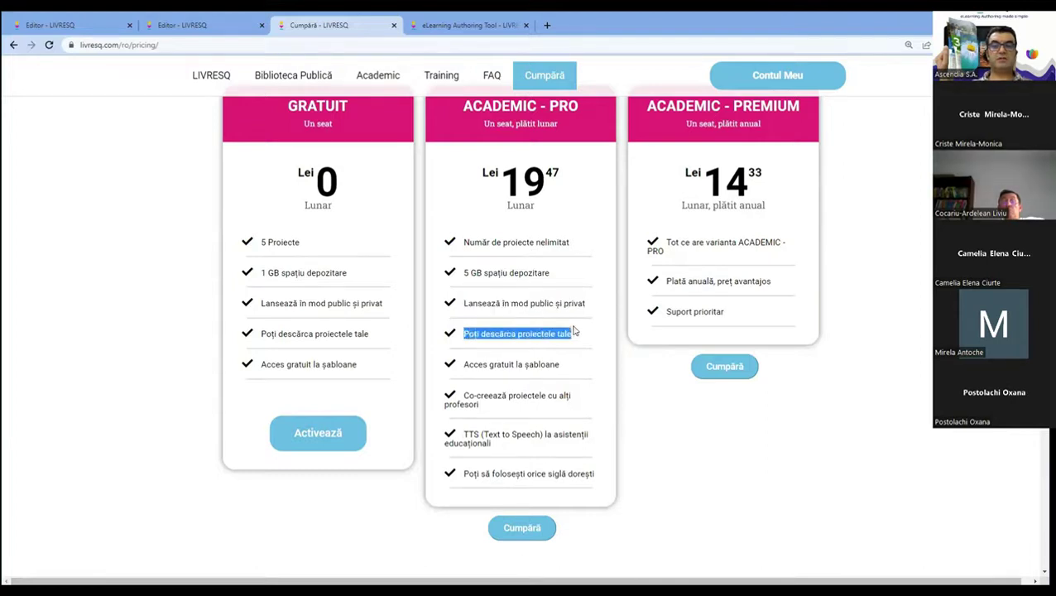
left_click(485, 365)
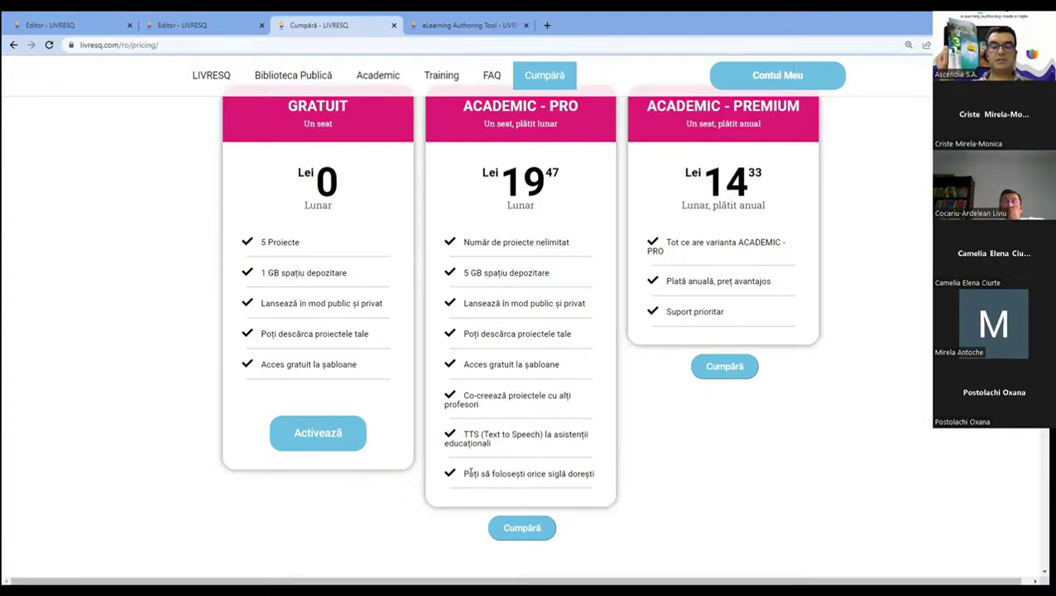
left_click_drag(463, 472, 606, 481)
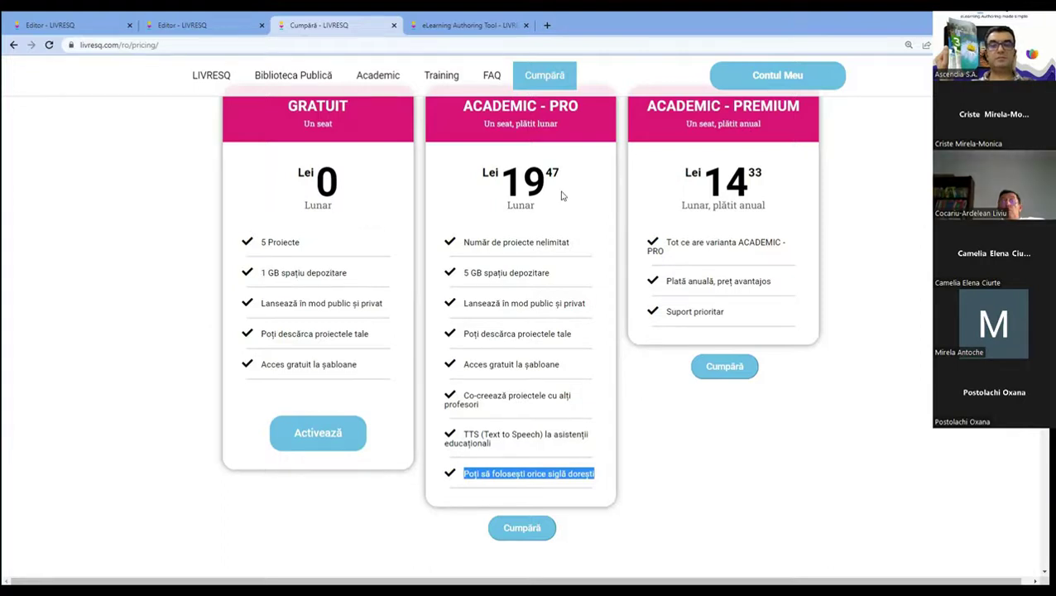
- Highlight the monthly price of the ACADEMIC - PREMIUM plan, then clear the highlight
scroll(538, 217, "up", 1)
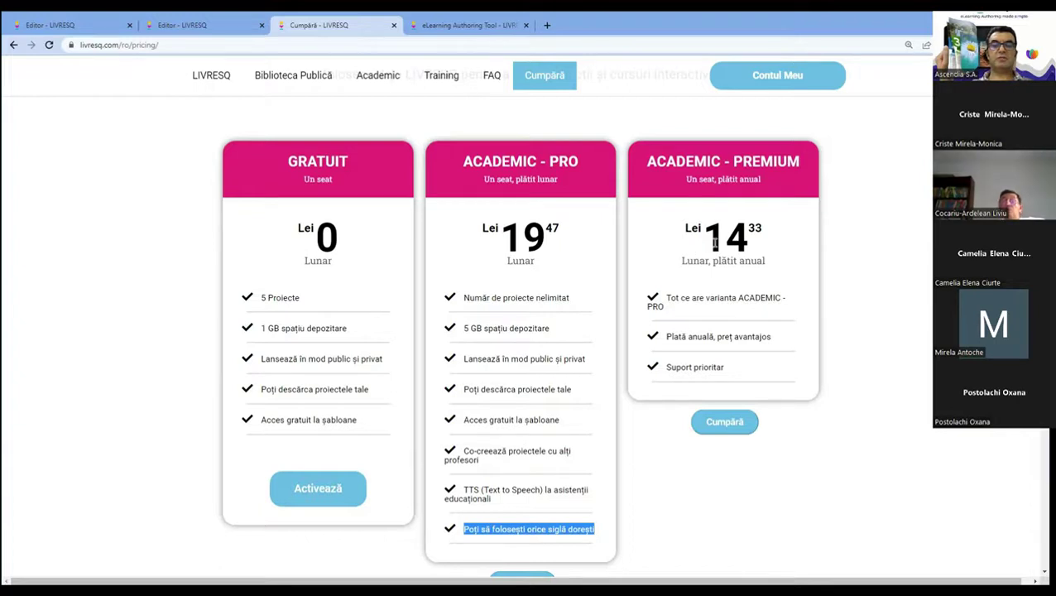
left_click_drag(705, 232, 765, 241)
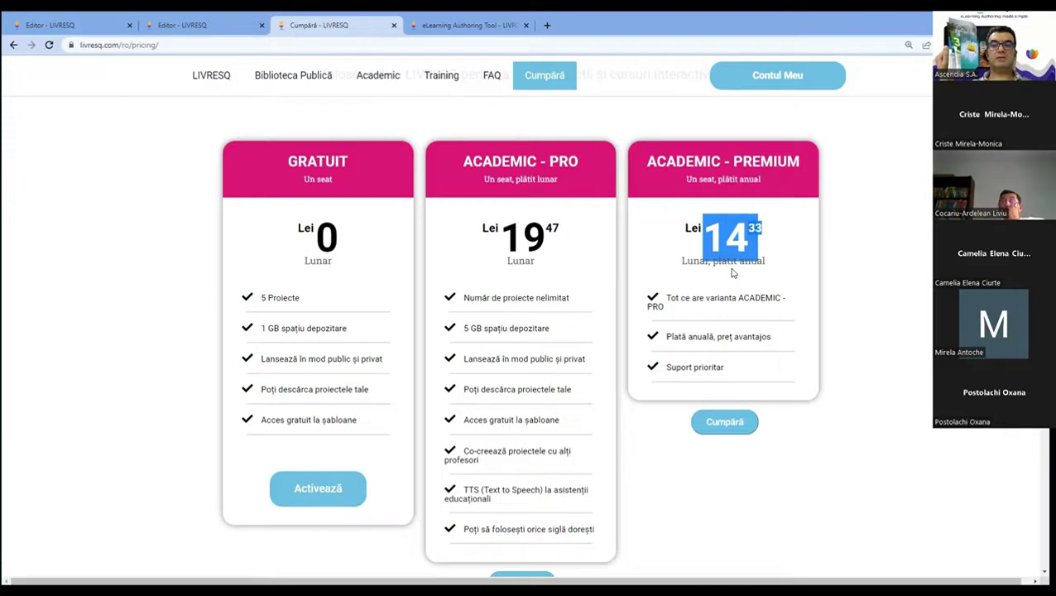
left_click(731, 273)
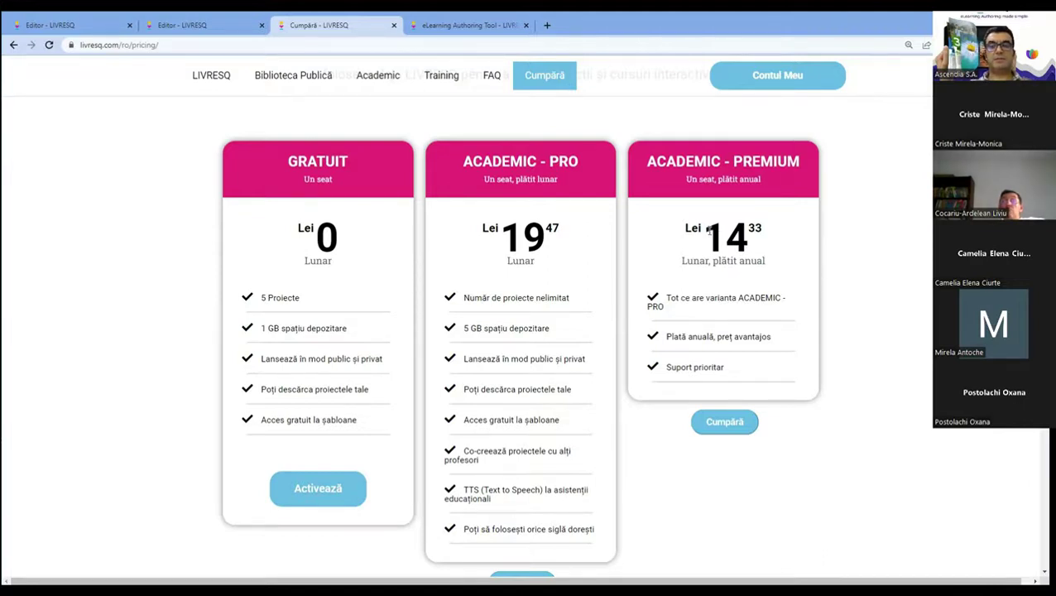
left_click_drag(705, 229, 747, 234)
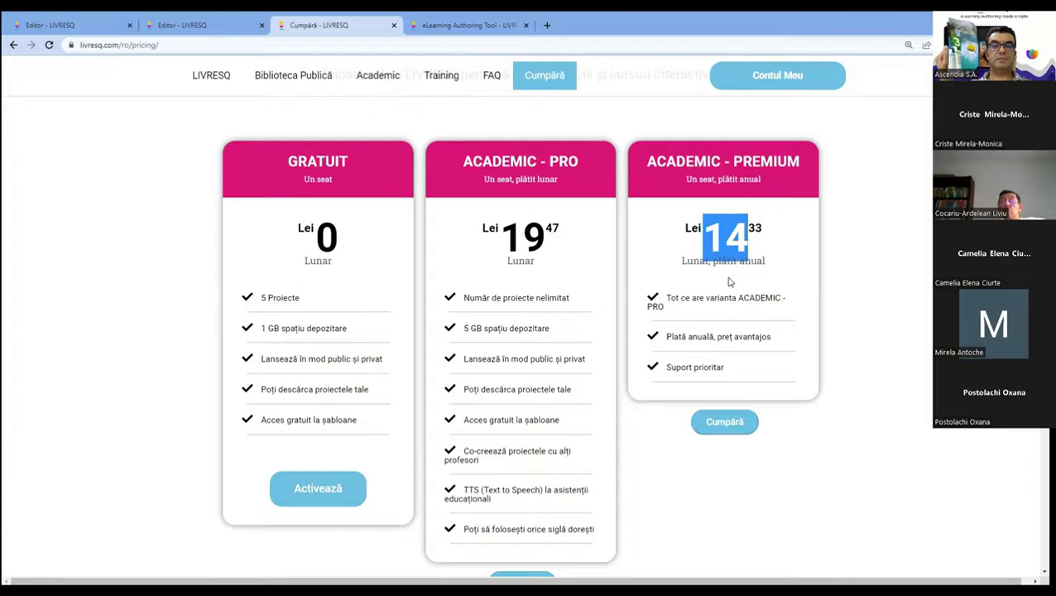
scroll(729, 282, "up", 1)
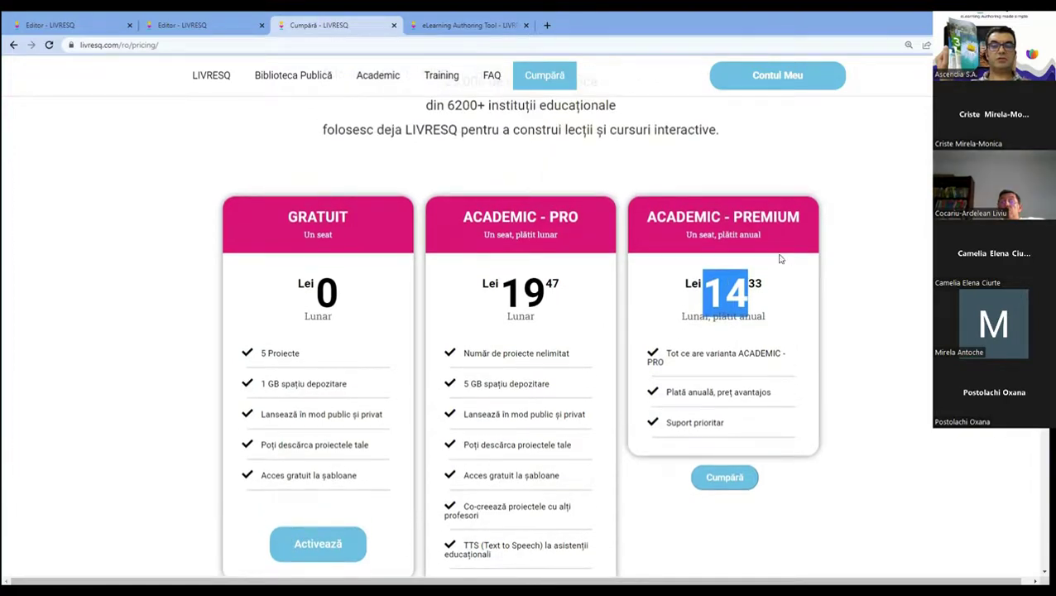
left_click(822, 269)
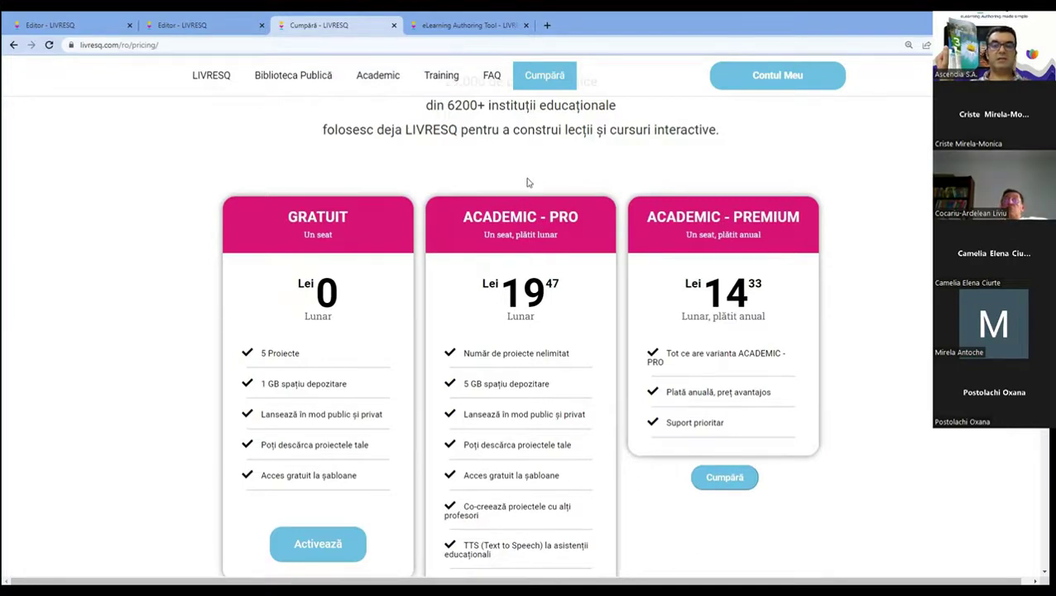
- Return to the Resurse list and open the project Template - RO - School - Prima from the July-August subfolder of LIVRESQ - seminarul de marti
scroll(528, 182, "up", 1)
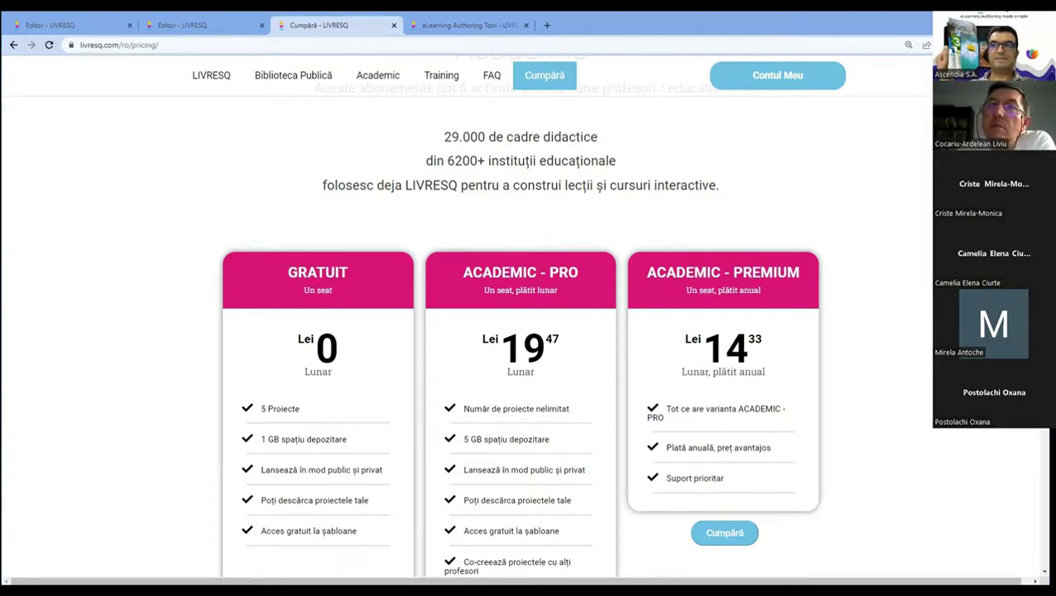
left_click(200, 28)
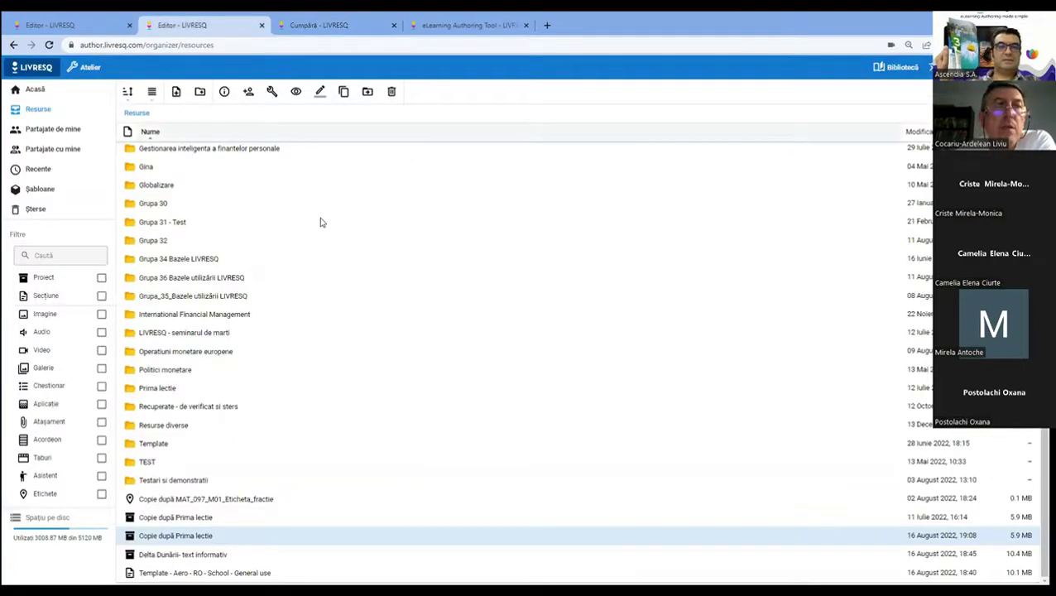
left_click(318, 24)
left_click(78, 25)
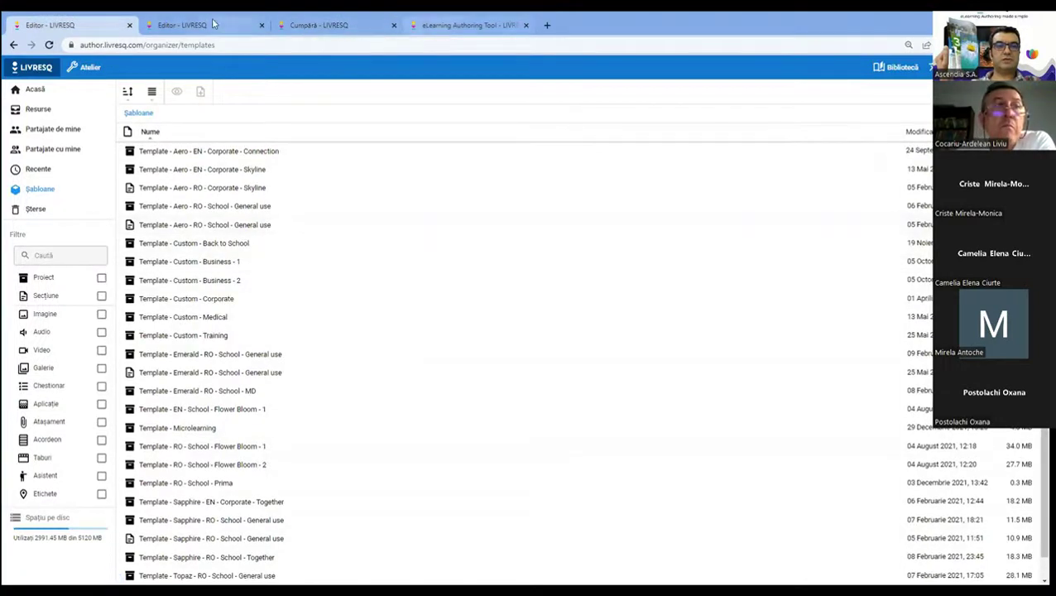
left_click(176, 26)
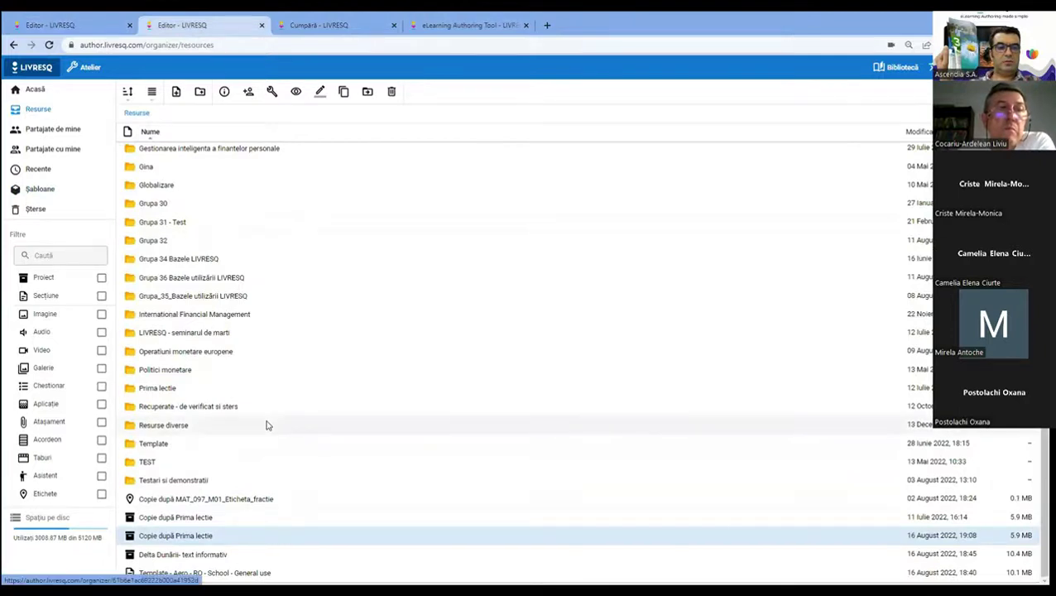
scroll(257, 414, "up", 3)
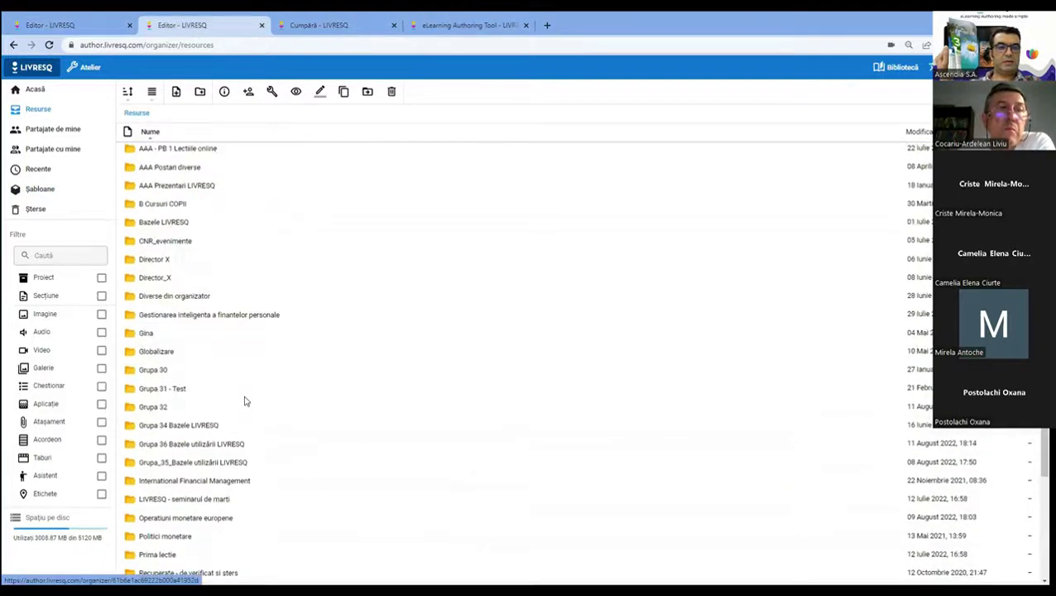
left_click(39, 111)
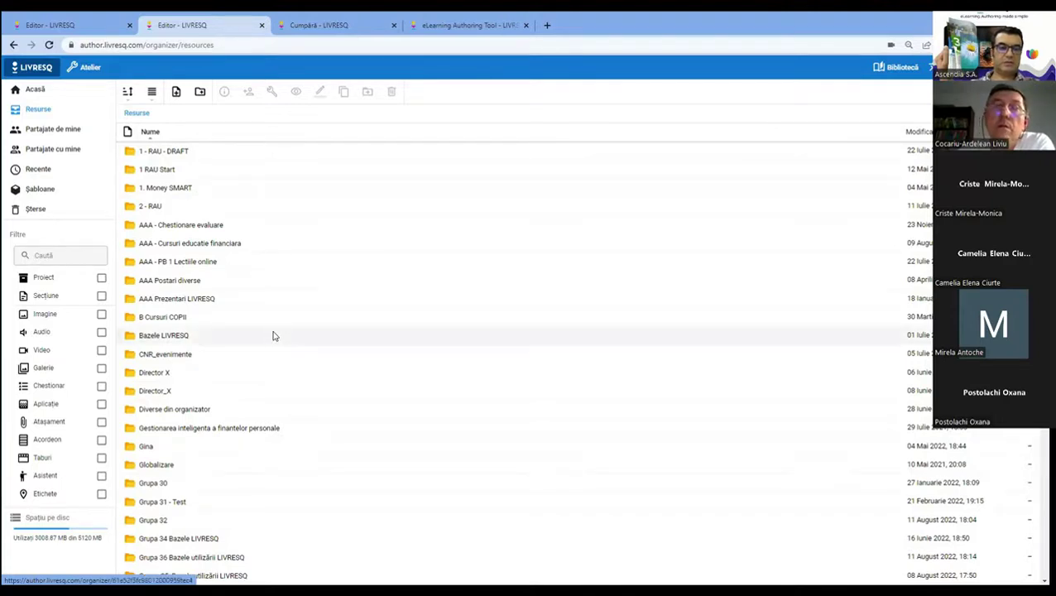
scroll(253, 388, "down", 1)
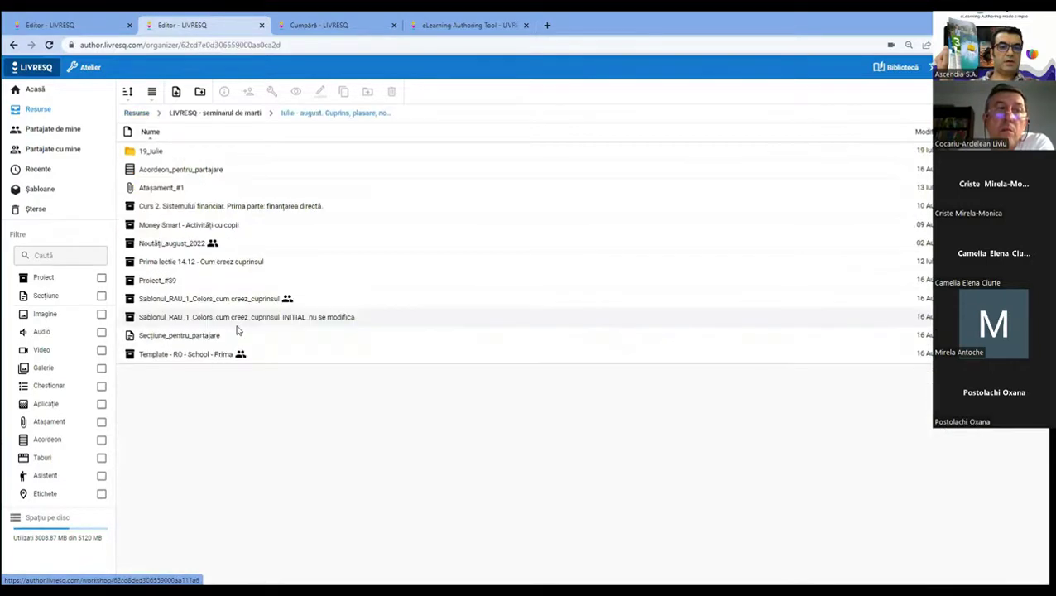
left_click(215, 355)
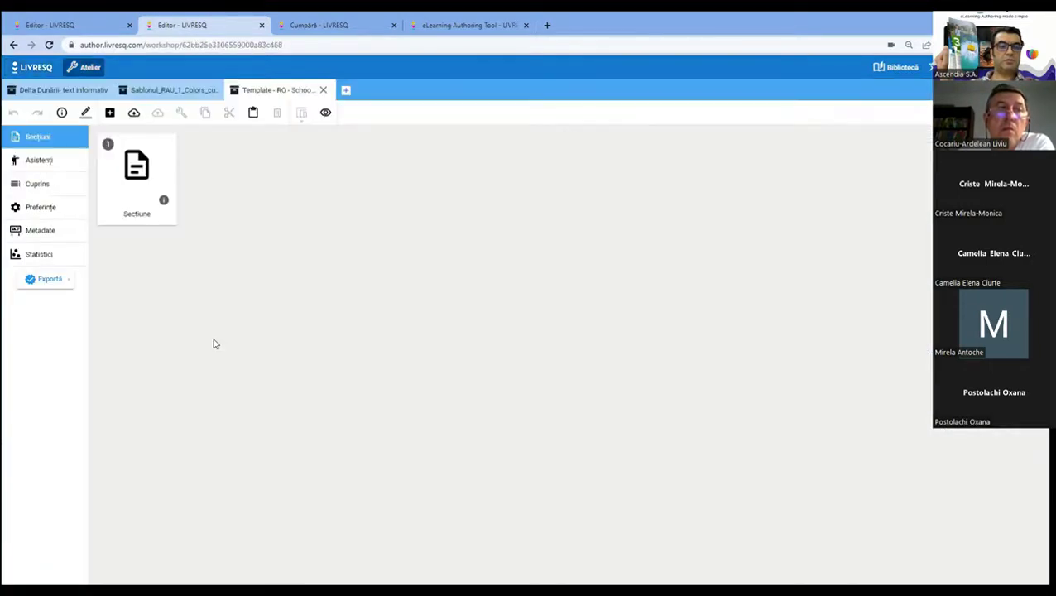
- Look at the poses of the project's existing assistant, Asistent_#1, and at the content of its section
left_click(40, 160)
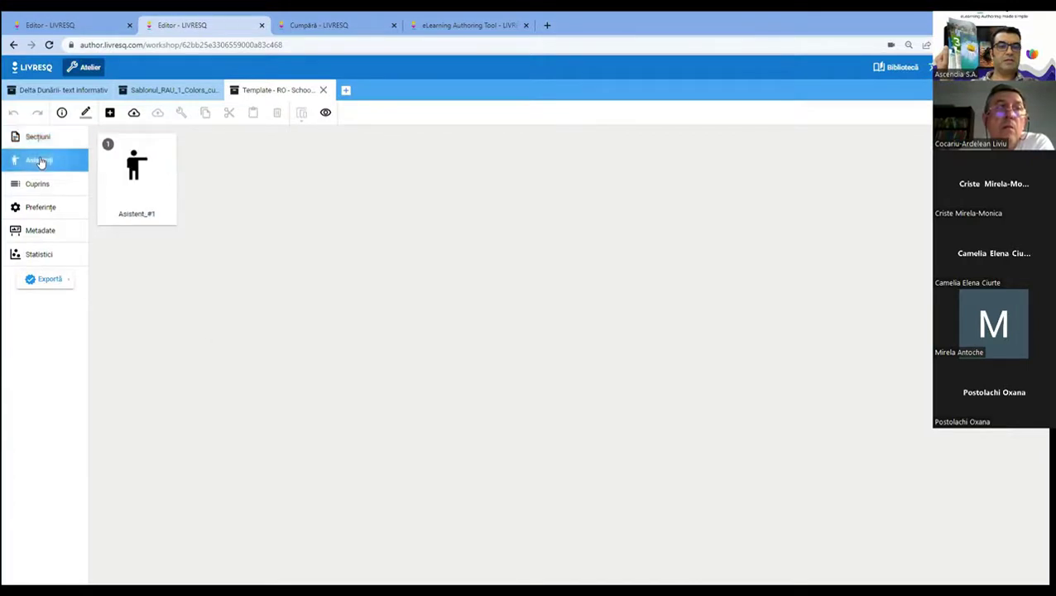
double_click(126, 175)
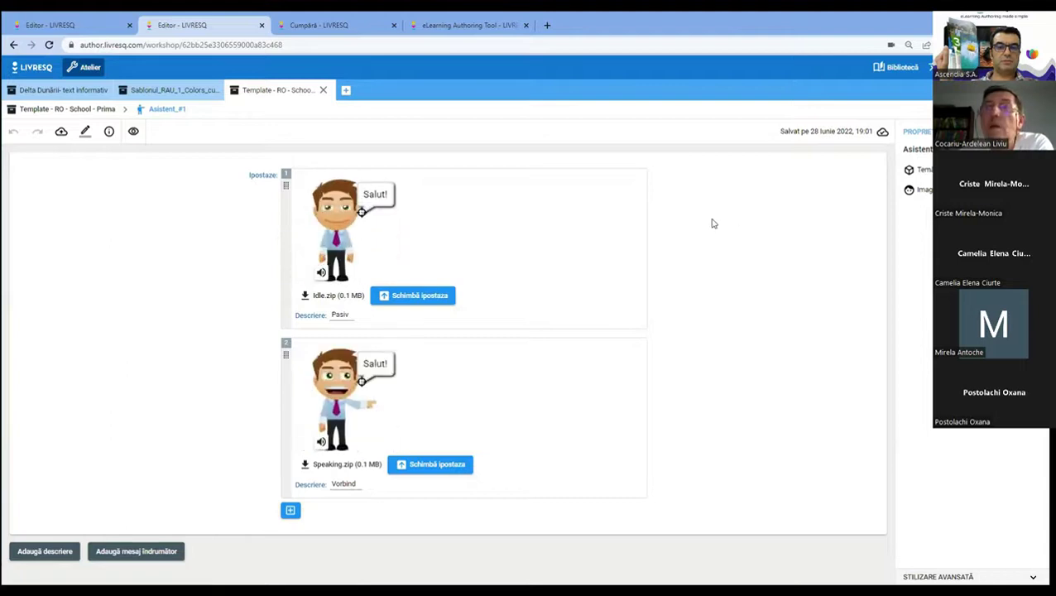
left_click(46, 110)
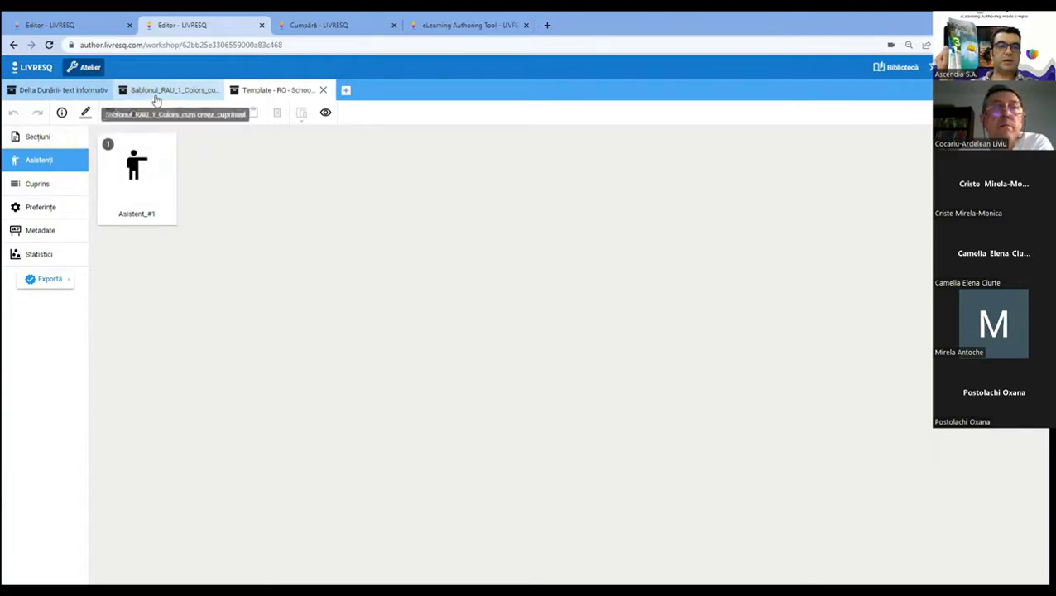
left_click(38, 138)
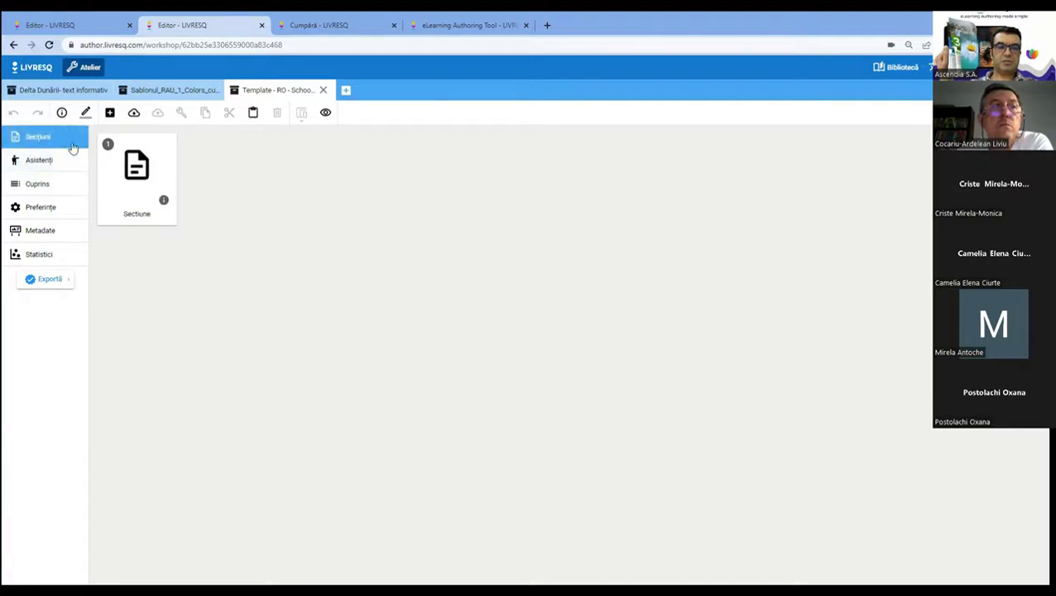
double_click(132, 165)
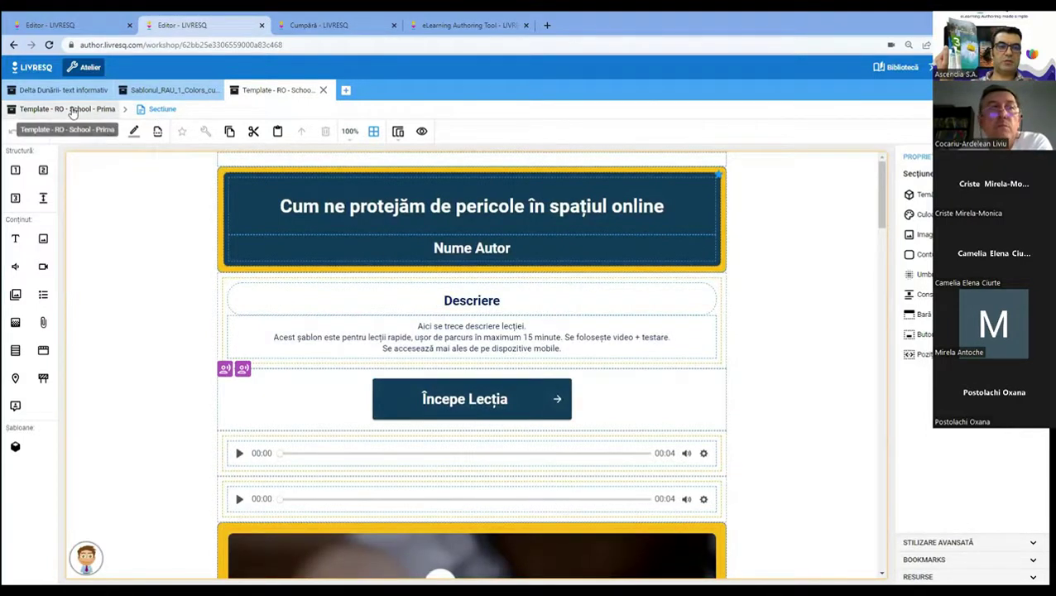
left_click(72, 111)
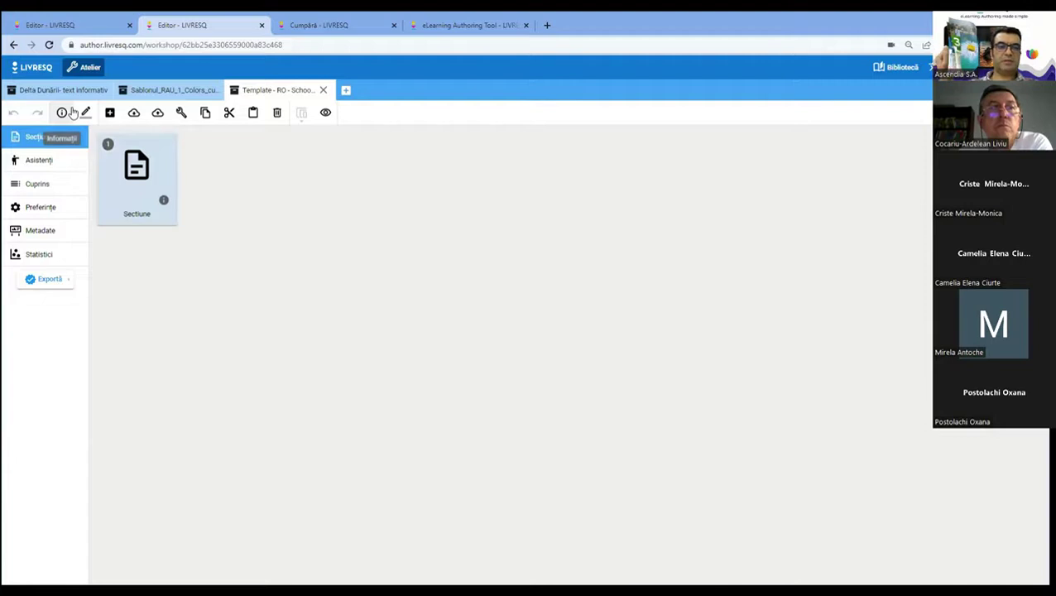
- Add a second assistant to the project and open it for editing
left_click(42, 163)
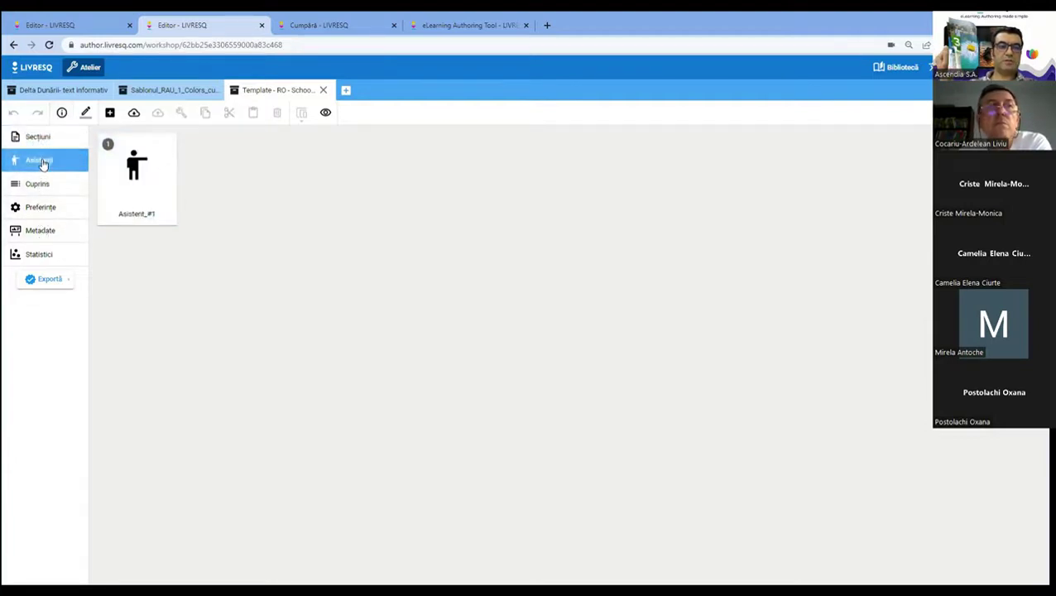
left_click(110, 114)
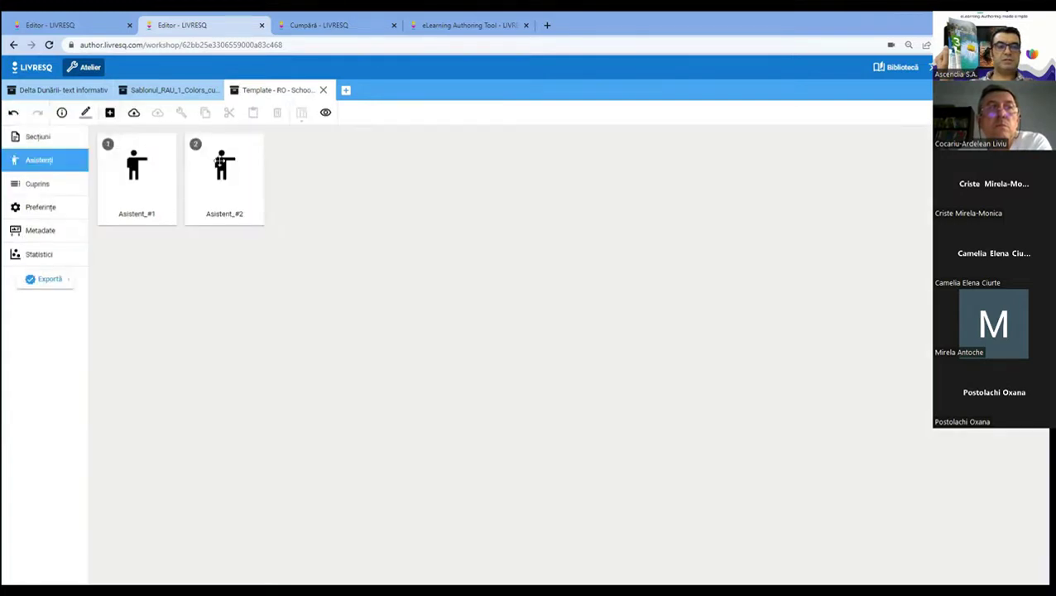
double_click(219, 163)
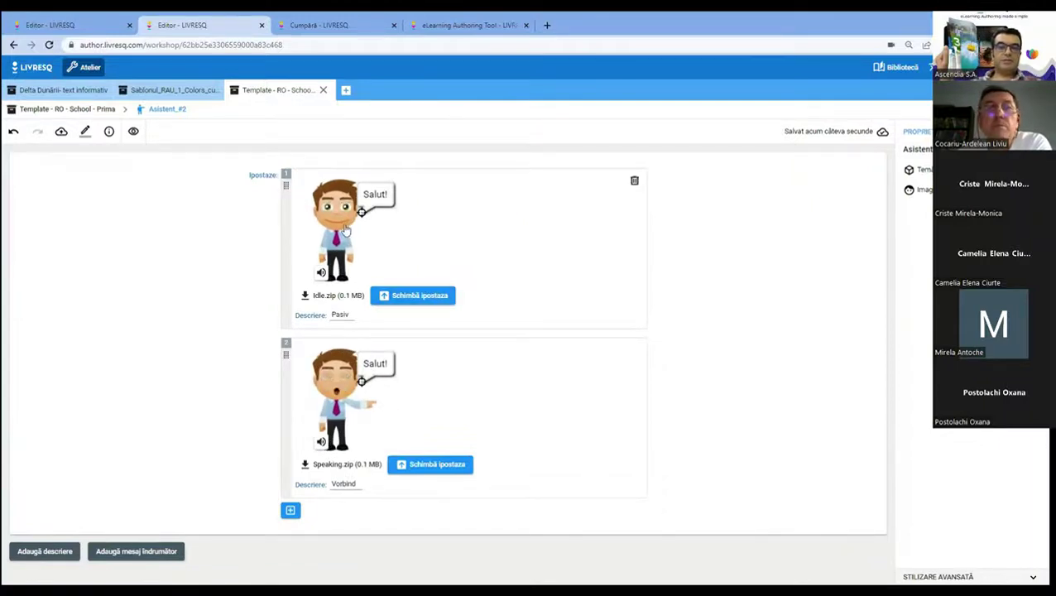
- Replace the new assistant's Pasiv pose with idle - profa.zip from the Asistenti folder in ASCENDIA - Livresq
left_click(420, 297)
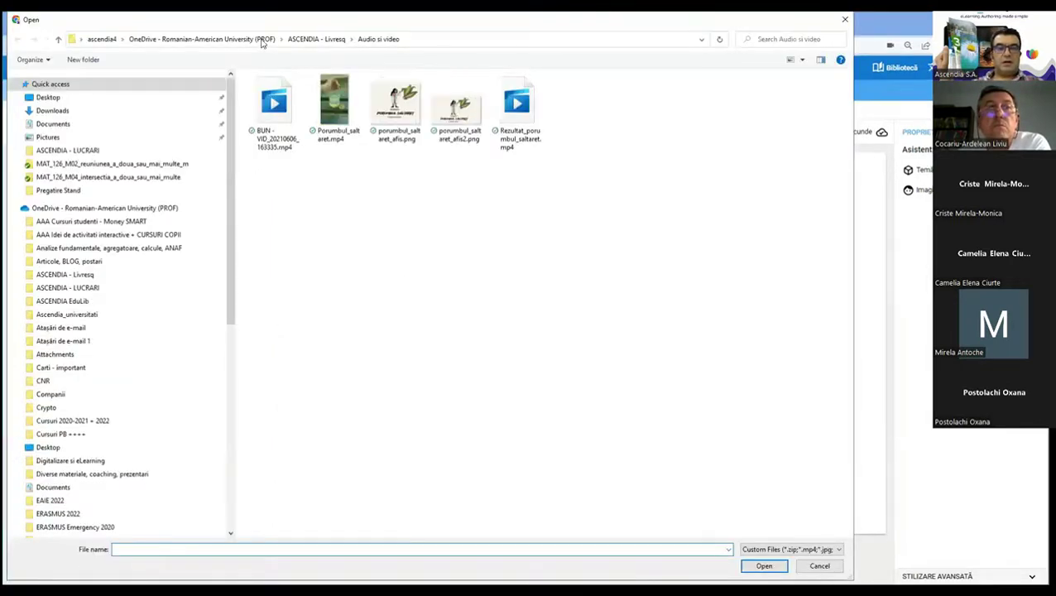
left_click(184, 40)
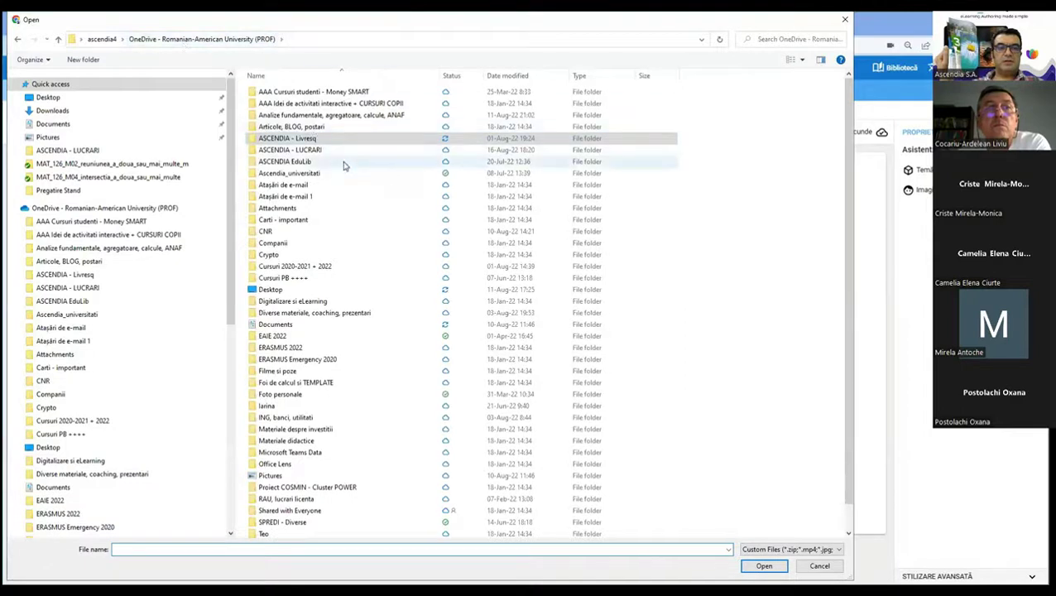
double_click(302, 138)
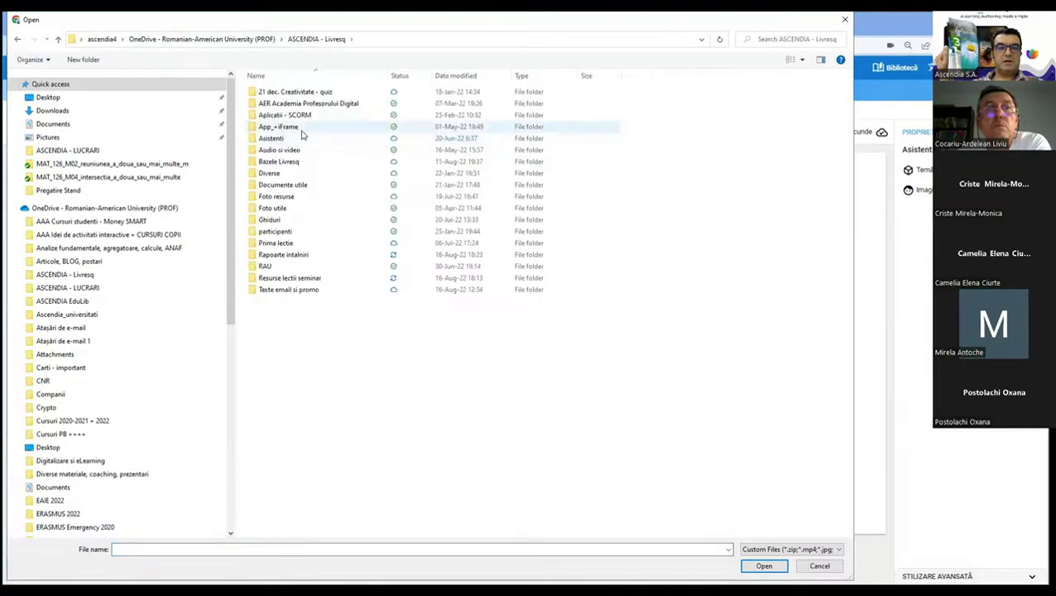
left_click(284, 139)
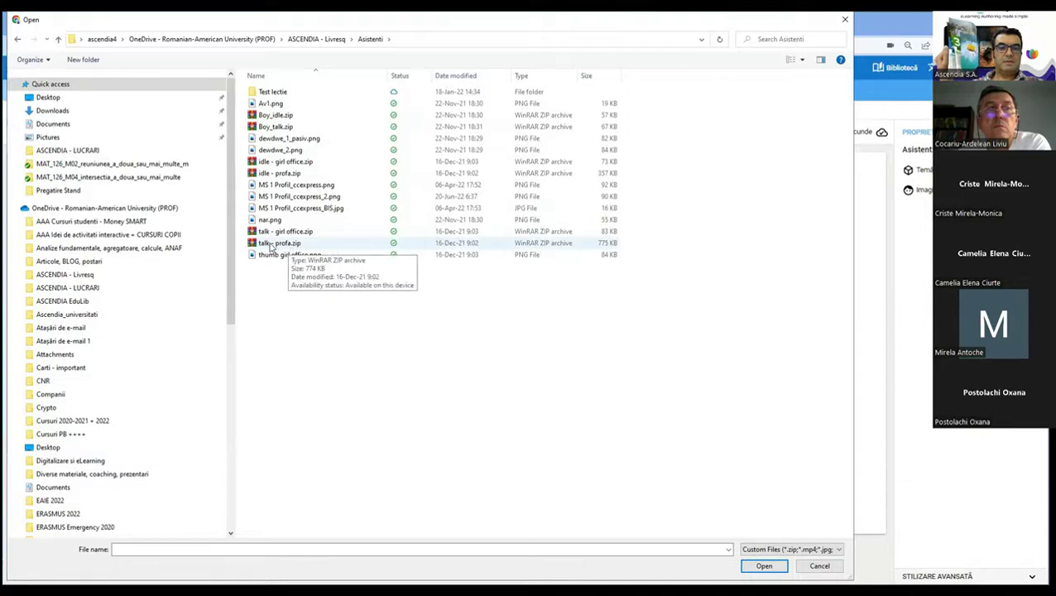
left_click(279, 173)
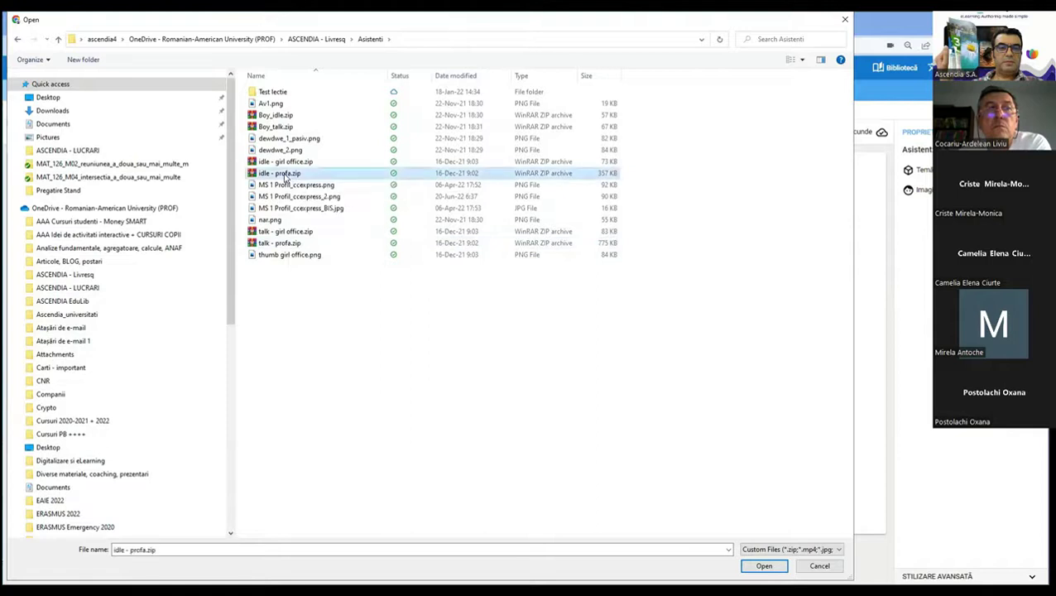
left_click(764, 565)
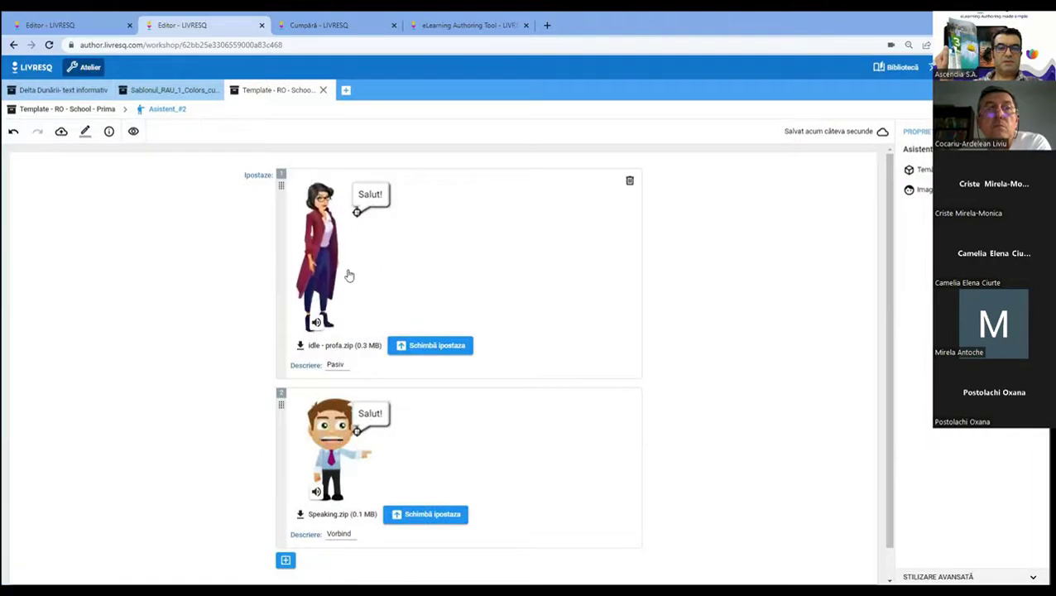
- Replace the new assistant's Vorbind pose with talk - profa.zip and review both poses
left_click(427, 517)
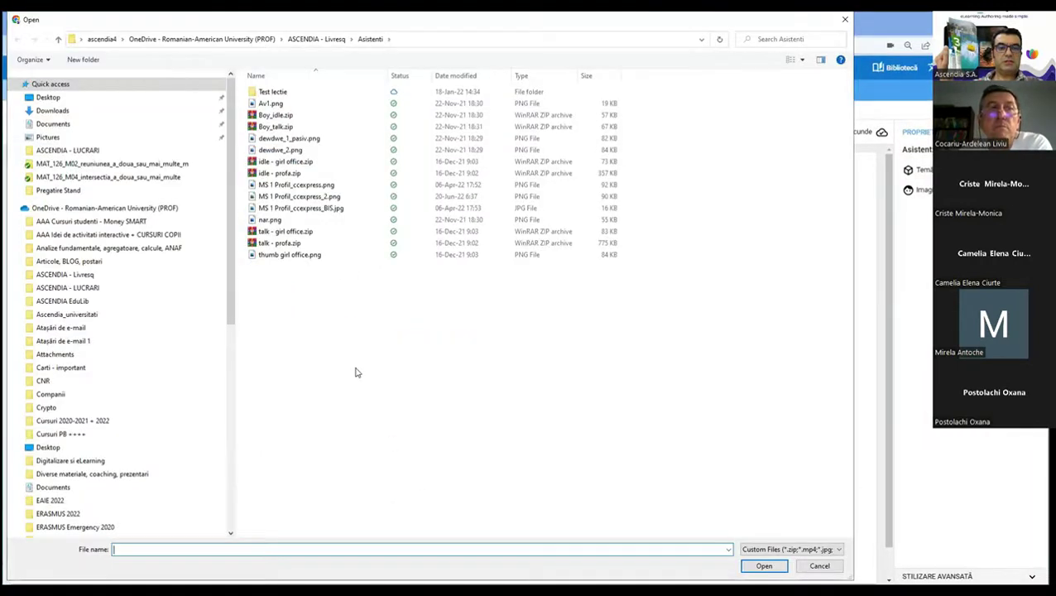
left_click(278, 242)
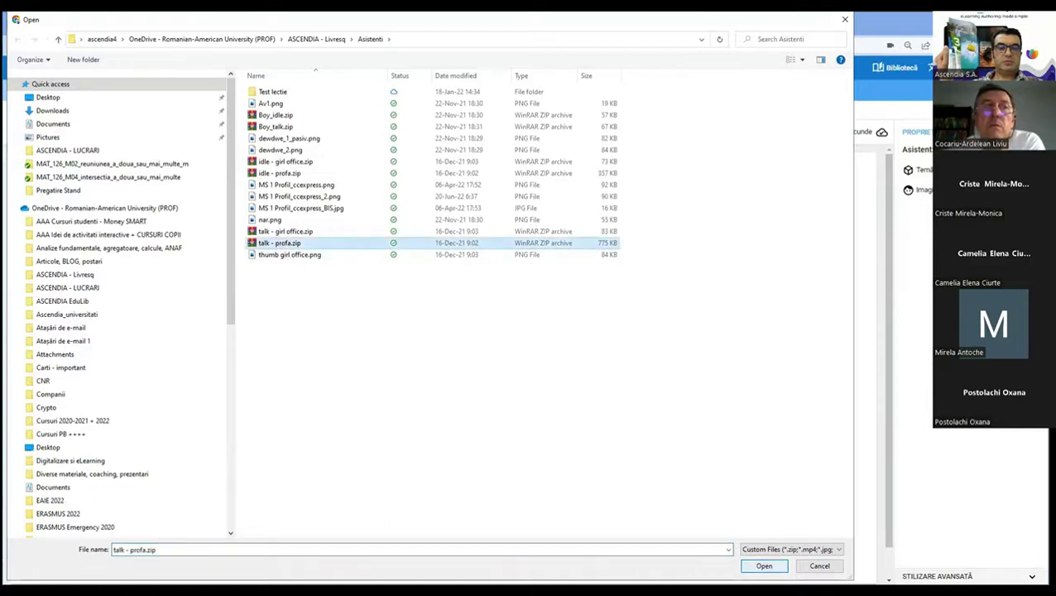
key("Return")
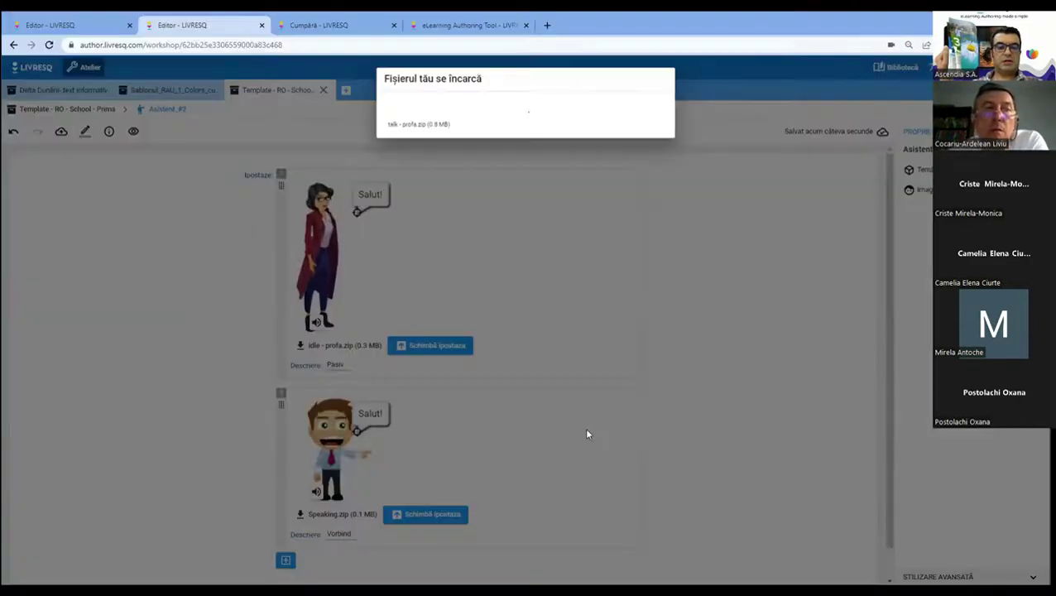
scroll(458, 451, "down", 2)
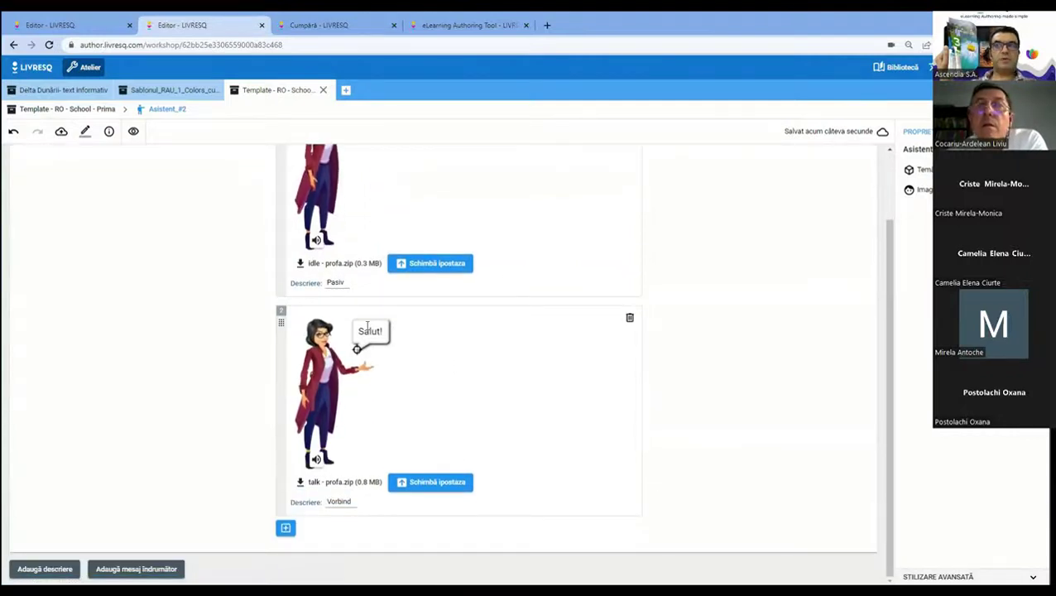
scroll(403, 369, "up", 1)
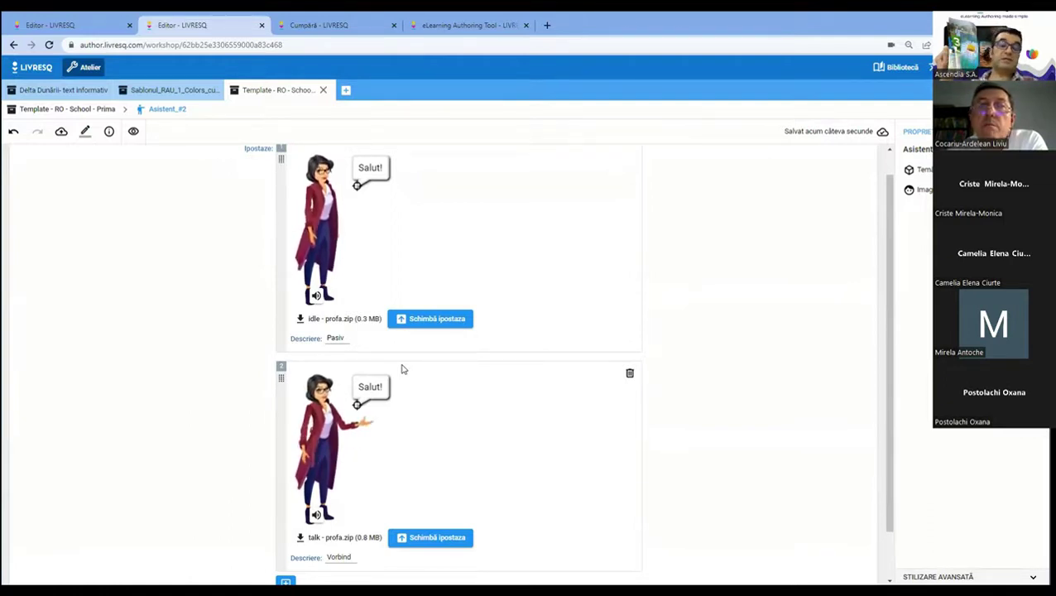
scroll(116, 247, "up", 1)
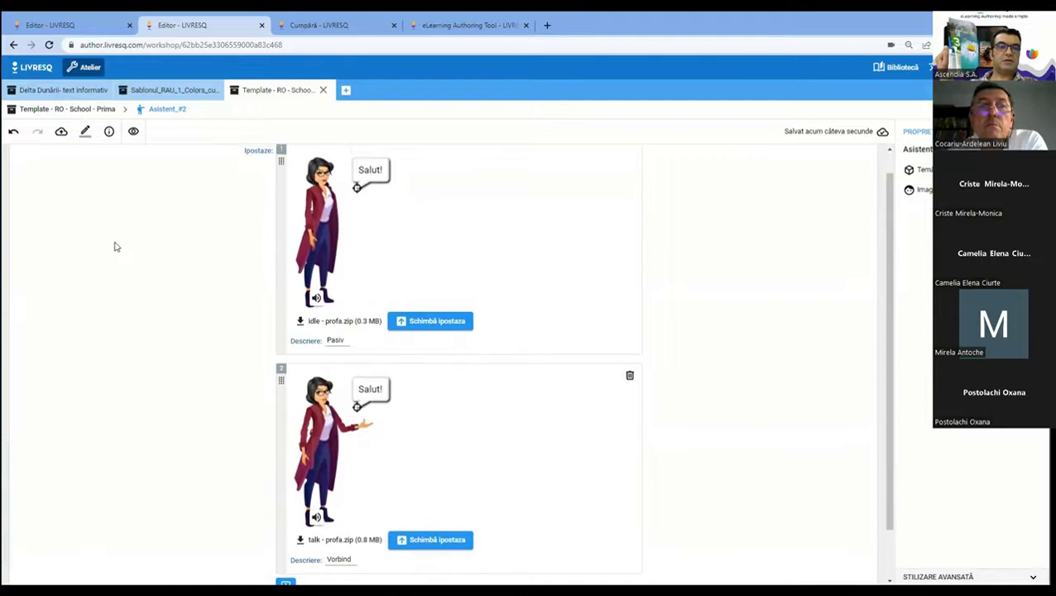
- In the section, give the first message above Începe Lecția the new teacher assistant and place the second message's male assistant on the page's right side
left_click(73, 112)
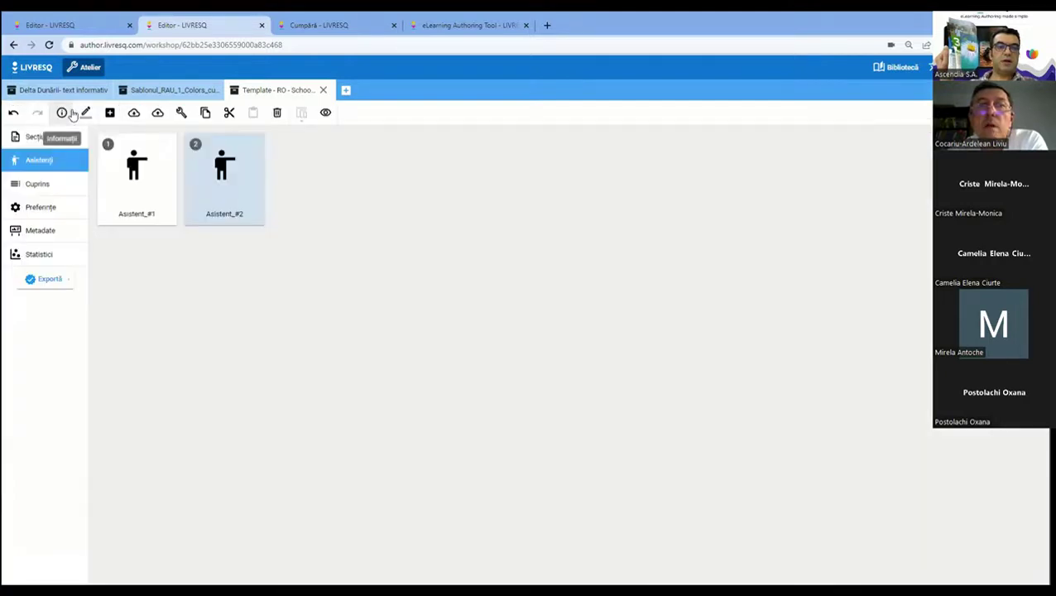
left_click(40, 139)
double_click(124, 182)
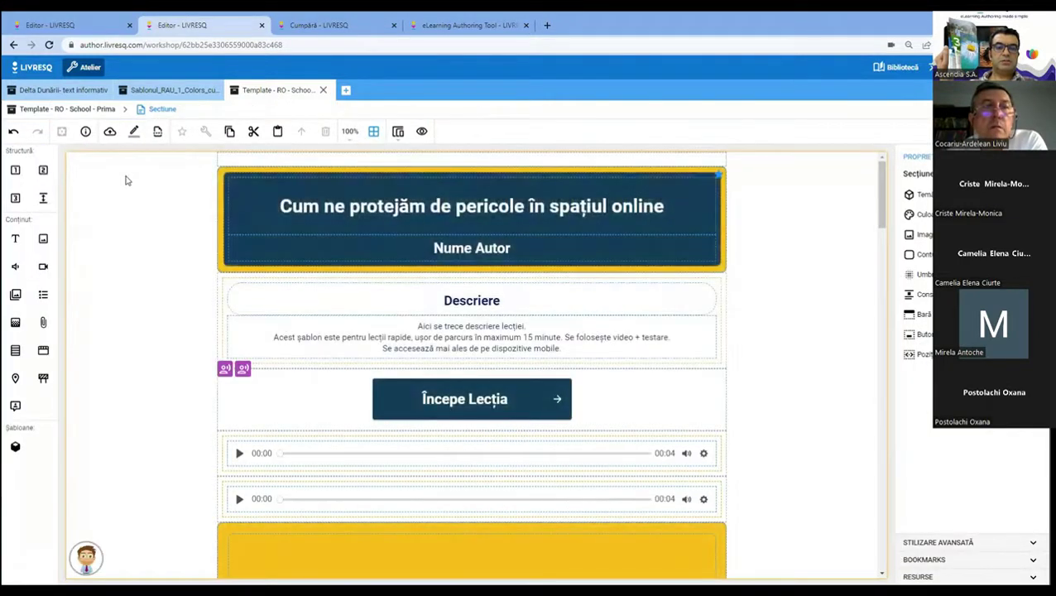
left_click(224, 370)
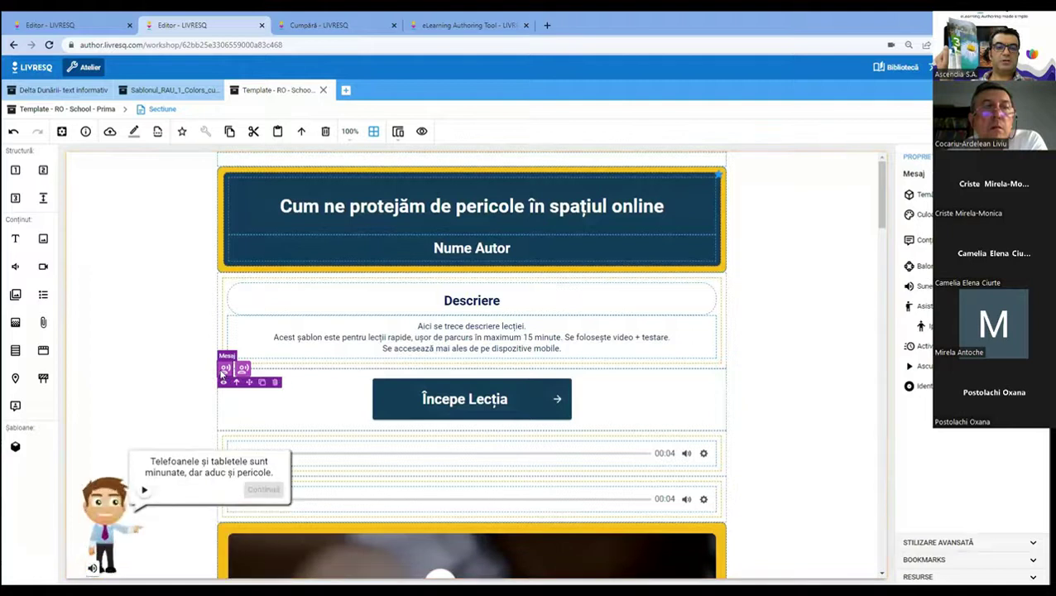
left_click(243, 369)
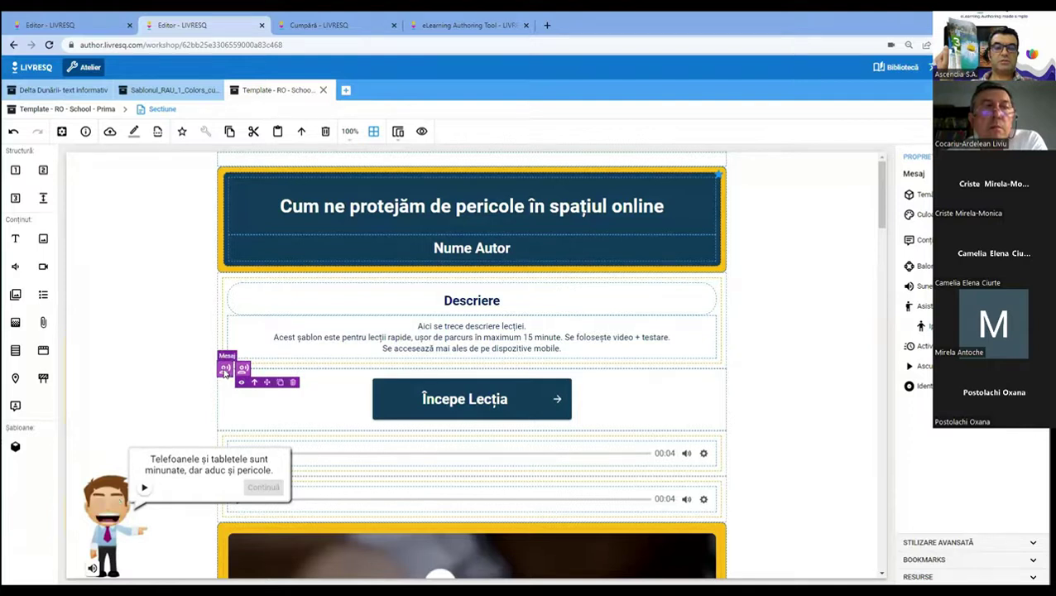
left_click(224, 370)
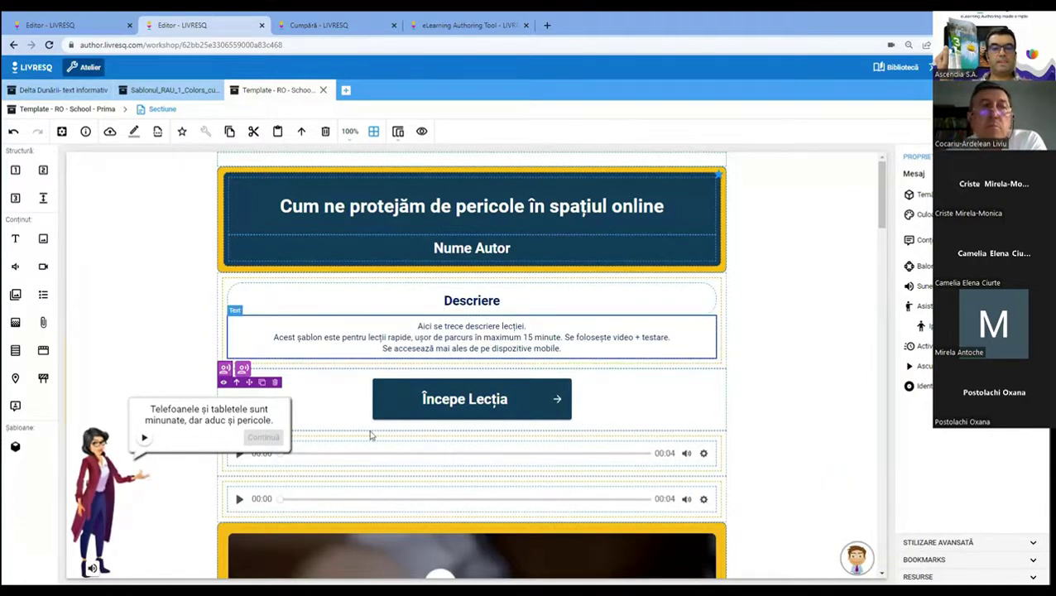
left_click(245, 369)
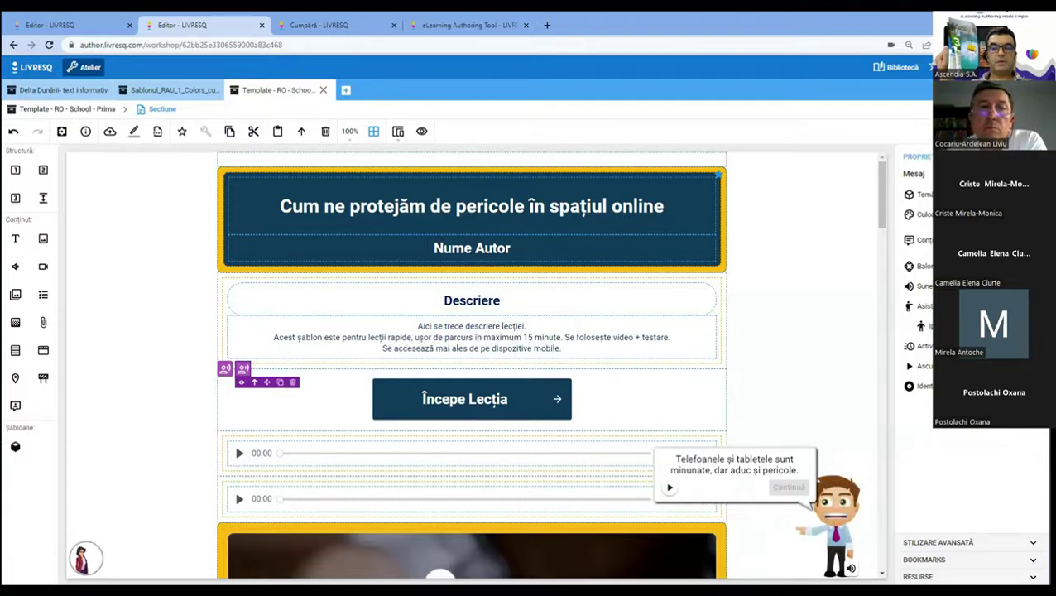
- Compare the assistants of the two messages above Începe Lecția and undo the assistant and placement changes made to them
left_click(392, 460)
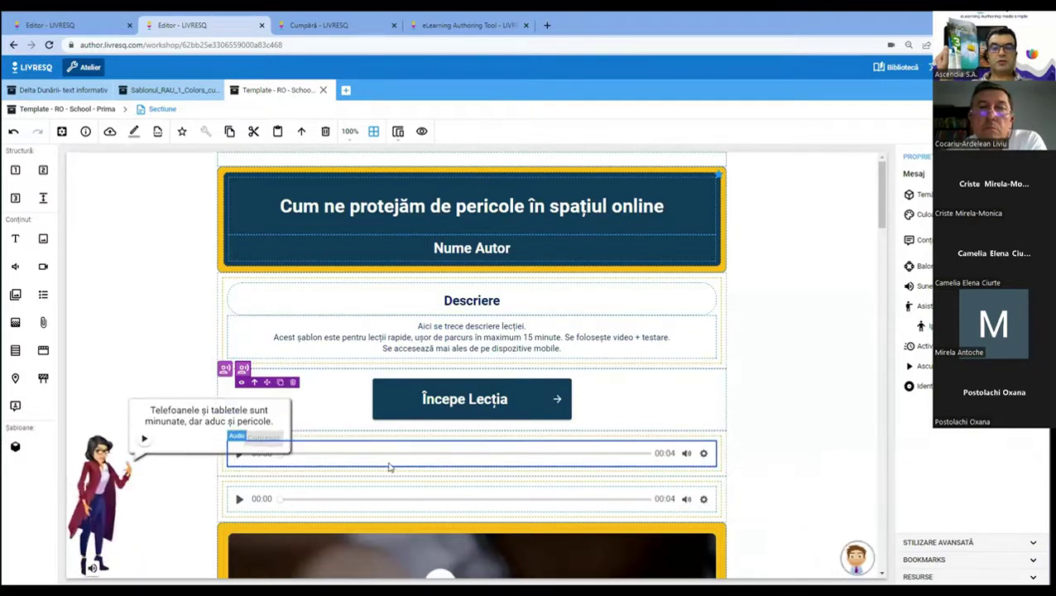
left_click(230, 370)
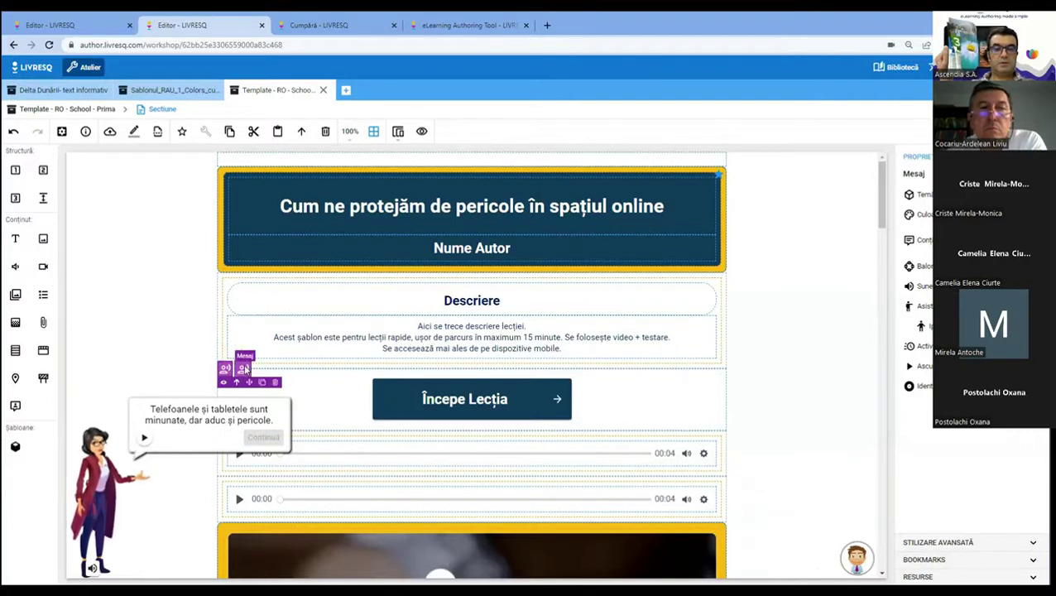
scroll(858, 543, "down", 2)
scroll(858, 543, "up", 2)
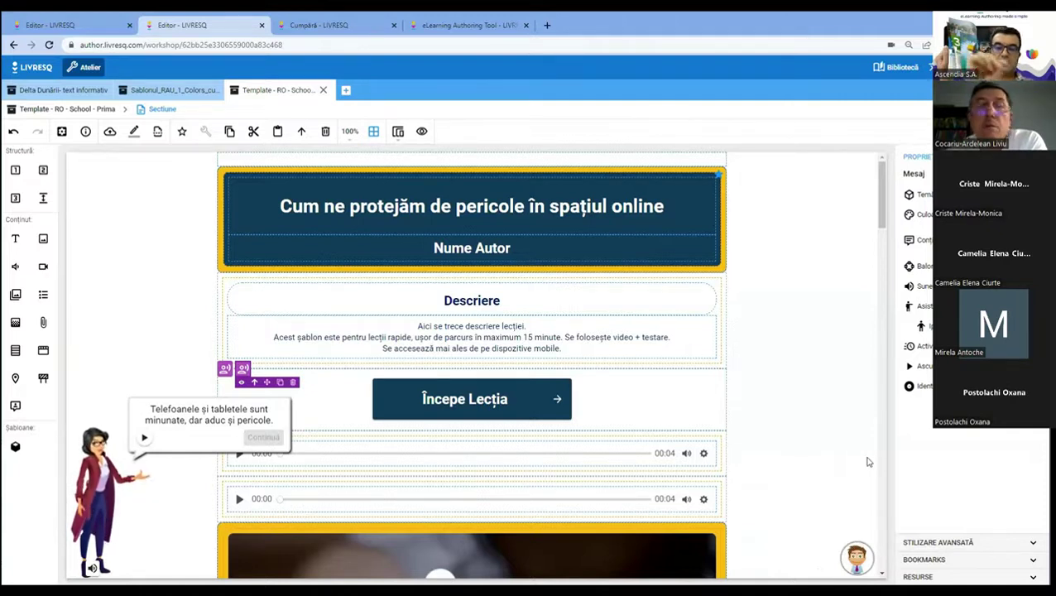
left_click(13, 132)
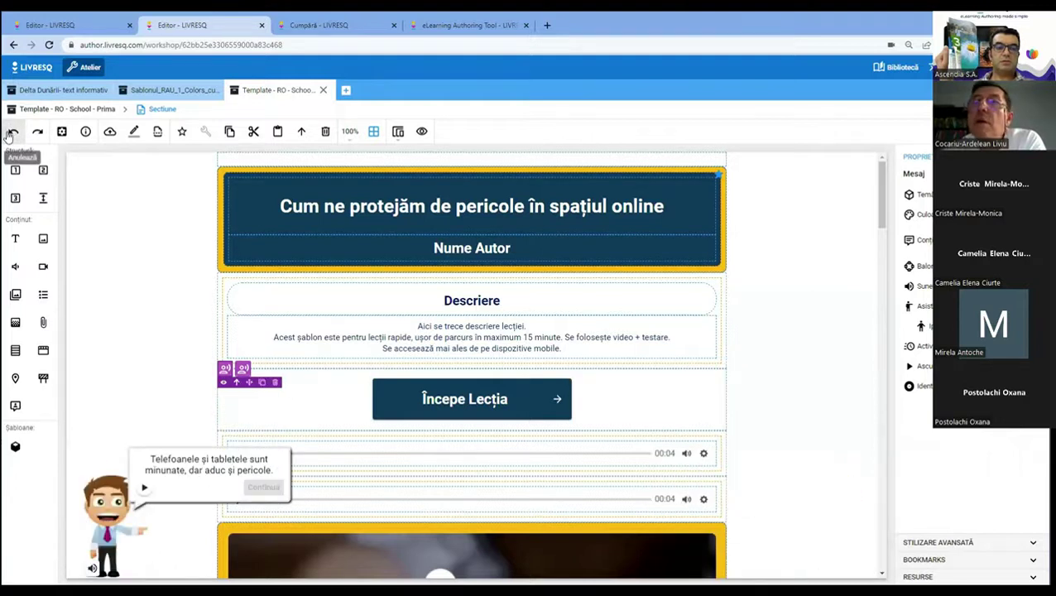
left_click(788, 356)
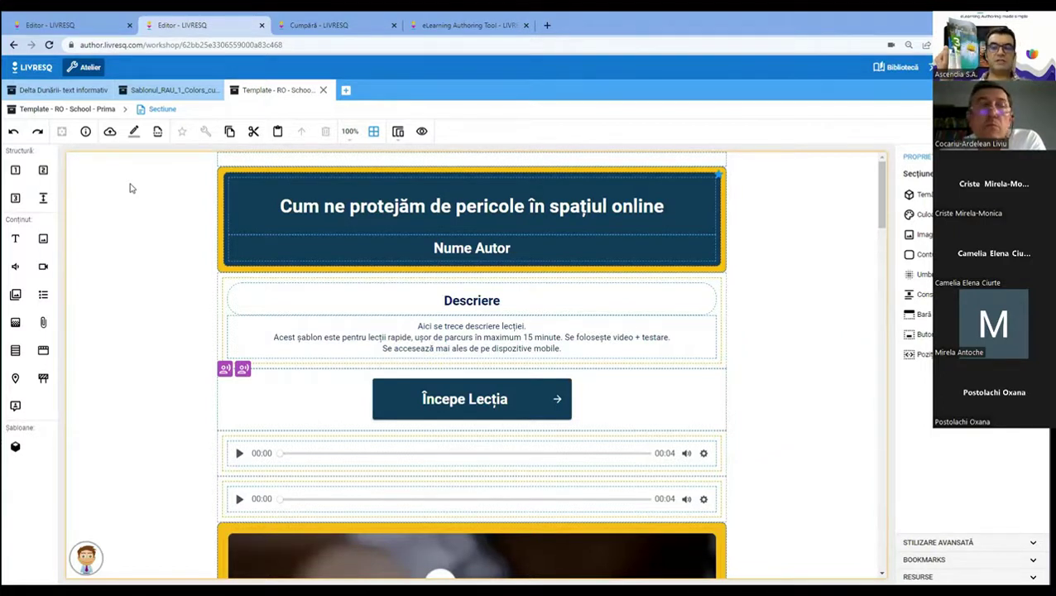
- Move Asistent_#2 to the first place in the project's list of assistants
left_click(52, 110)
left_click(51, 162)
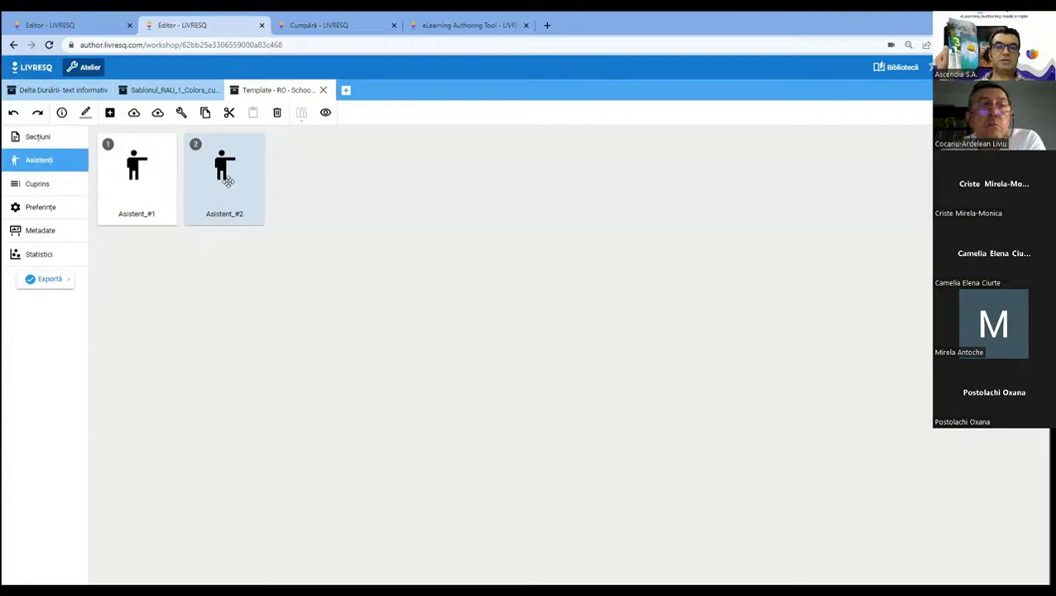
left_click_drag(220, 188, 121, 188)
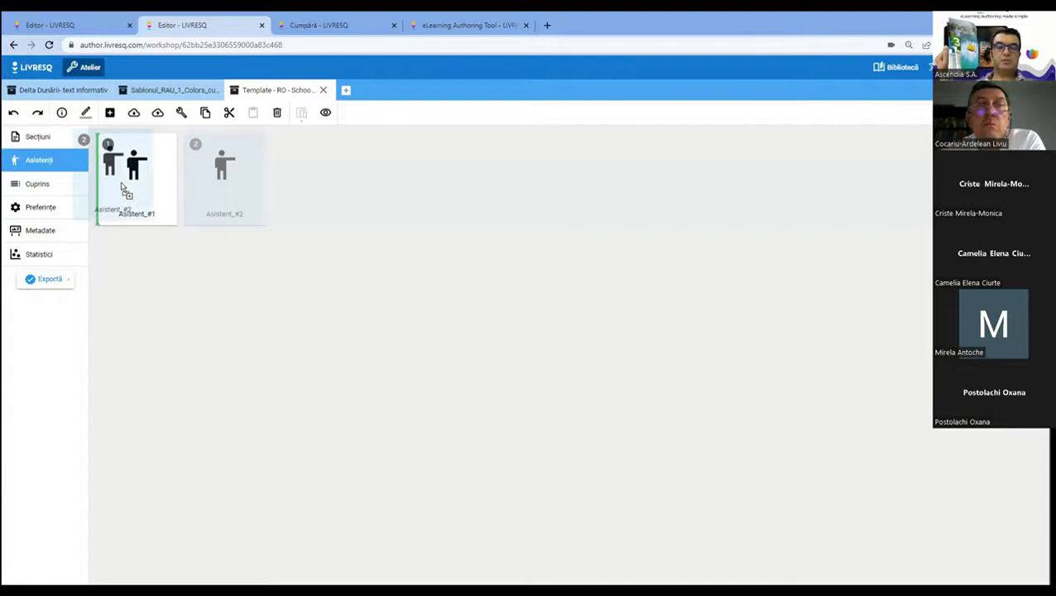
left_click_drag(121, 189, 120, 182)
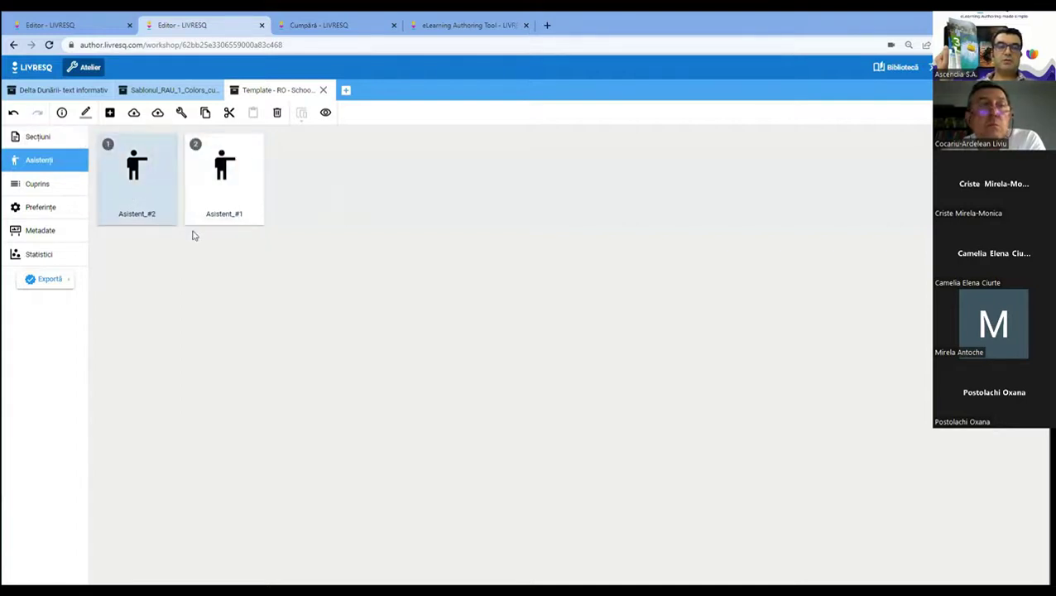
- Open the section, preview the first message's assistant above Începe Lecția and look through the page down to the quiz questions
left_click(37, 137)
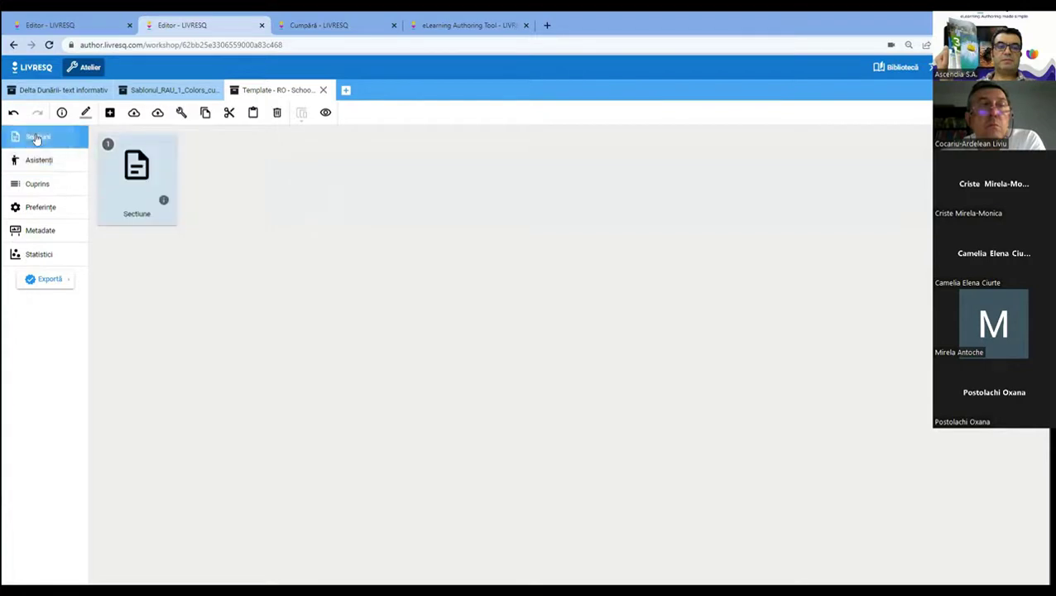
double_click(140, 183)
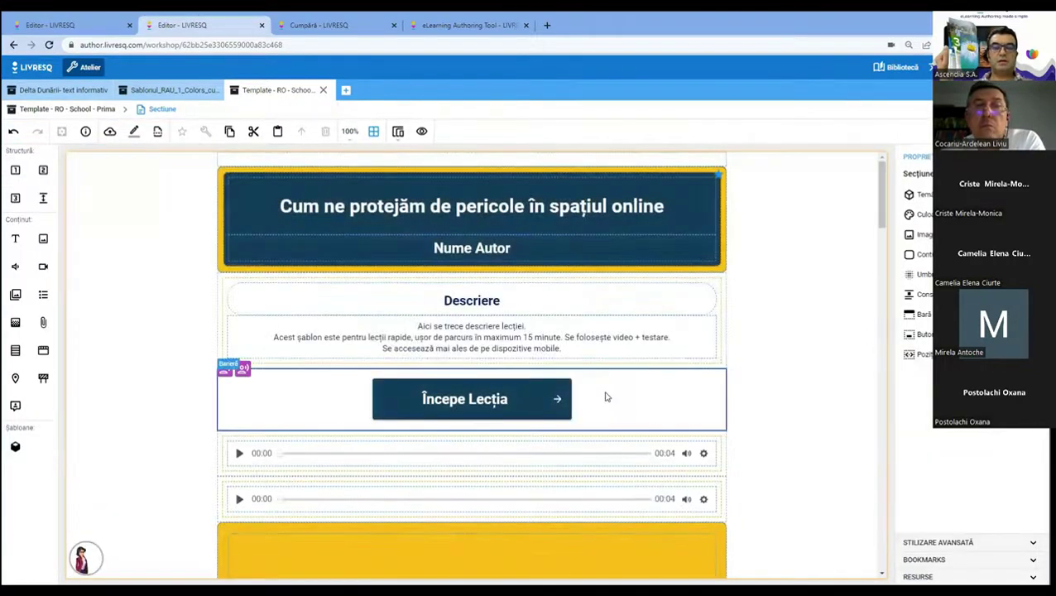
left_click(224, 369)
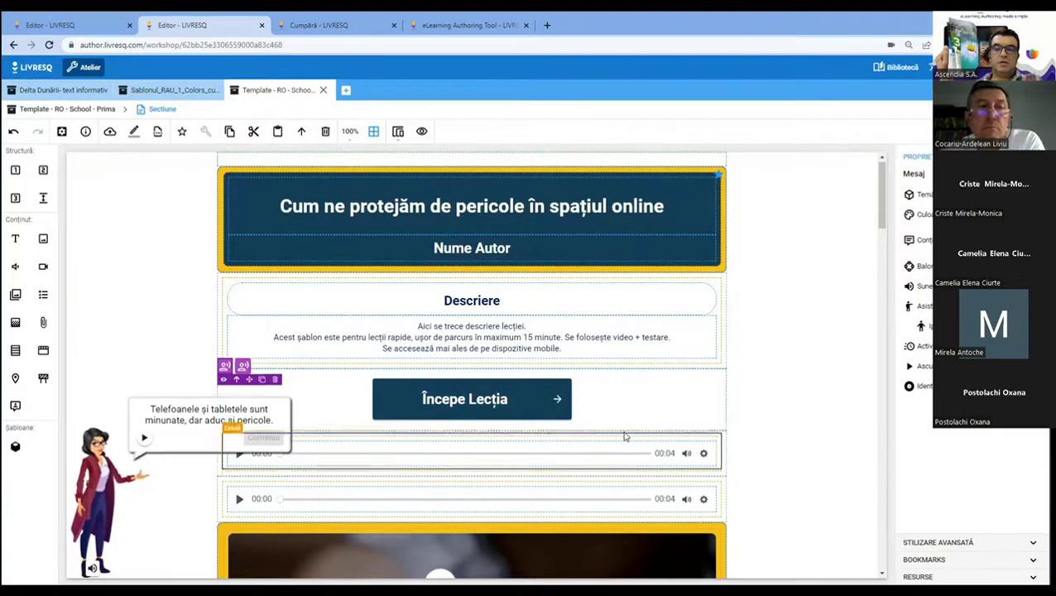
scroll(629, 398, "down", 6)
scroll(698, 403, "down", 4)
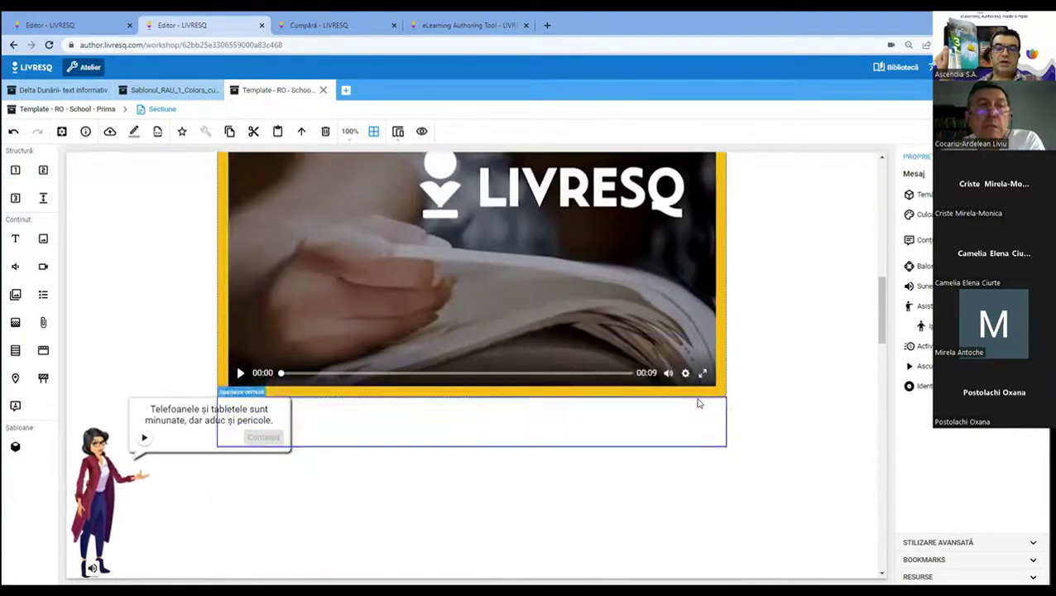
scroll(698, 403, "down", 8)
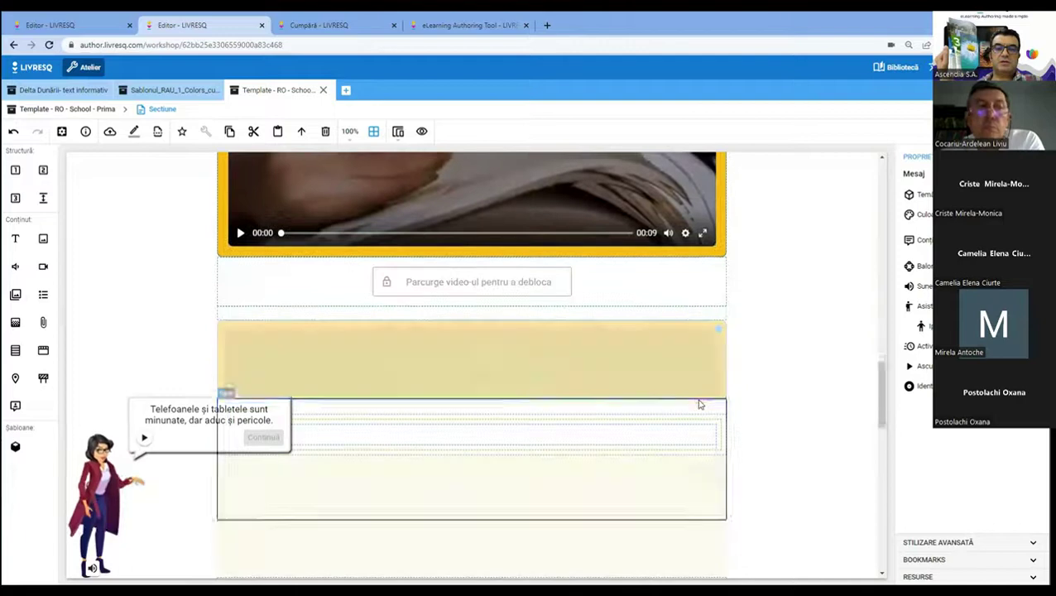
scroll(722, 408, "down", 3)
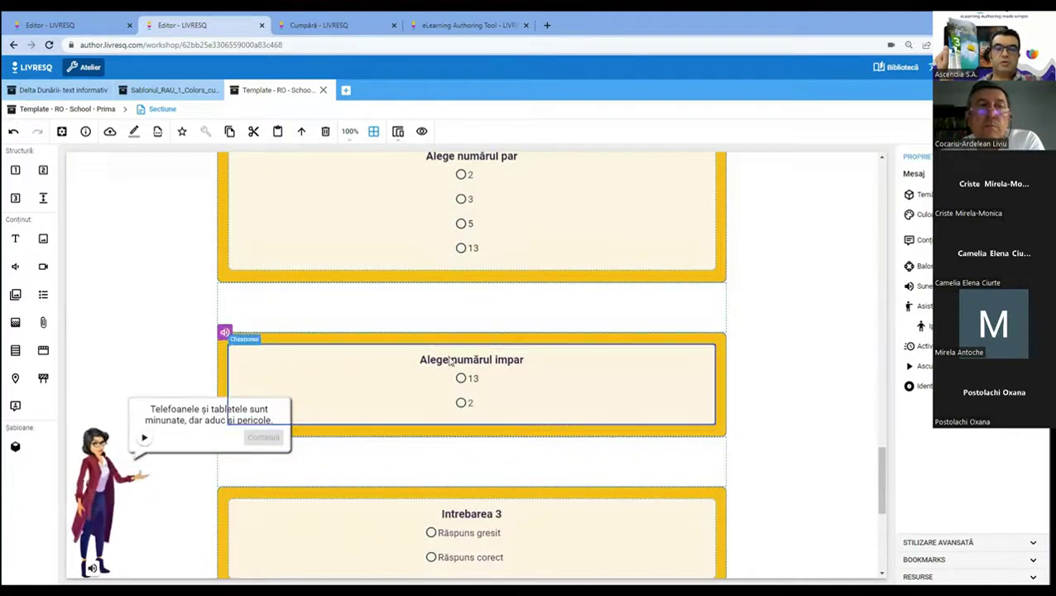
scroll(448, 361, "down", 5)
scroll(449, 360, "up", 6)
scroll(449, 359, "up", 15)
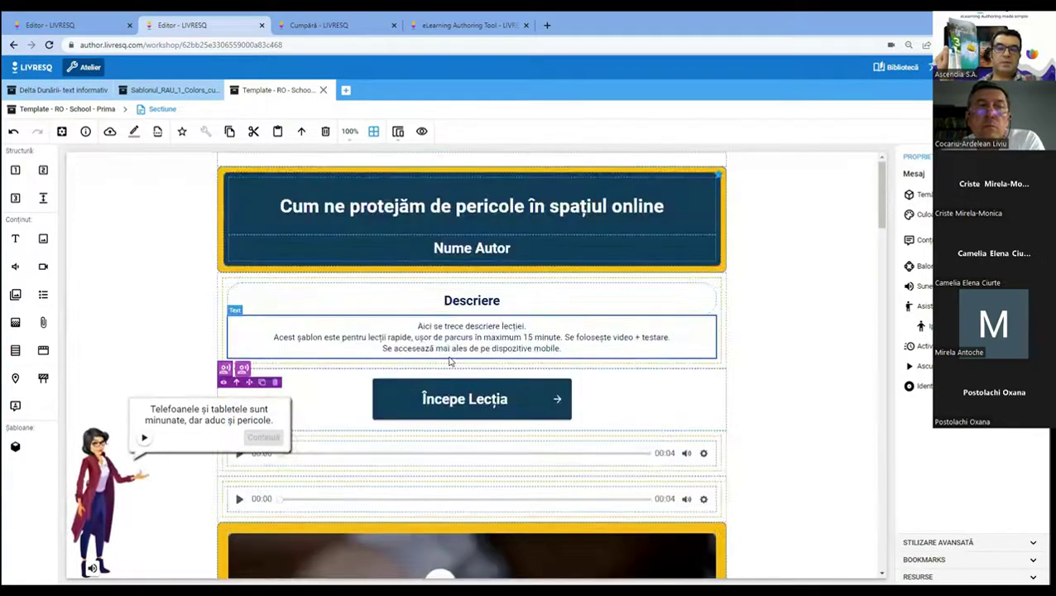
- Add a third assistant to the project and open it for editing
left_click(811, 279)
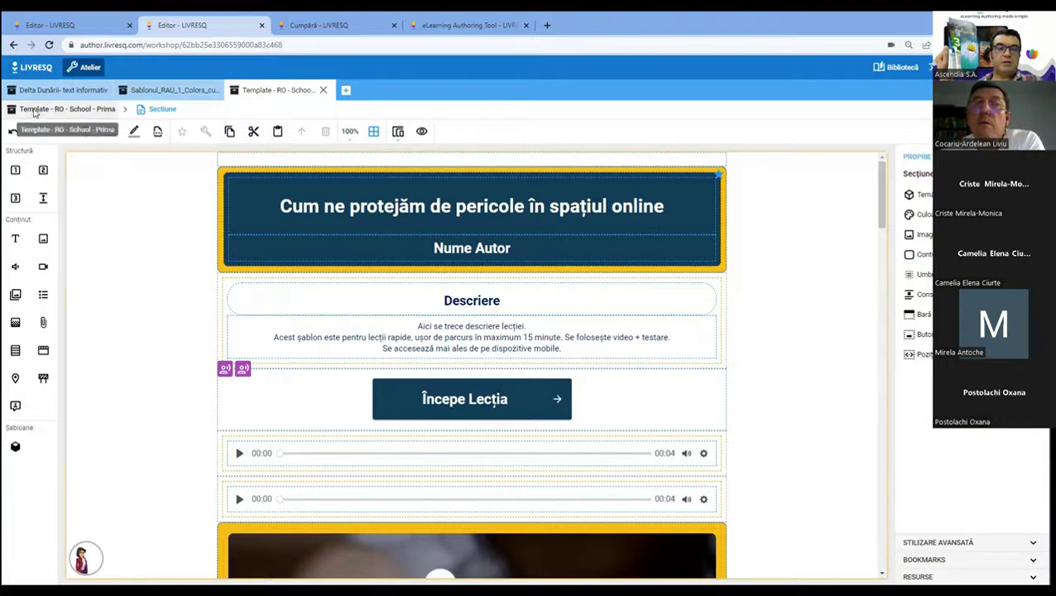
left_click(67, 108)
left_click(43, 163)
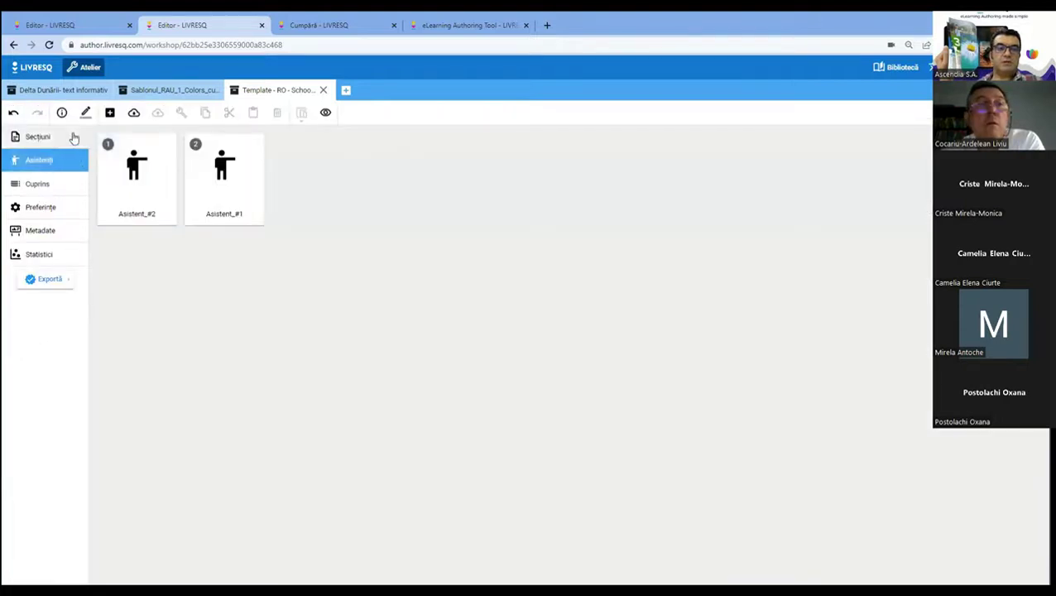
left_click(109, 113)
left_click(315, 169)
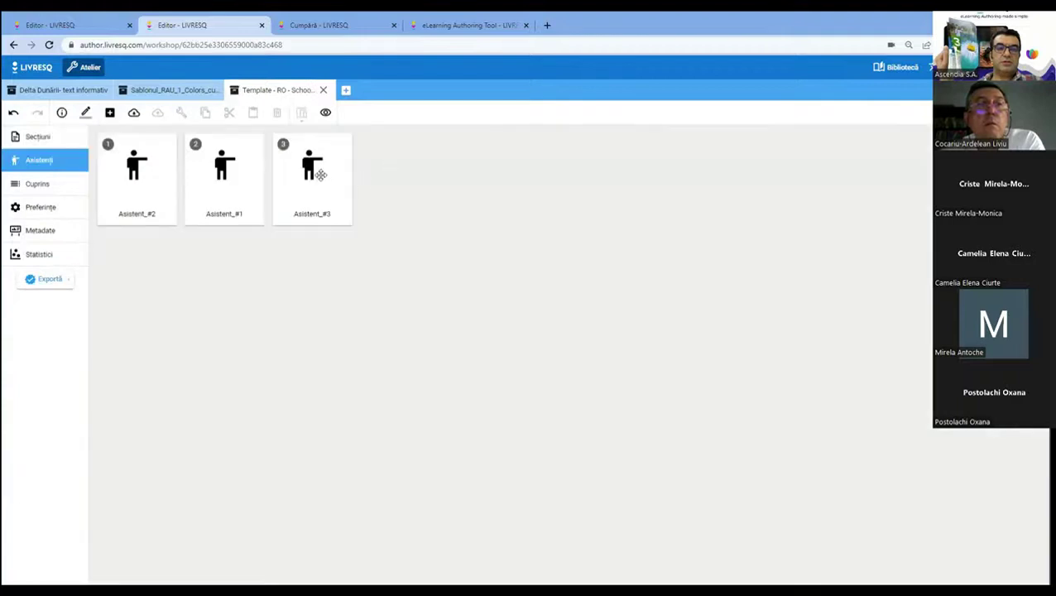
double_click(315, 170)
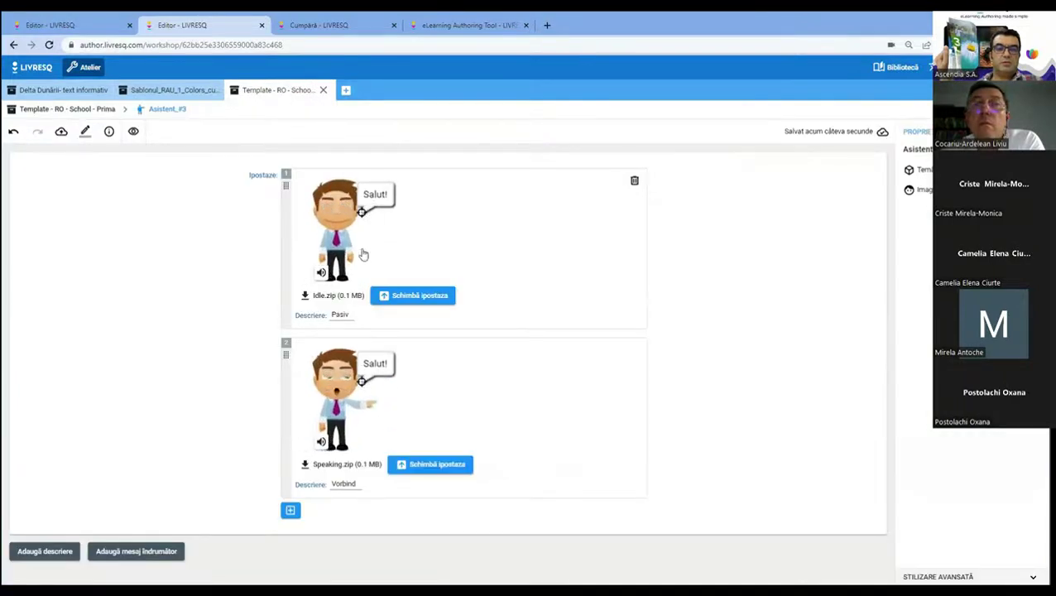
- Replace the third assistant's Pasiv pose with the image MS 1 Profil_ccexpress_BIS.jpg from the Asistenti folder
left_click(419, 294)
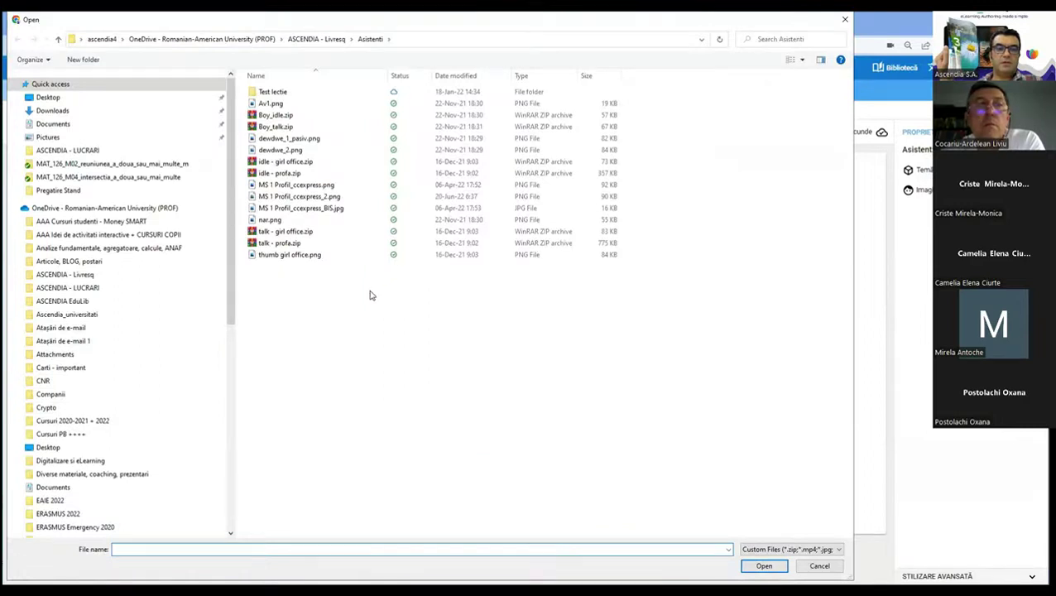
left_click(303, 212)
key("Tab")
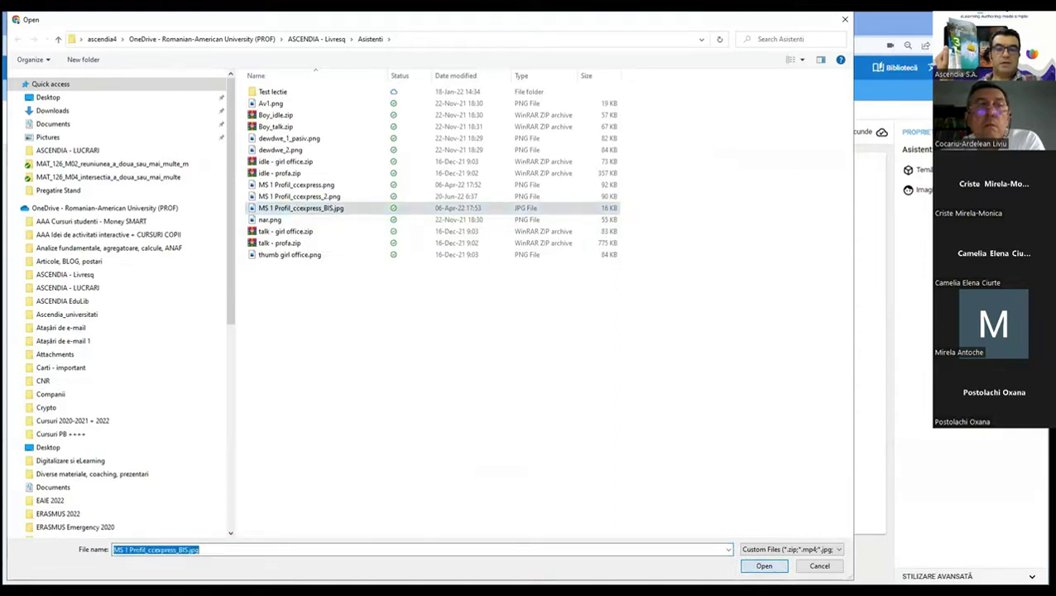
key("Return")
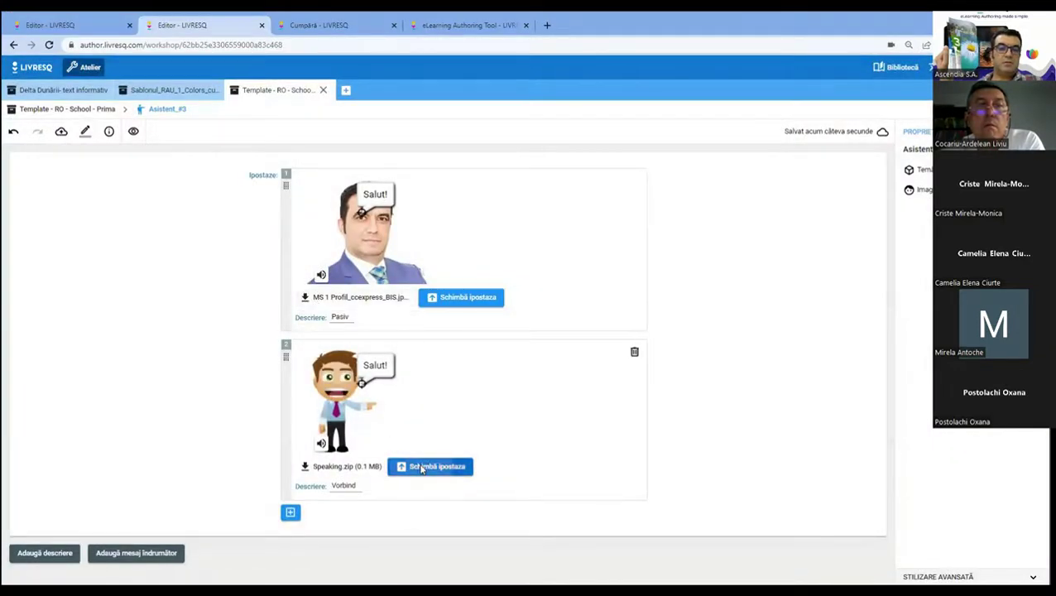
- Replace the third assistant's Vorbind pose with the image MS 1 Profil_ccexpress.png from the Asistenti folder
left_click(421, 468)
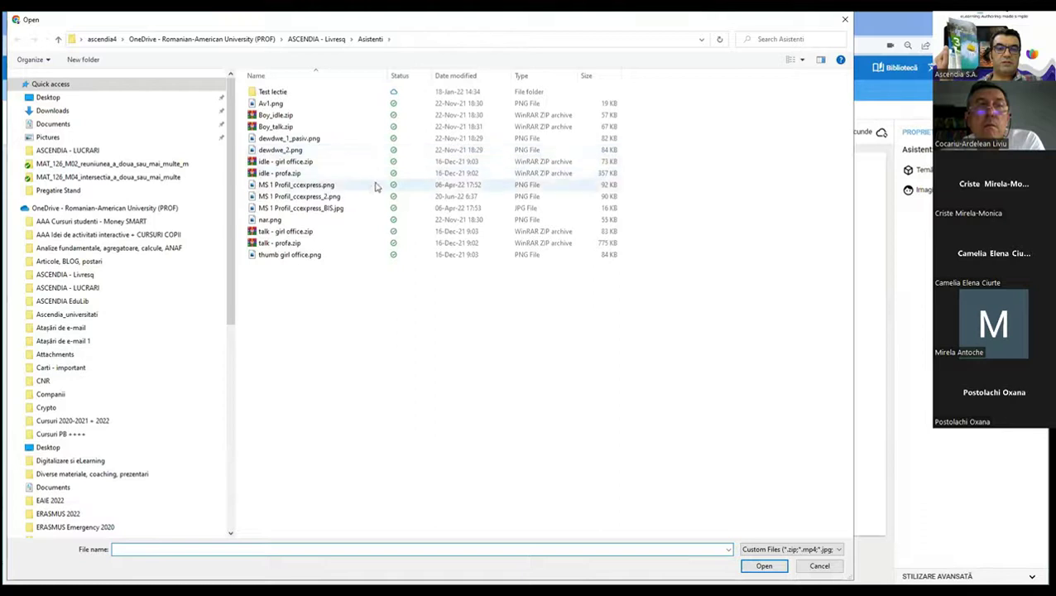
left_click(319, 185)
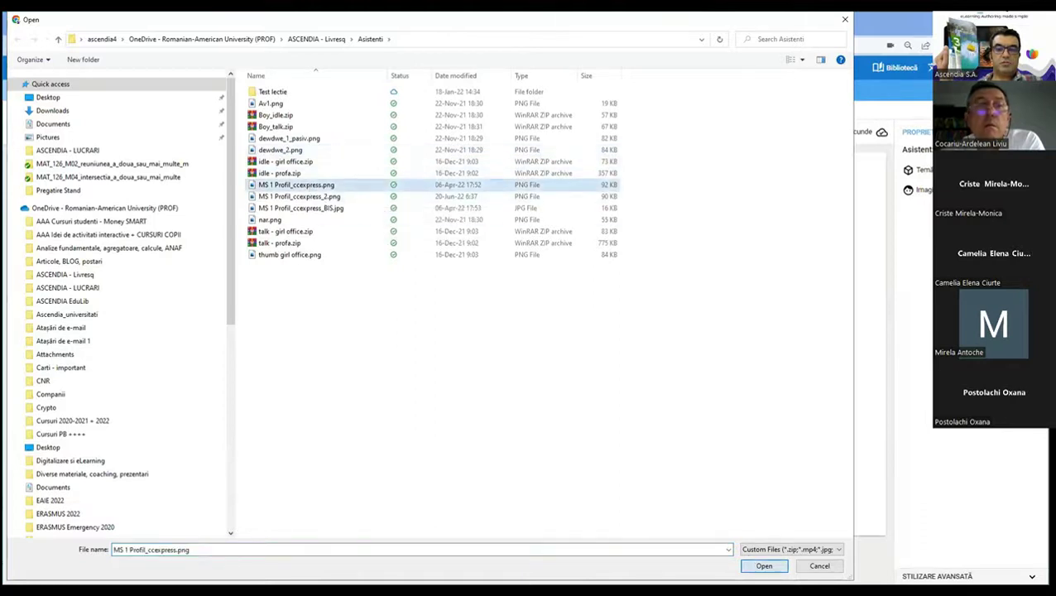
key("Tab")
key("Return")
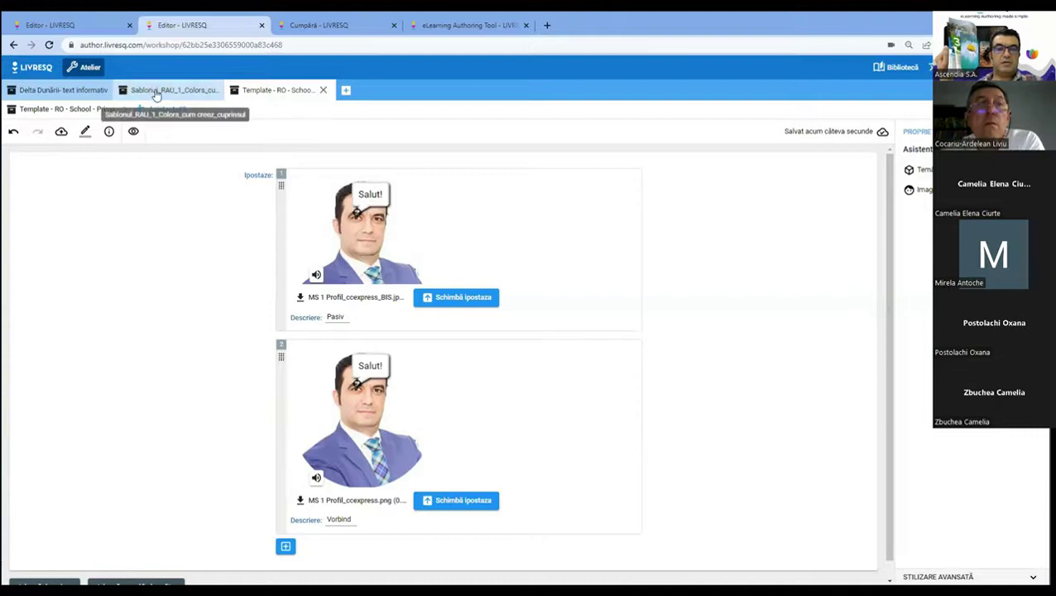
- Move Asistent_#3 to the first place among the assistants and preview the messages above Începe Lecția in the section
left_click(76, 108)
left_click_drag(323, 194, 120, 228)
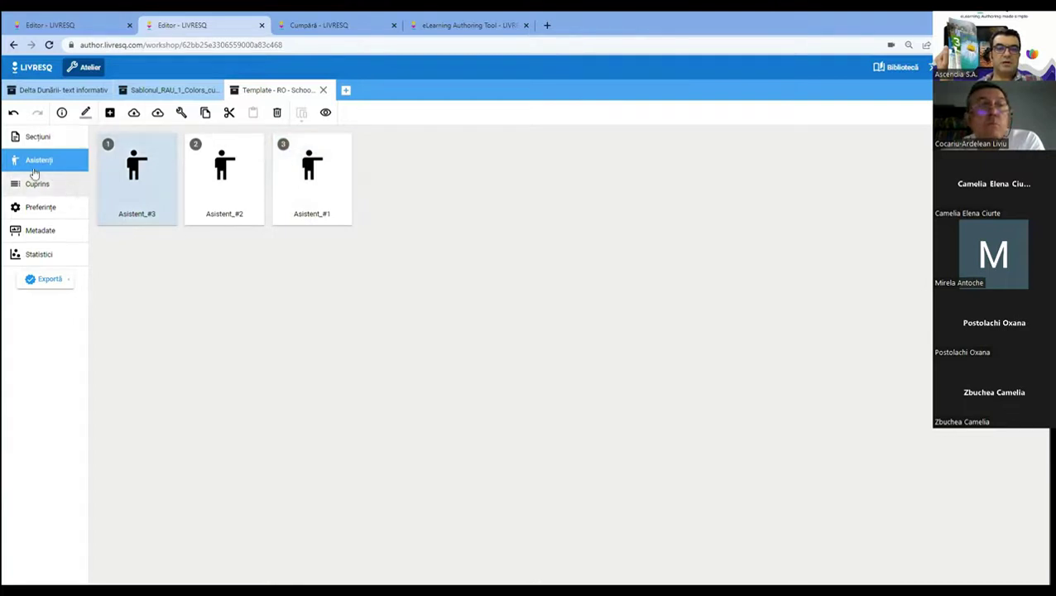
double_click(149, 175)
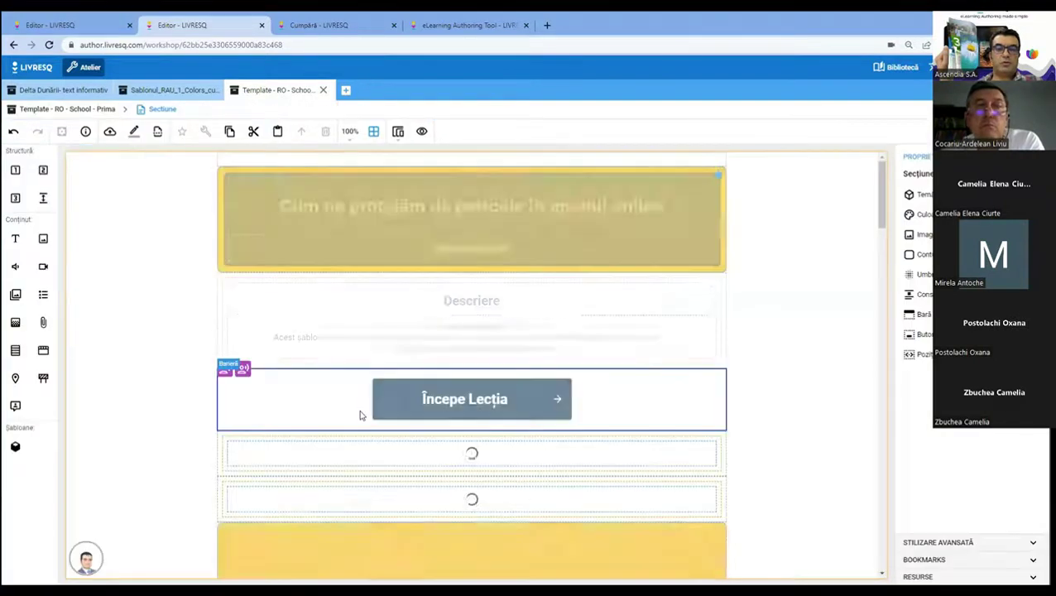
left_click(224, 369)
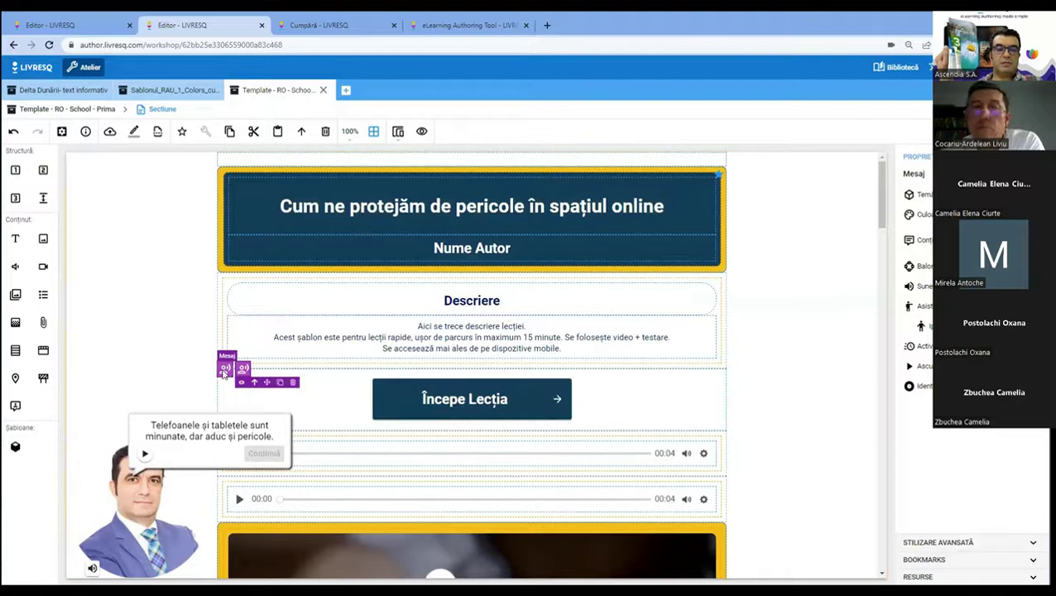
- In the section, insert a one-column row below Începe Lecția, place an Application element in it and open that application for editing
left_click(66, 108)
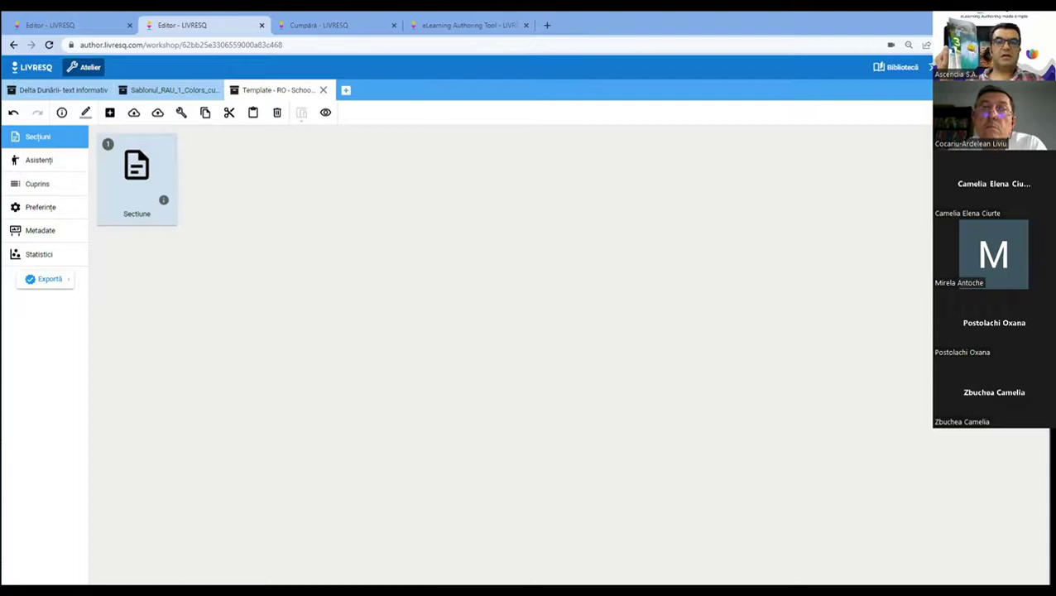
double_click(138, 174)
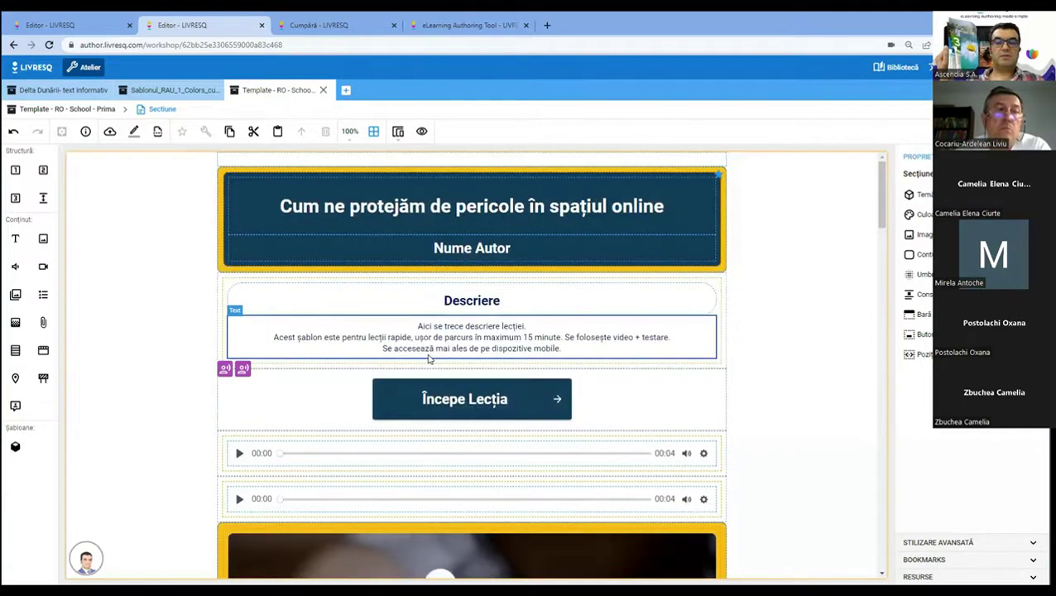
scroll(429, 358, "down", 1)
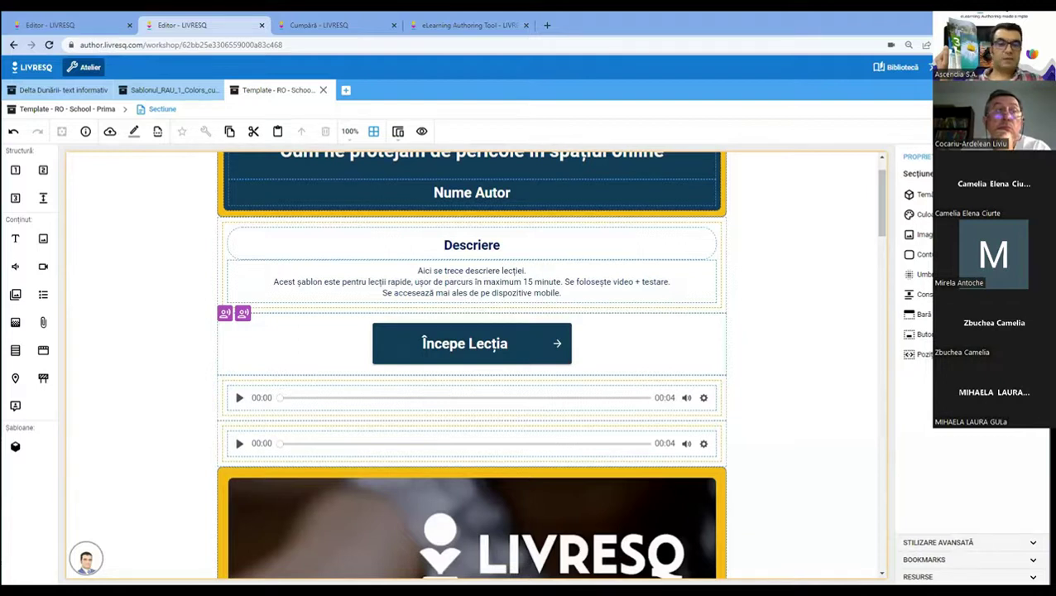
left_click_drag(15, 170, 324, 379)
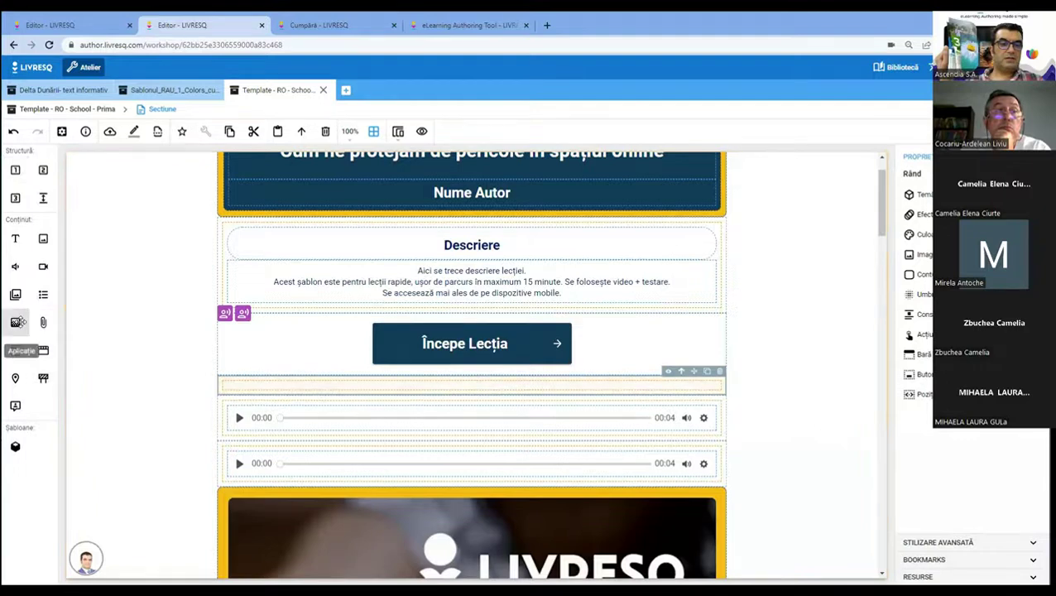
left_click_drag(15, 322, 290, 392)
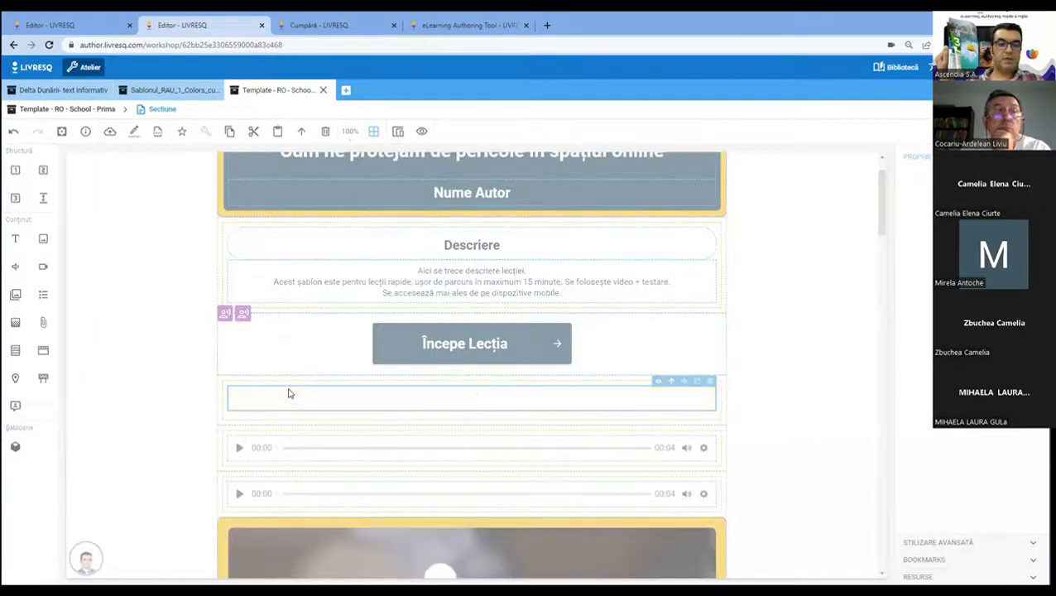
scroll(289, 393, "down", 2)
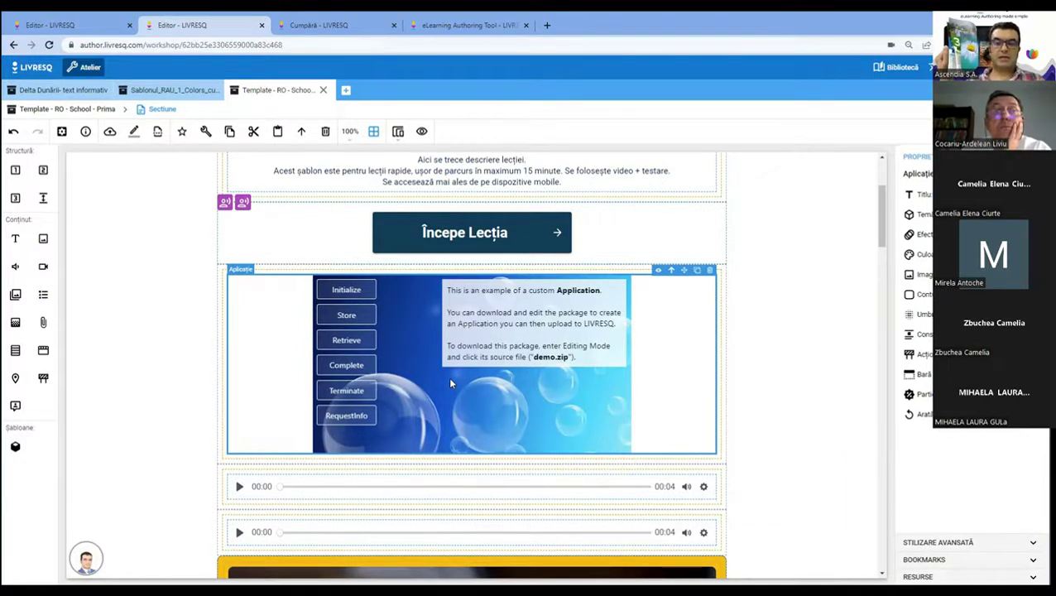
double_click(521, 404)
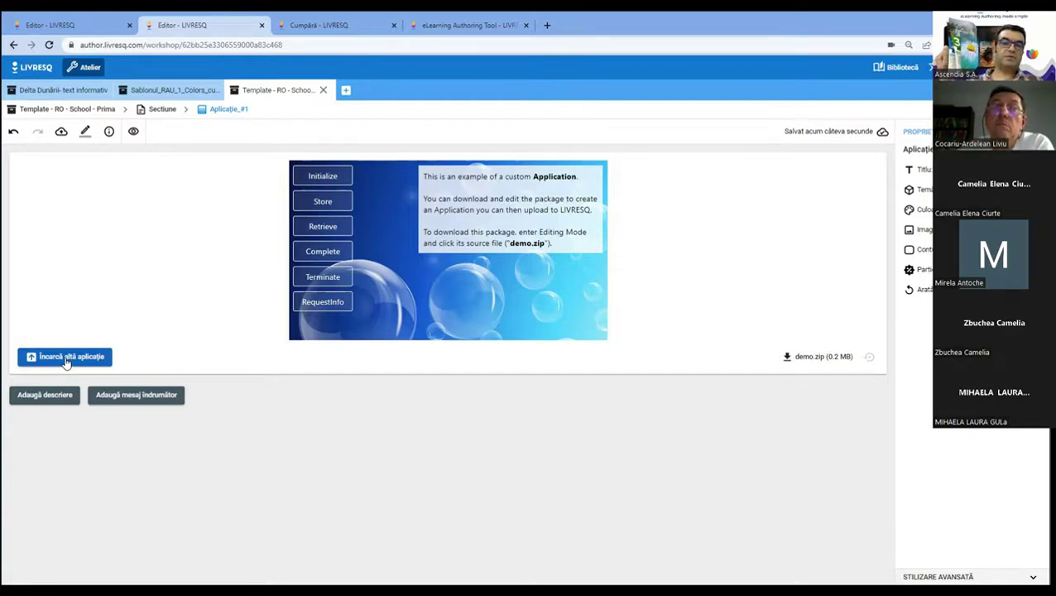
- In the section, insert a one-column row with a text element between Începe Lecția and the application, and clear the text's source code
left_click(163, 108)
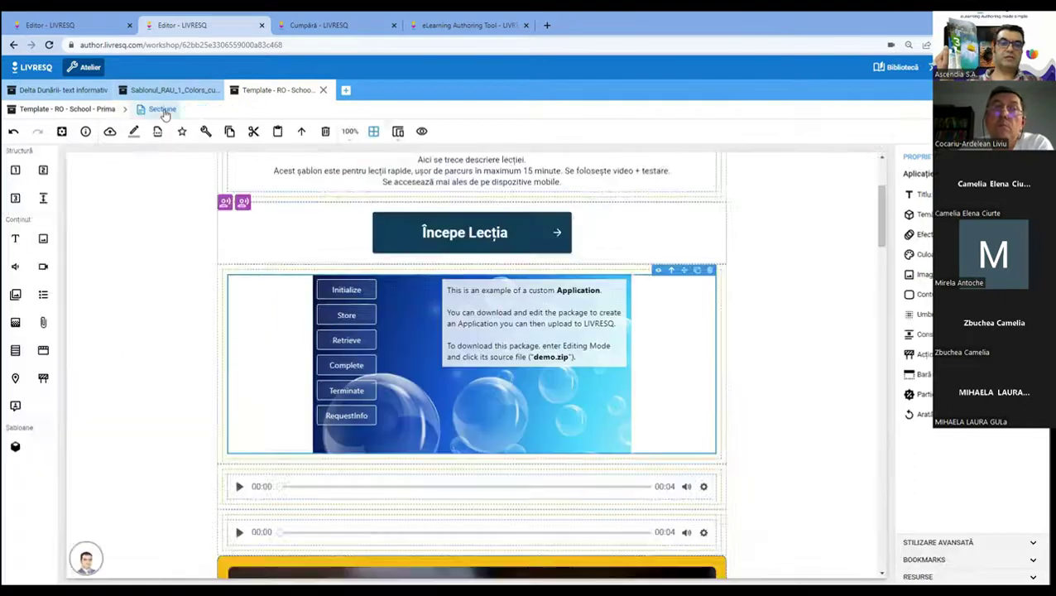
left_click_drag(15, 171, 294, 270)
left_click(289, 281)
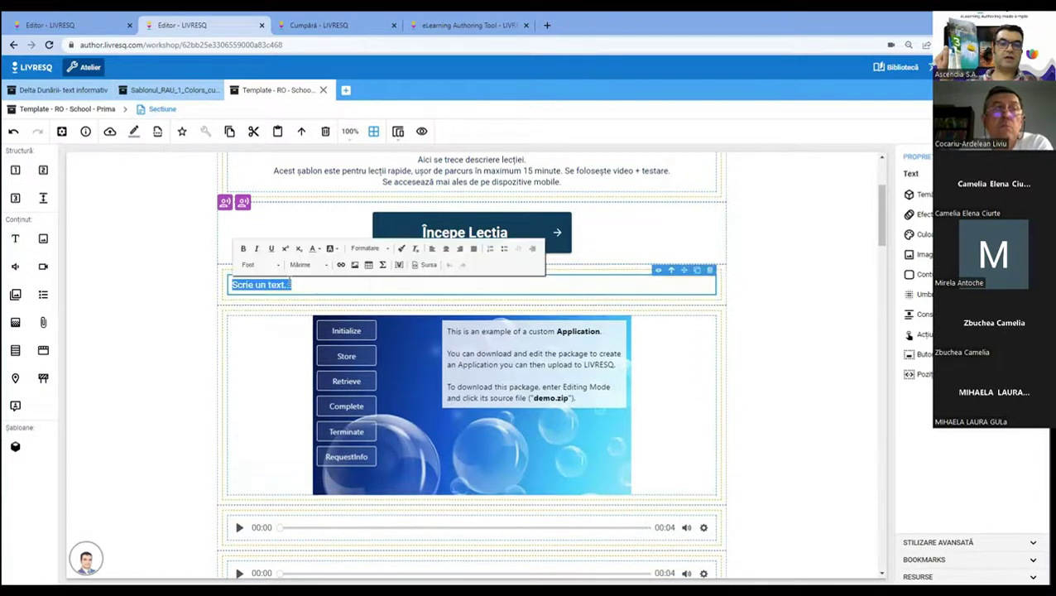
left_click(422, 264)
left_click_drag(422, 155, 329, 154)
key("BackSpace")
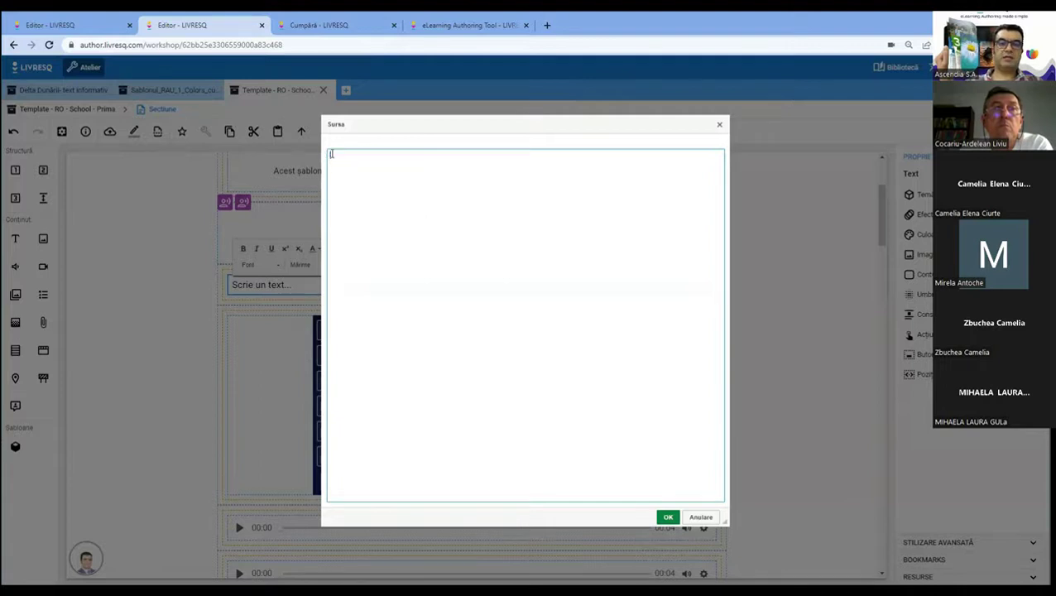
left_click(668, 516)
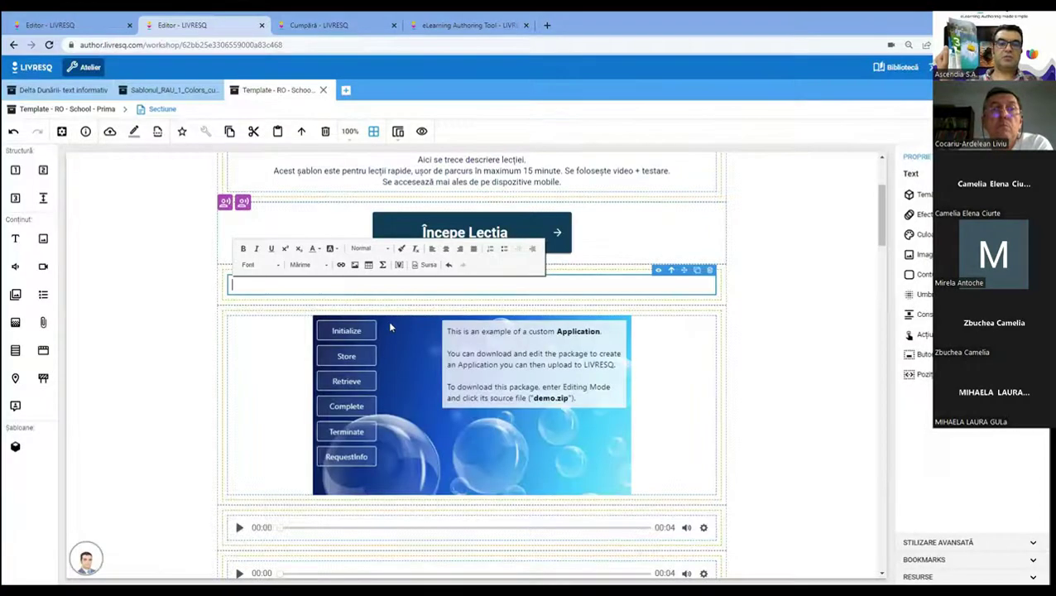
left_click(337, 336)
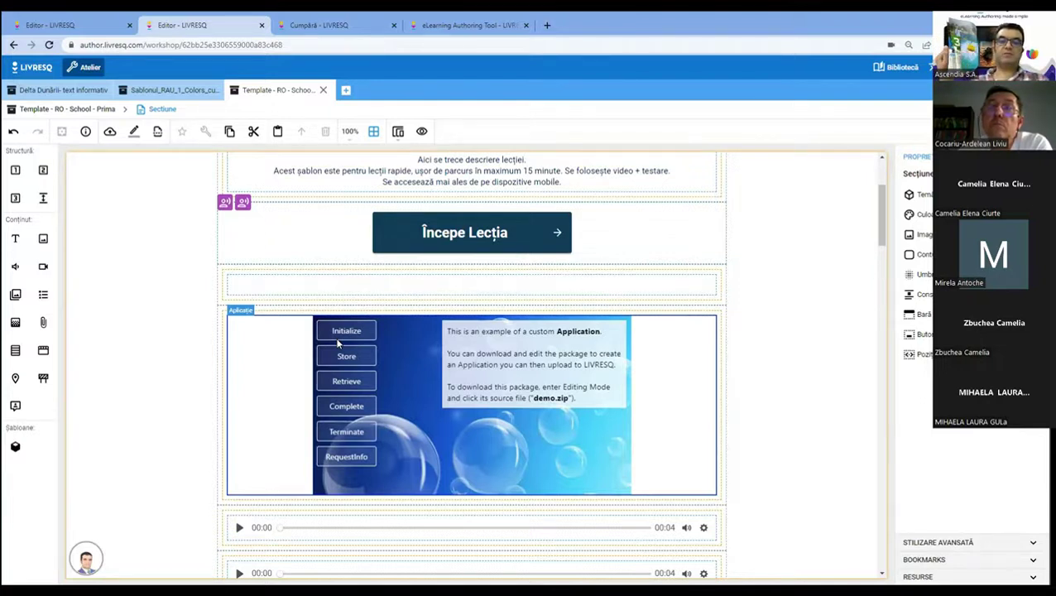
double_click(374, 355)
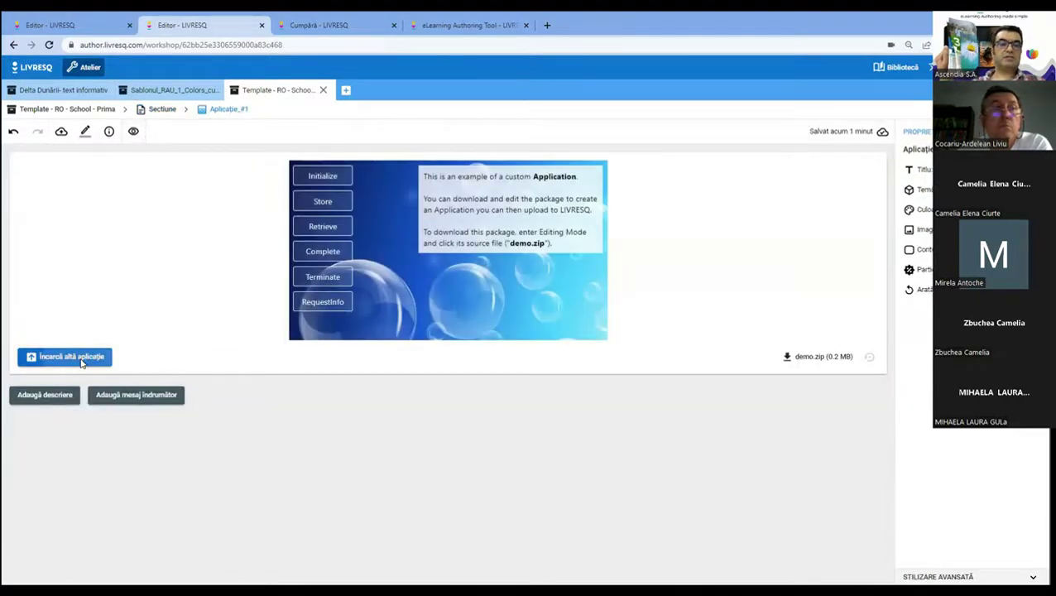
left_click(82, 362)
left_click(277, 161)
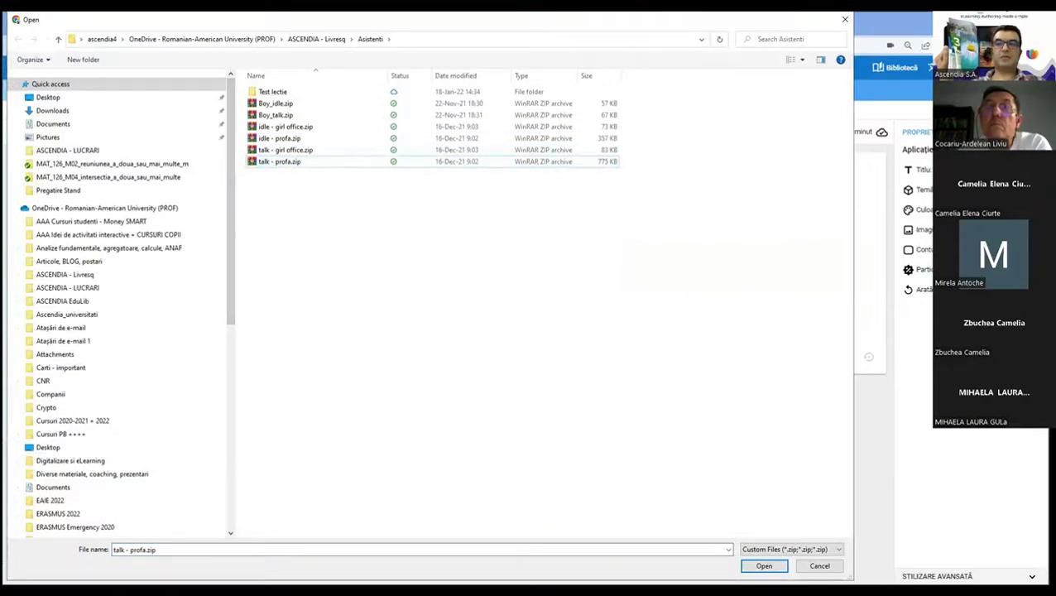
left_click(844, 19)
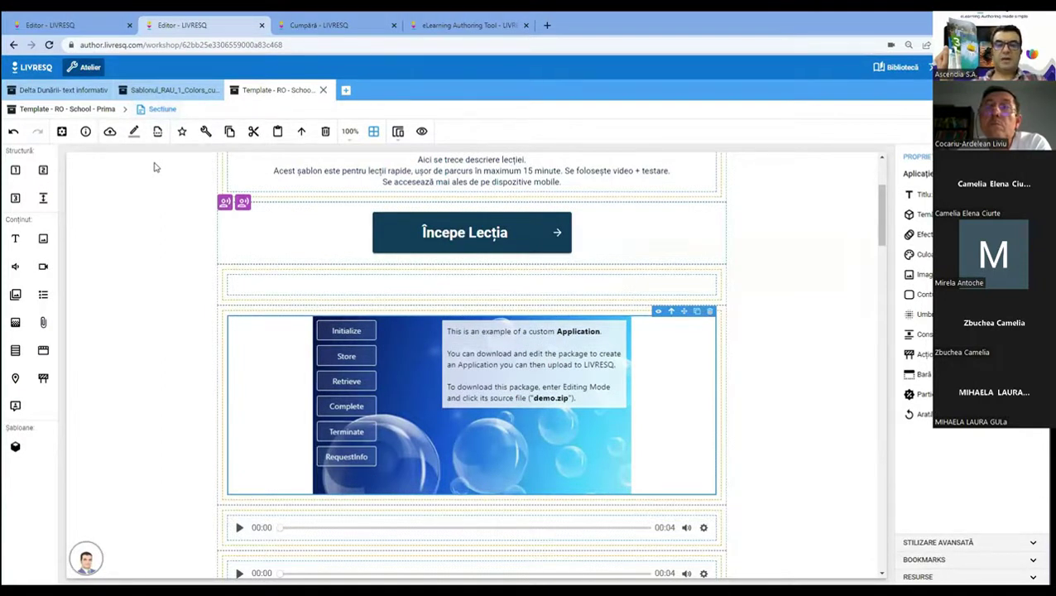
left_click(293, 285)
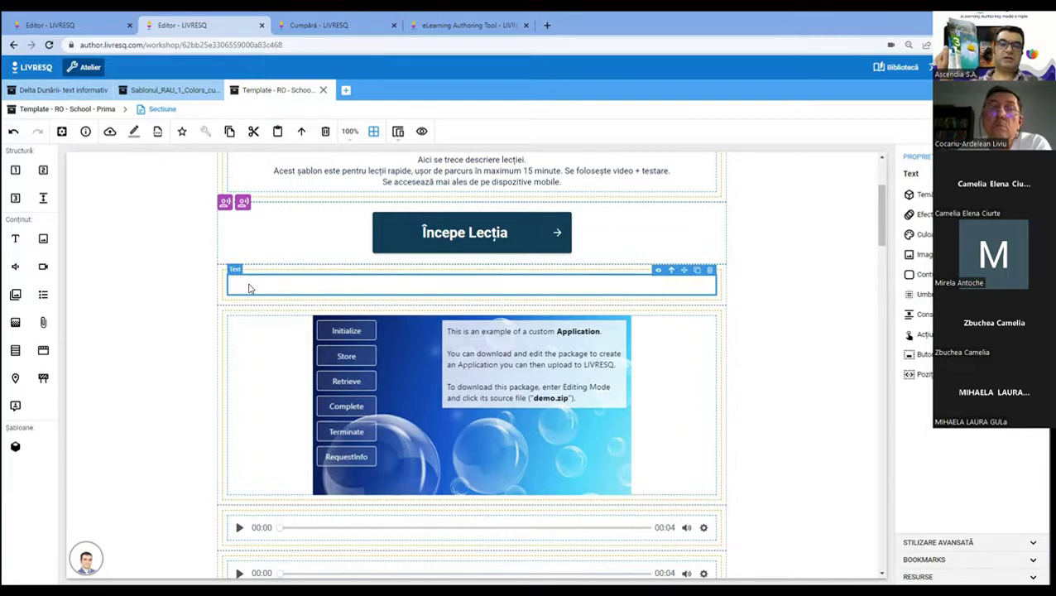
left_click(333, 374)
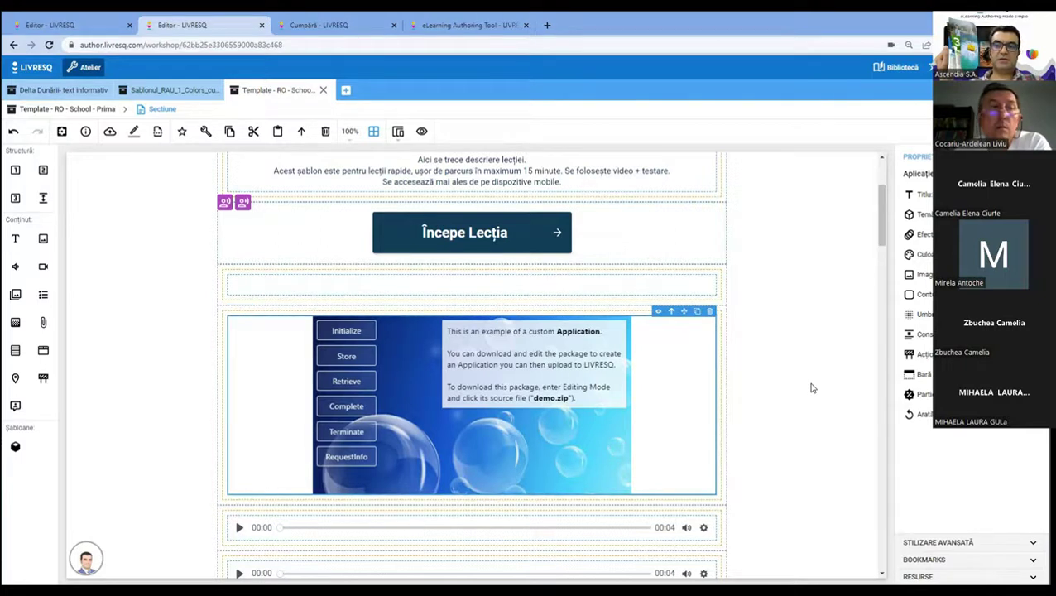
scroll(813, 377, "up", 1)
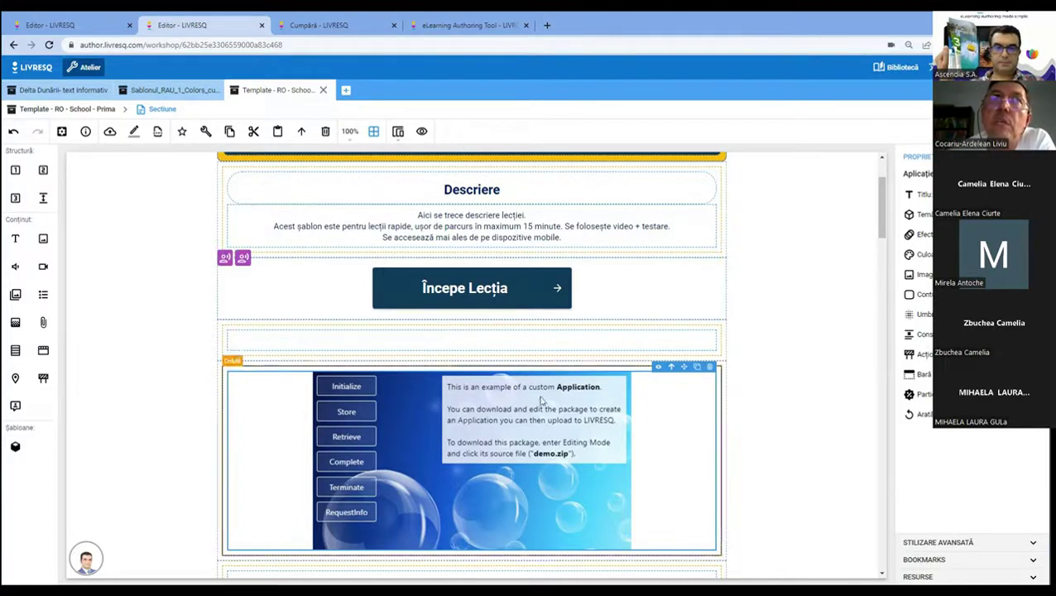
double_click(424, 441)
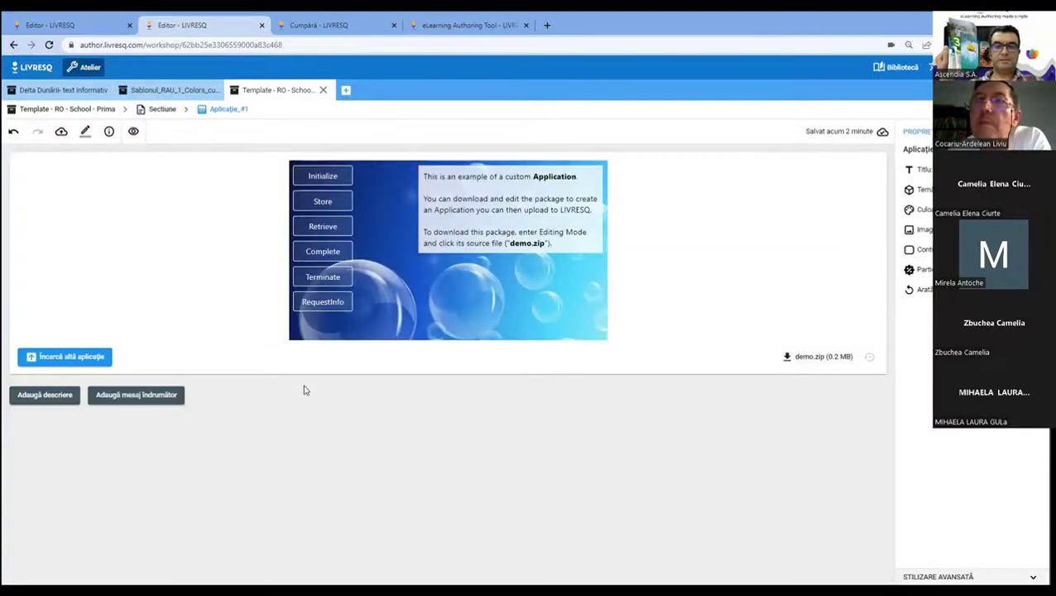
left_click(76, 356)
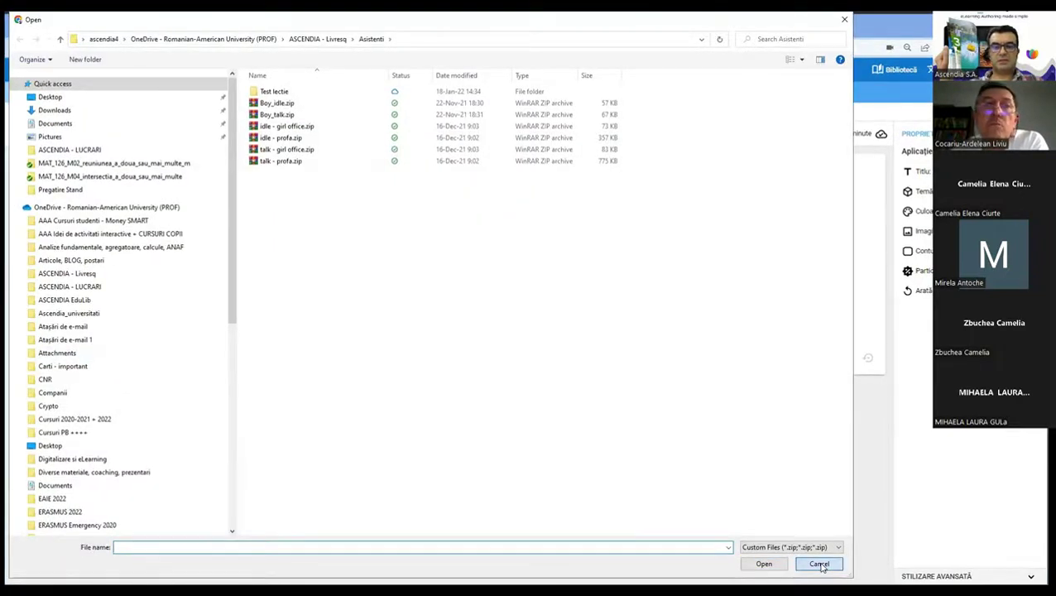
key("Escape")
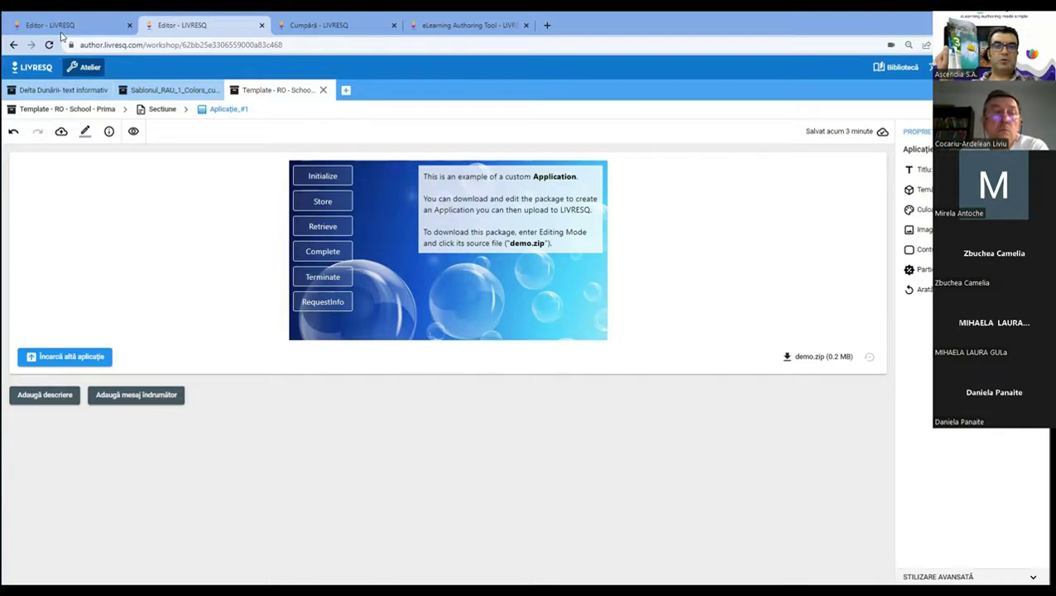
- Open the Academic page of the LIVRESQ website and review the subscription, the educational software creator diploma and the lesson homologation offer
key("ctrl+t")
left_click(106, 27)
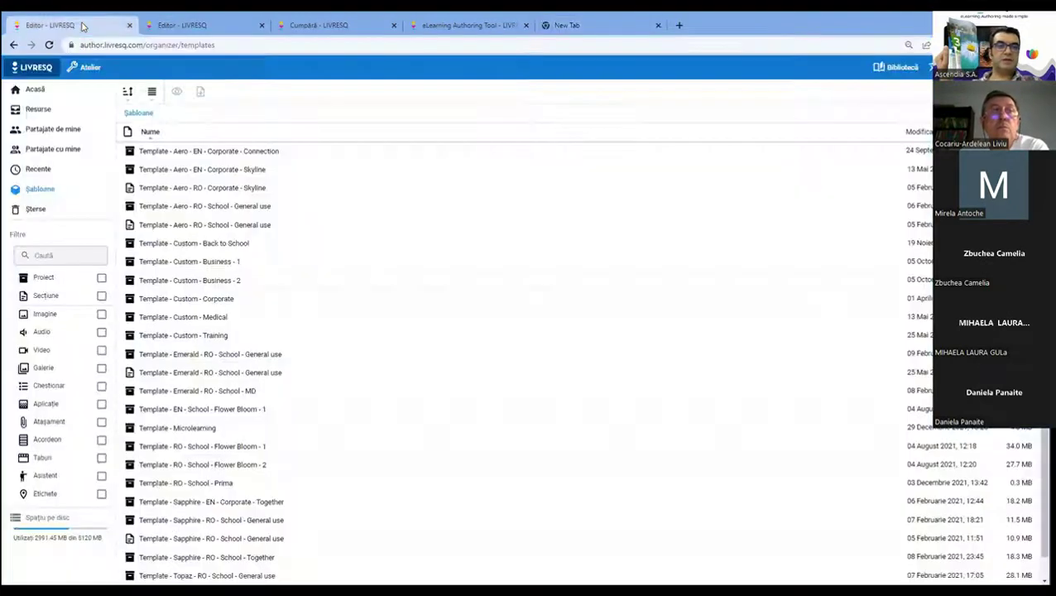
left_click(192, 25)
left_click(330, 25)
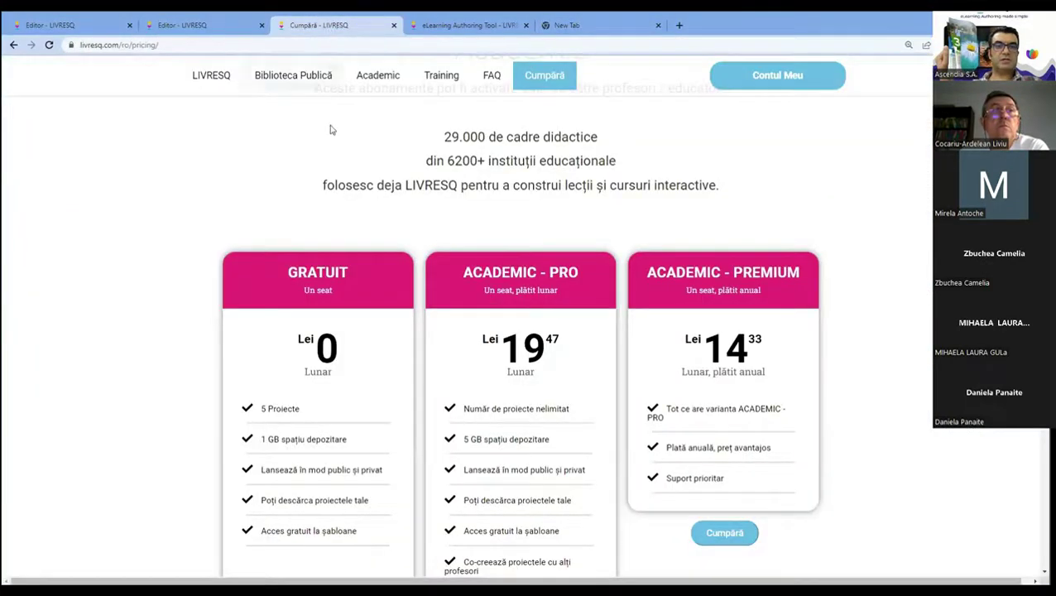
scroll(347, 116, "up", 2)
left_click(374, 78)
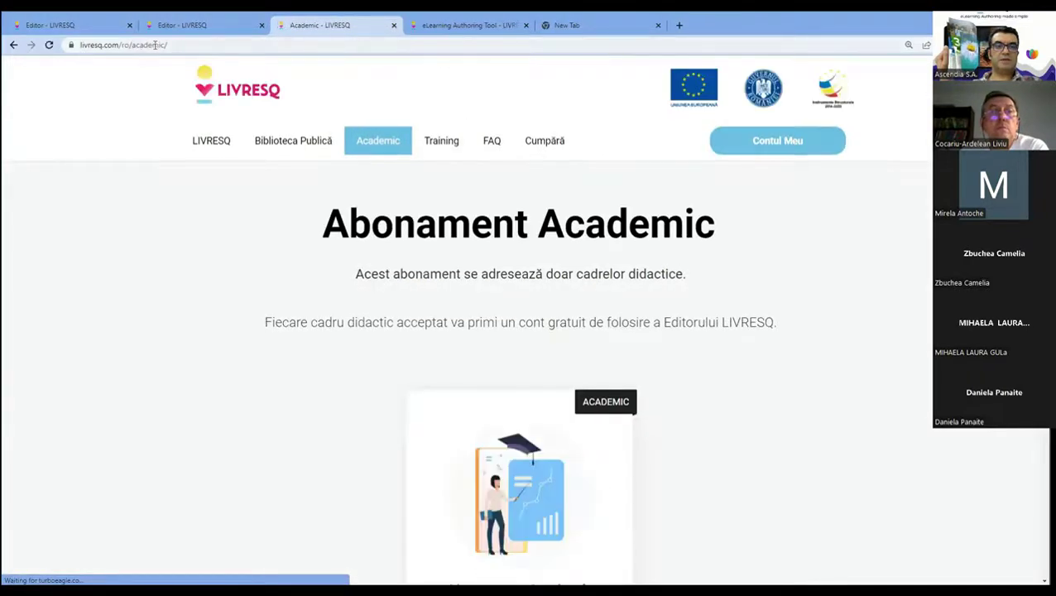
scroll(432, 259, "down", 6)
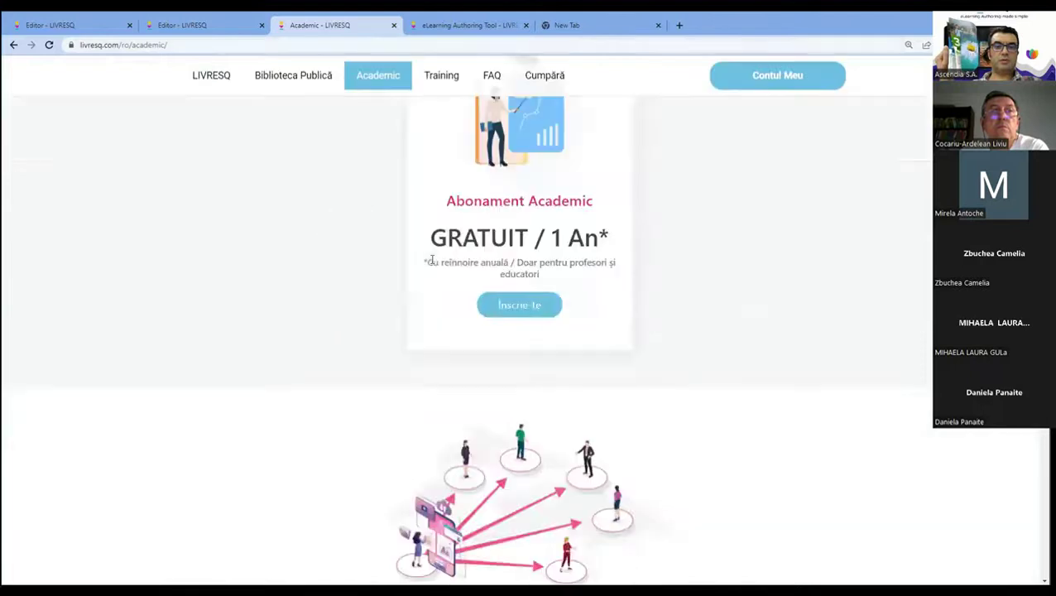
scroll(432, 259, "down", 10)
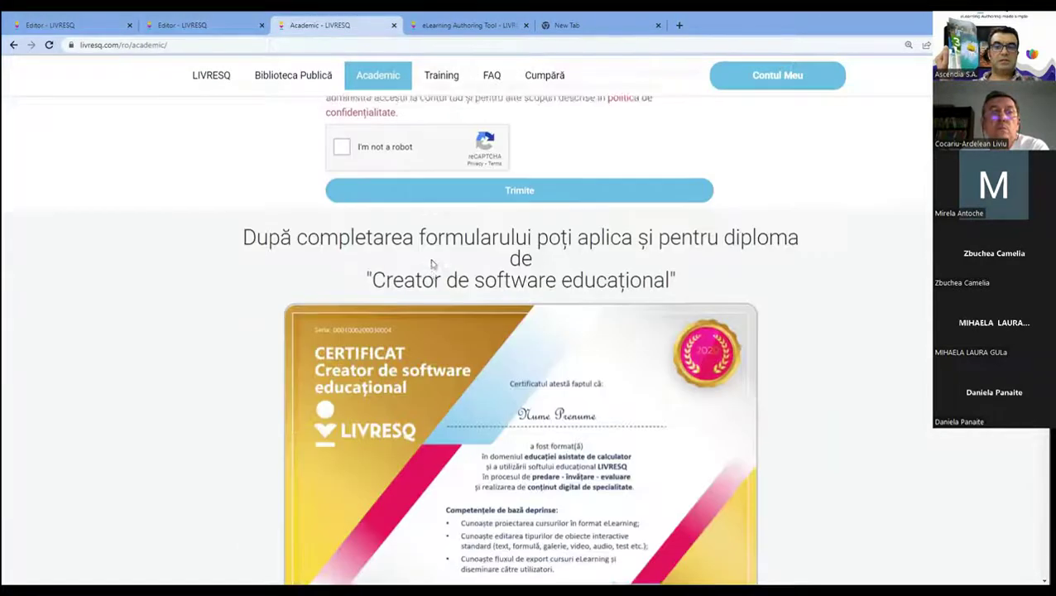
scroll(432, 265, "down", 6)
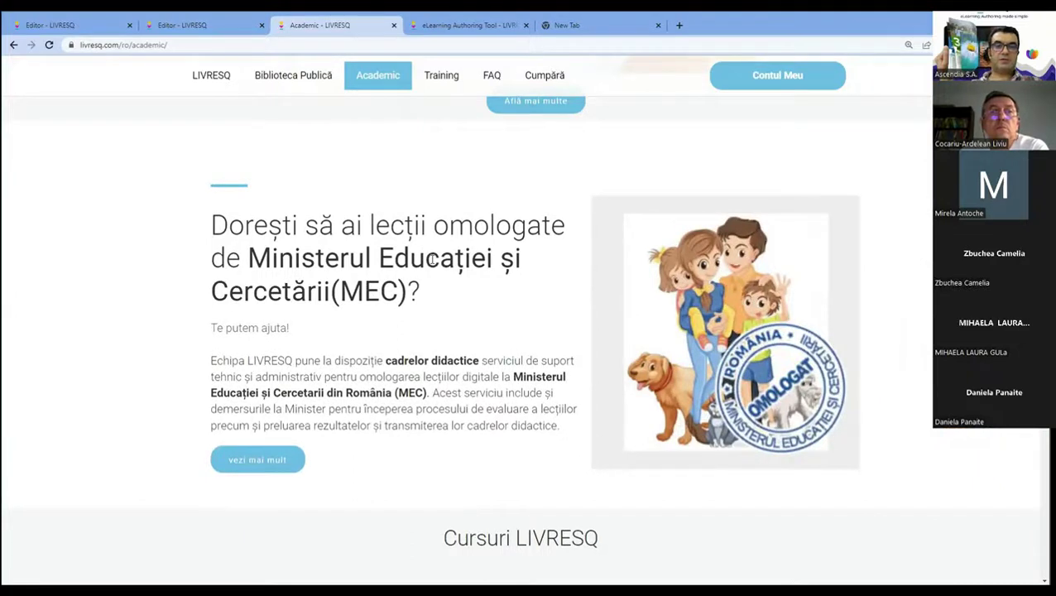
- Open the details on Ministry of Education lesson homologation and review the conditions, regulation and Tranșa 23 enrolment
left_click(266, 464)
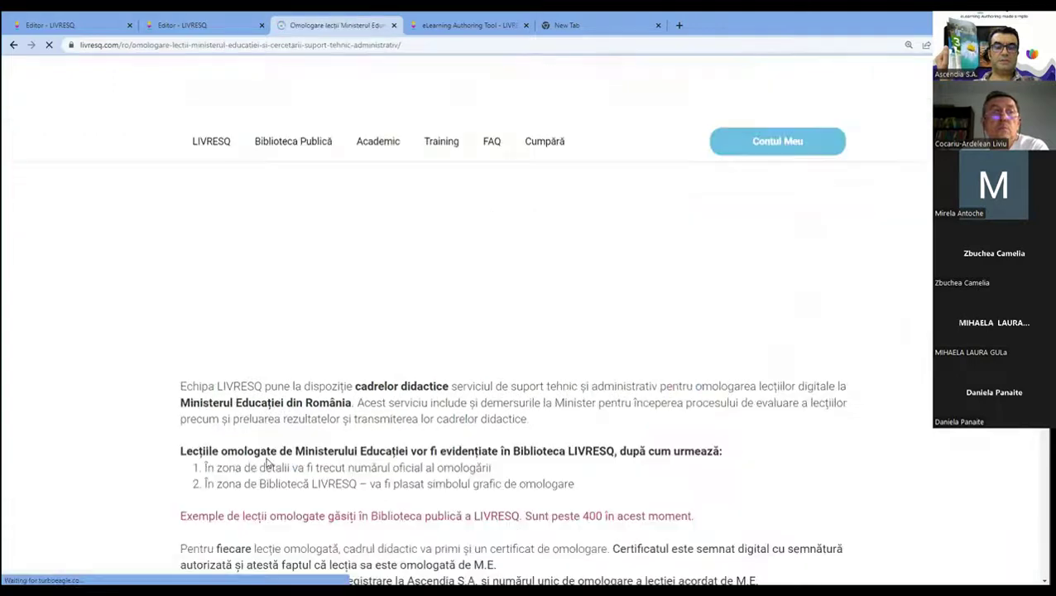
scroll(377, 380, "down", 5)
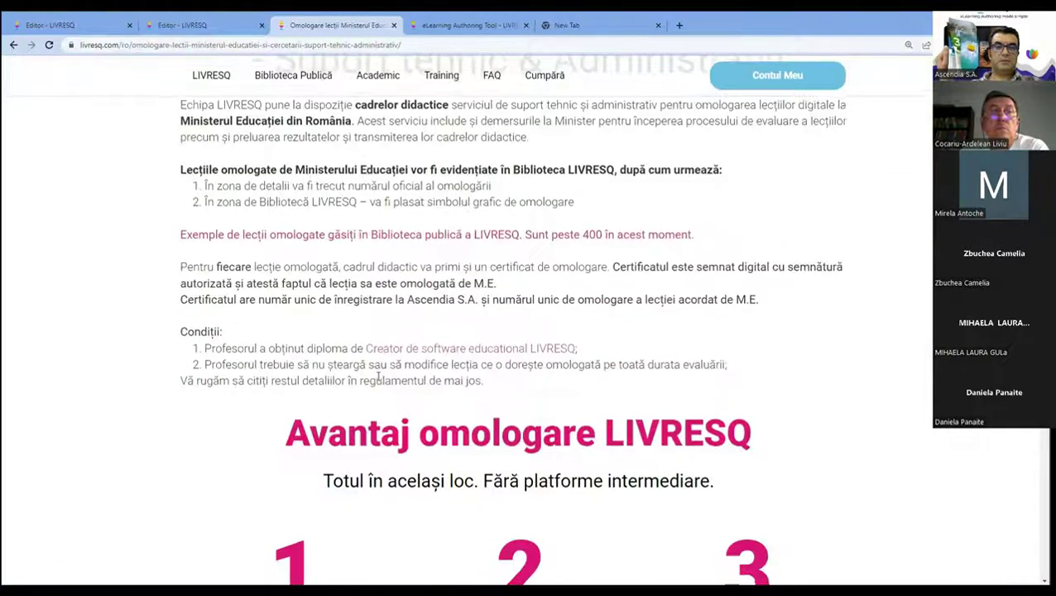
scroll(414, 239, "up", 2)
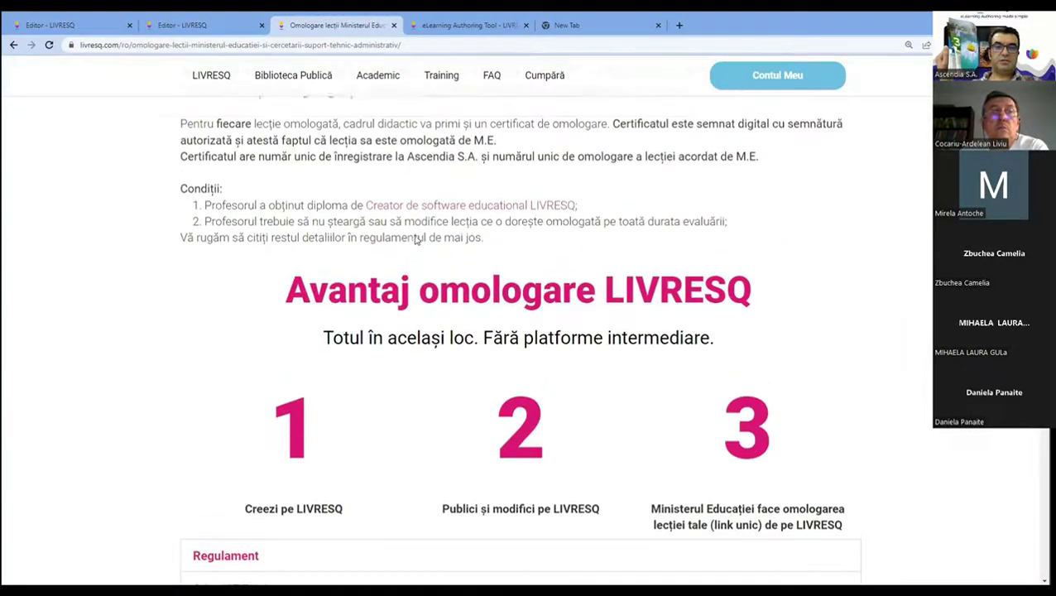
scroll(395, 248, "down", 4)
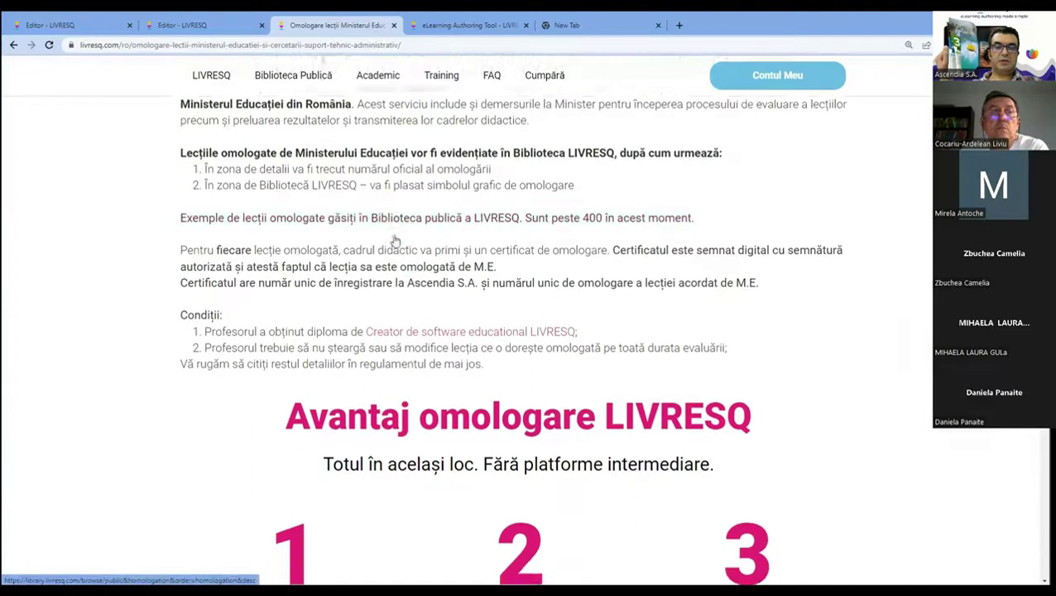
scroll(395, 257, "down", 10)
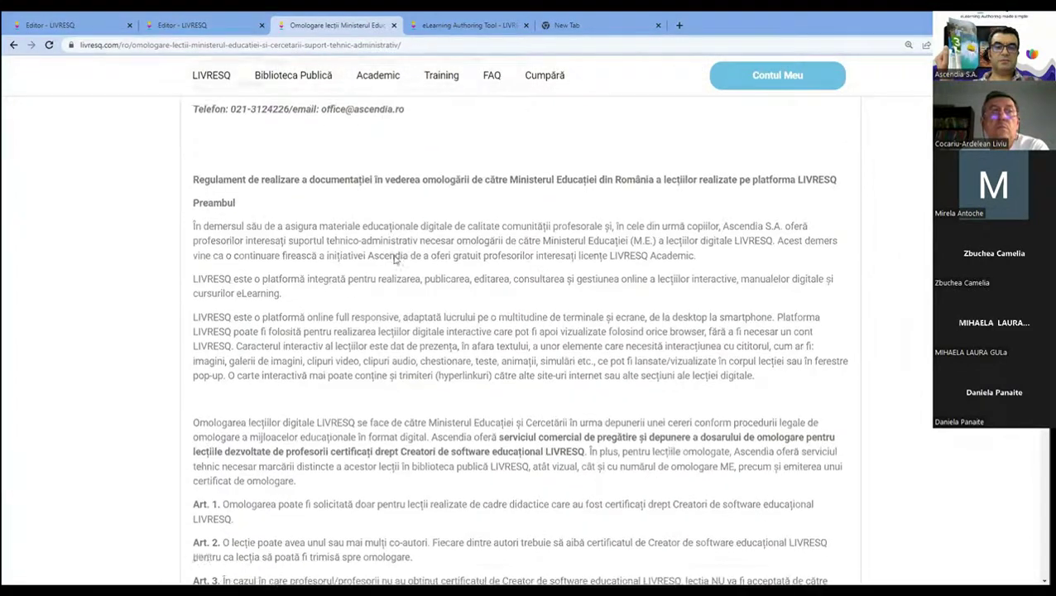
scroll(419, 315, "down", 5)
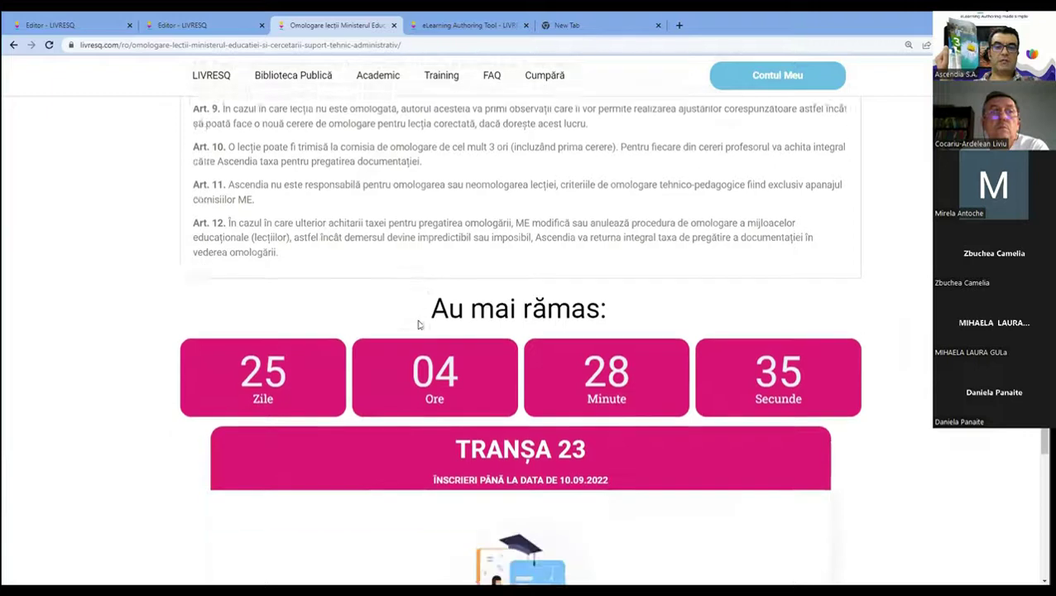
scroll(419, 324, "down", 1)
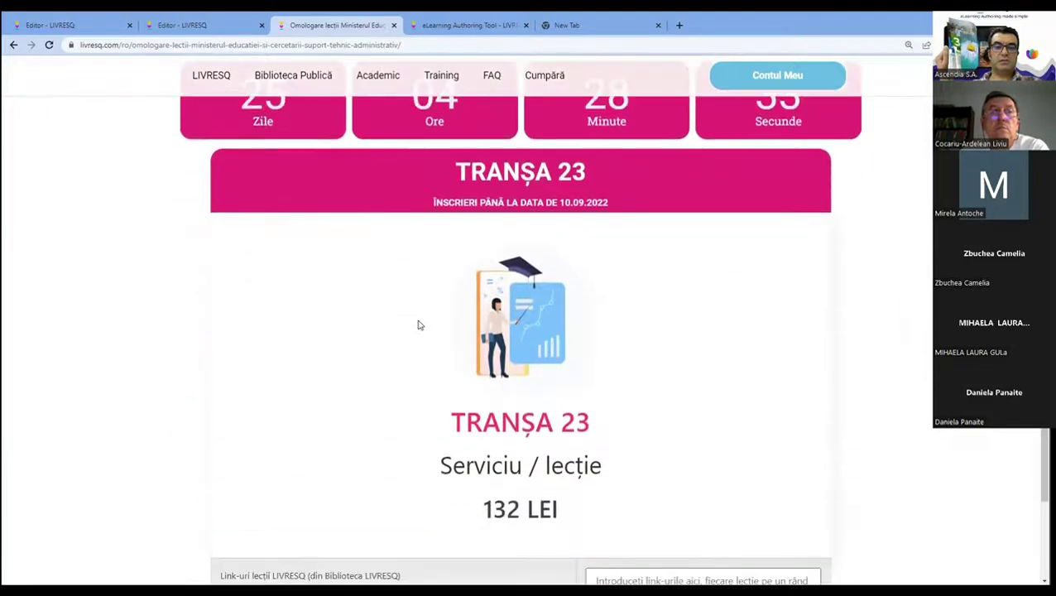
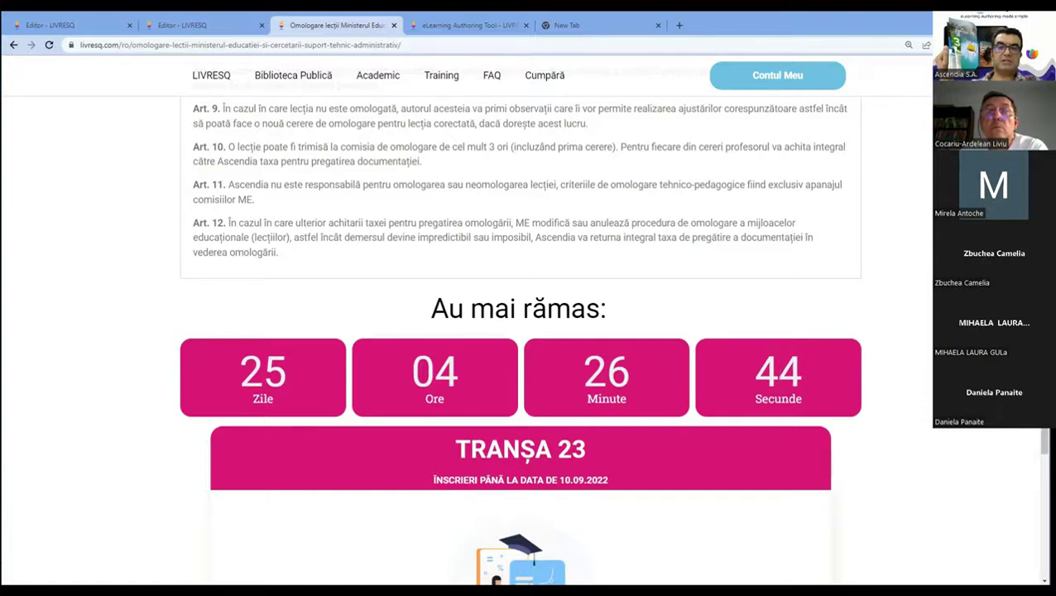
- Return to the section in Template - RO - School - Prima, view the source of the empty text element above the application and reopen that text for editing
left_click(189, 26)
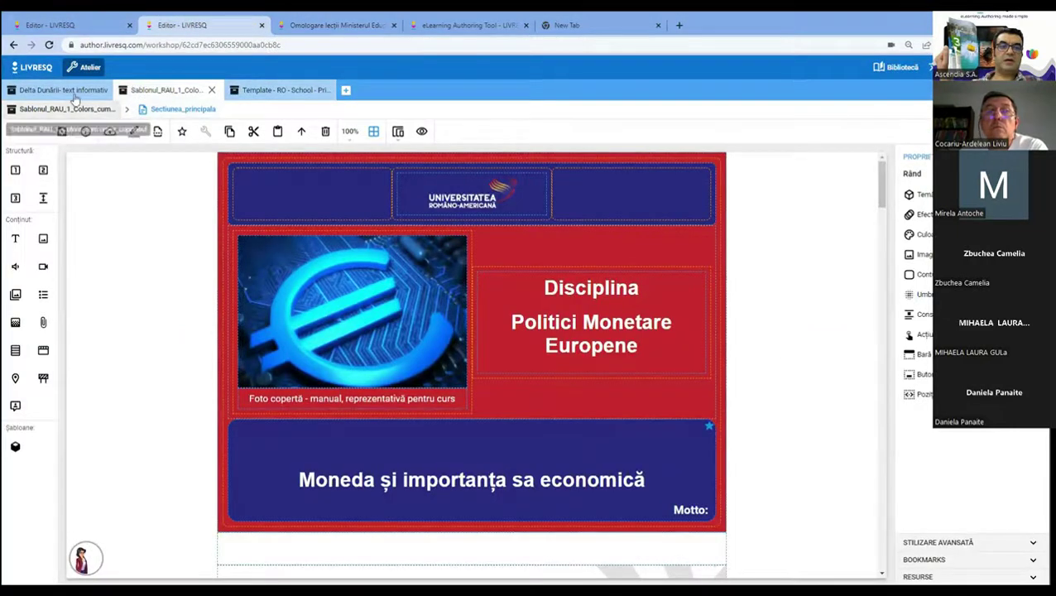
left_click(266, 88)
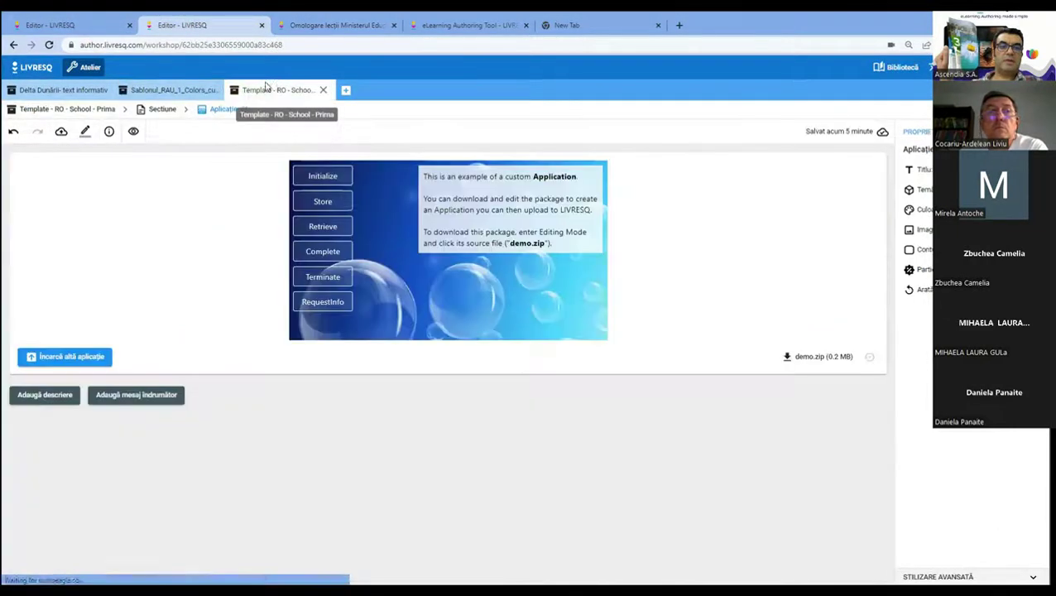
left_click(156, 111)
left_click(272, 339)
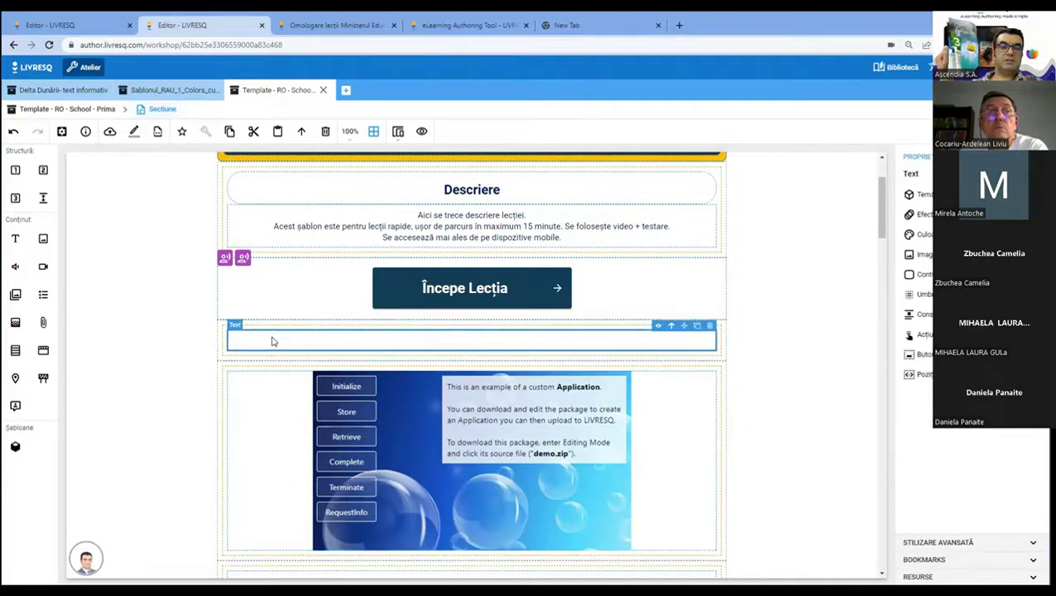
left_click(272, 338)
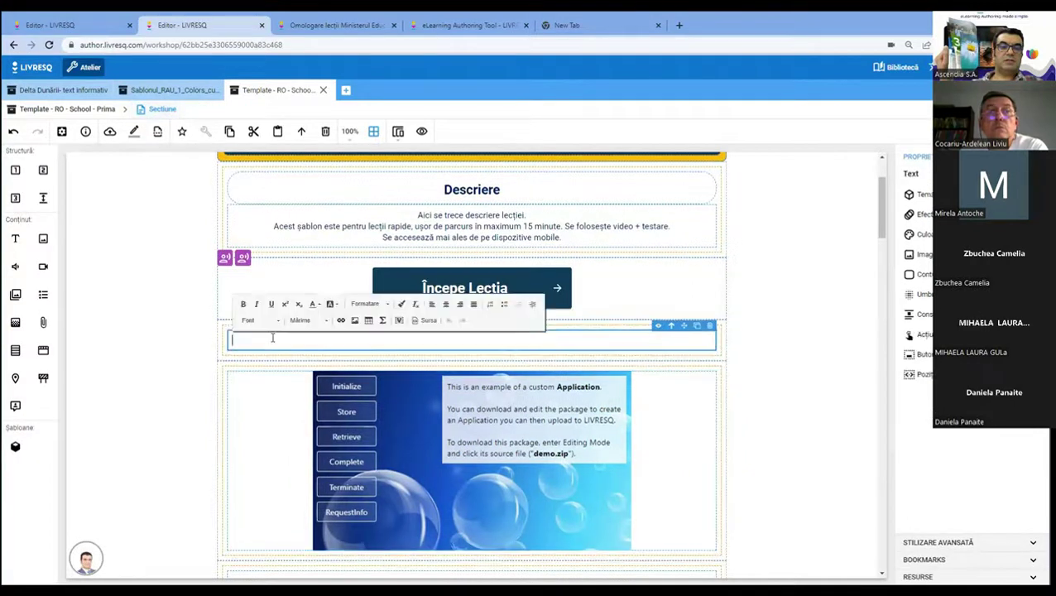
left_click(427, 320)
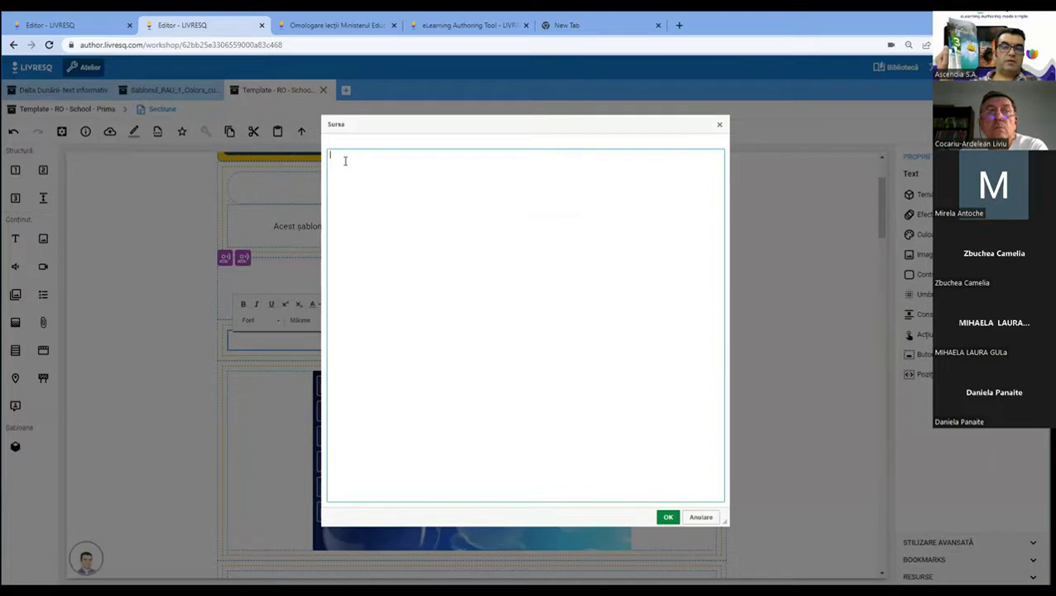
left_click(719, 124)
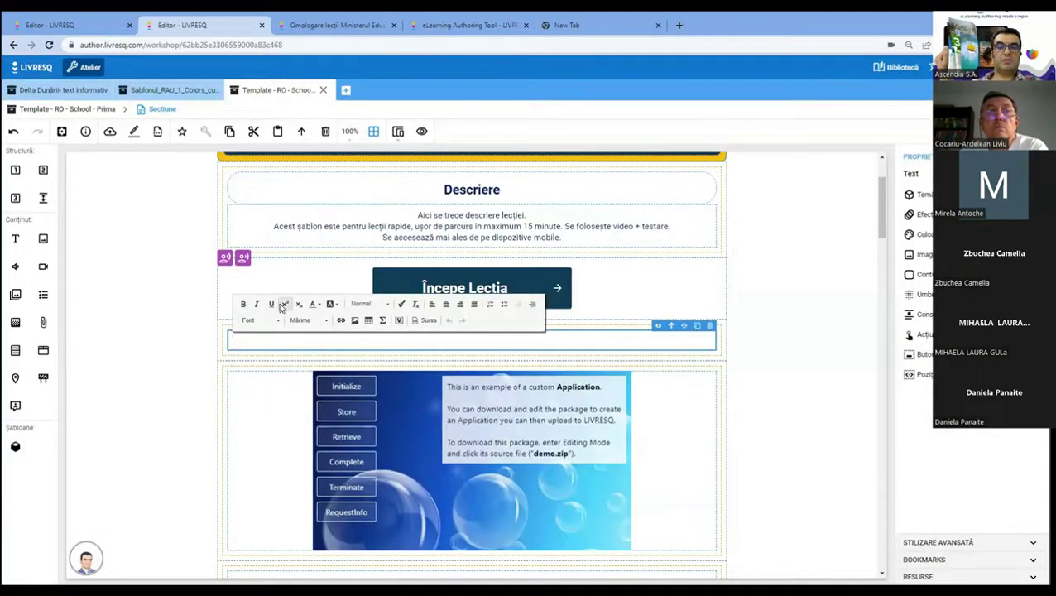
left_click(241, 345)
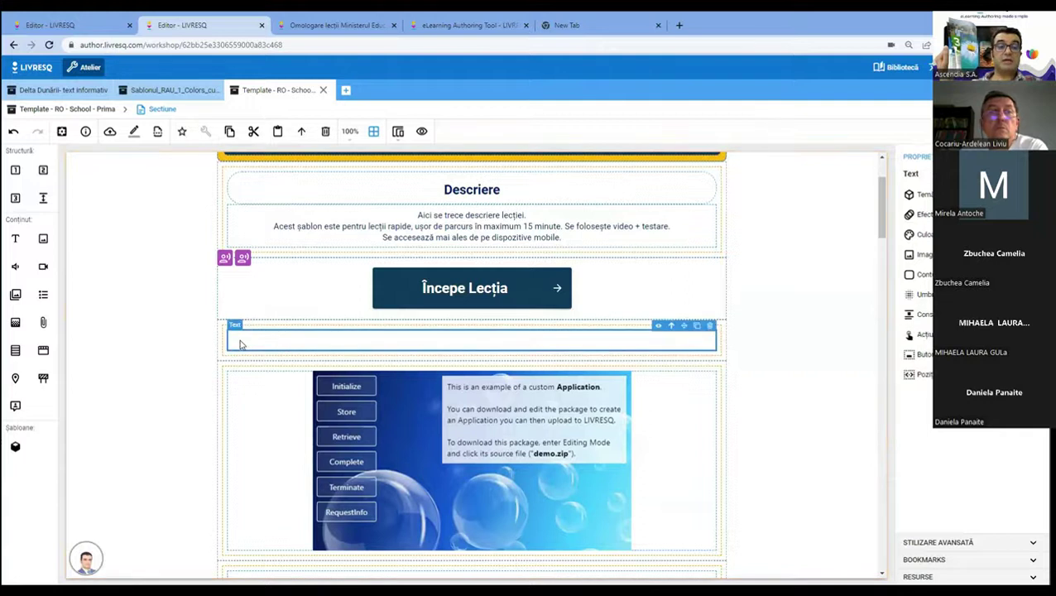
left_click(241, 346)
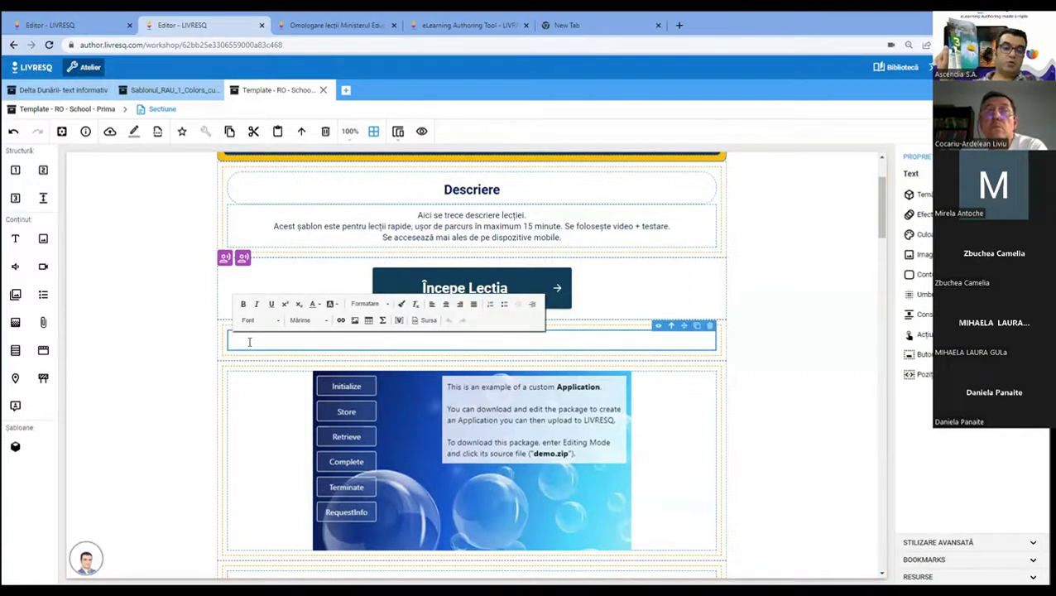